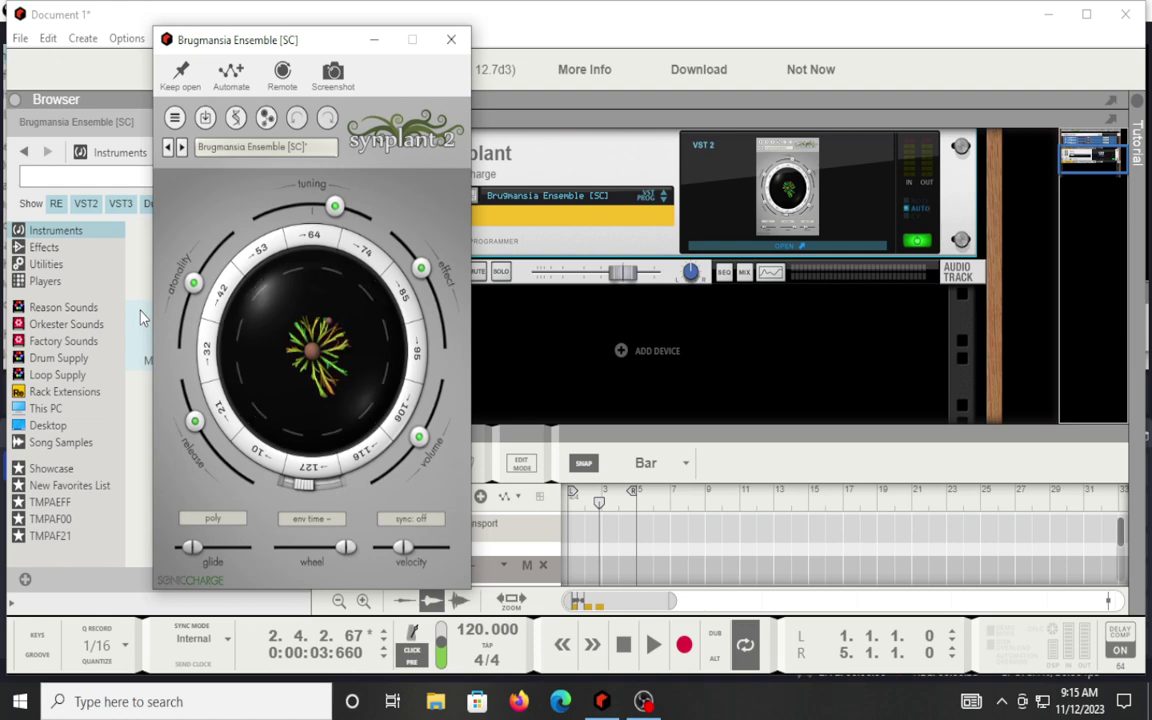
Load the Broken Dreams [Solar Fields] preset and try out its atonality, volume and release controls.
{"action": "left_click", "coordinate": [168, 147]}
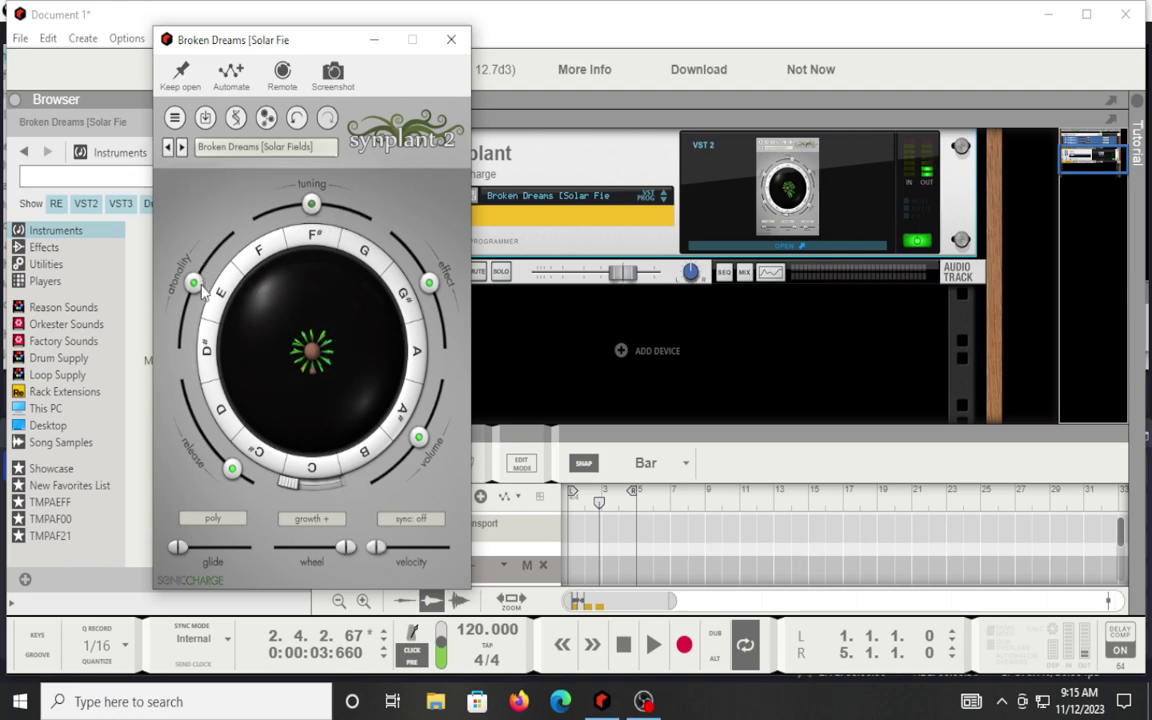
{"action": "mouse_move", "coordinate": [178, 266]}
{"action": "left_mouse_down"}
{"action": "mouse_move", "coordinate": [178, 250]}
{"action": "mouse_move", "coordinate": [196, 275]}
{"action": "mouse_move", "coordinate": [200, 215]}
{"action": "mouse_move", "coordinate": [170, 272]}
{"action": "mouse_move", "coordinate": [203, 269]}
{"action": "mouse_move", "coordinate": [185, 250]}
{"action": "mouse_move", "coordinate": [191, 281]}
{"action": "left_mouse_up"}
{"action": "mouse_move", "coordinate": [316, 207]}
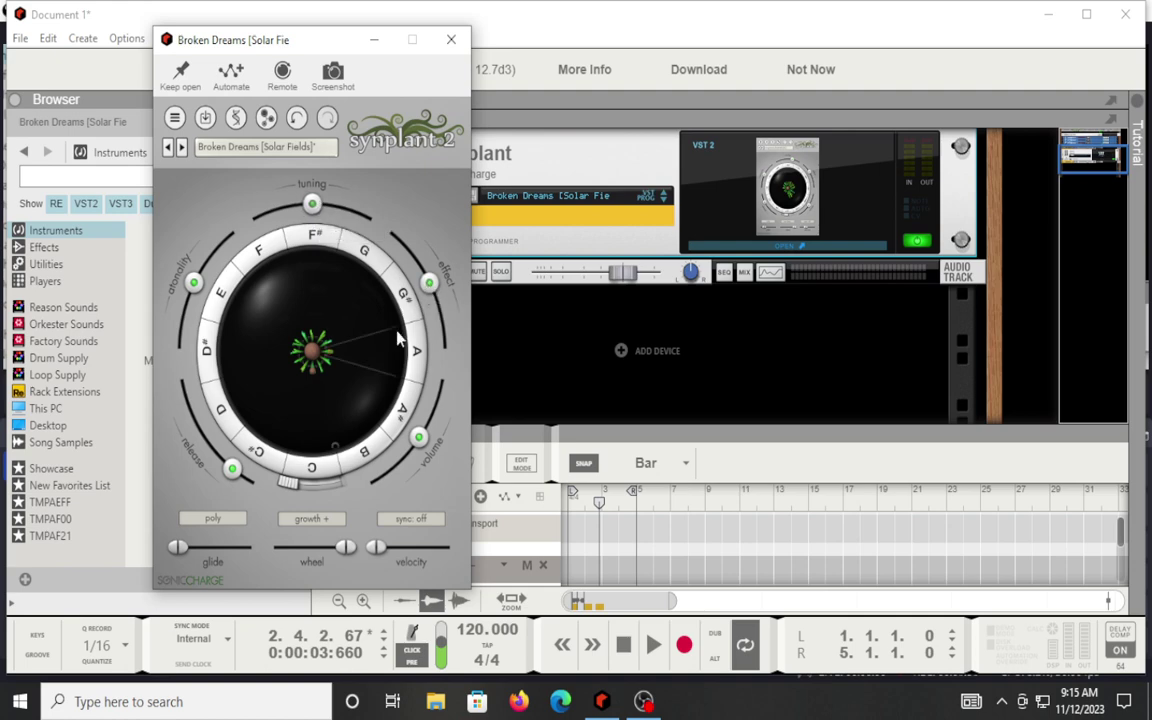
{"action": "left_click_drag", "start_coordinate": [420, 437], "coordinate": [385, 395]}
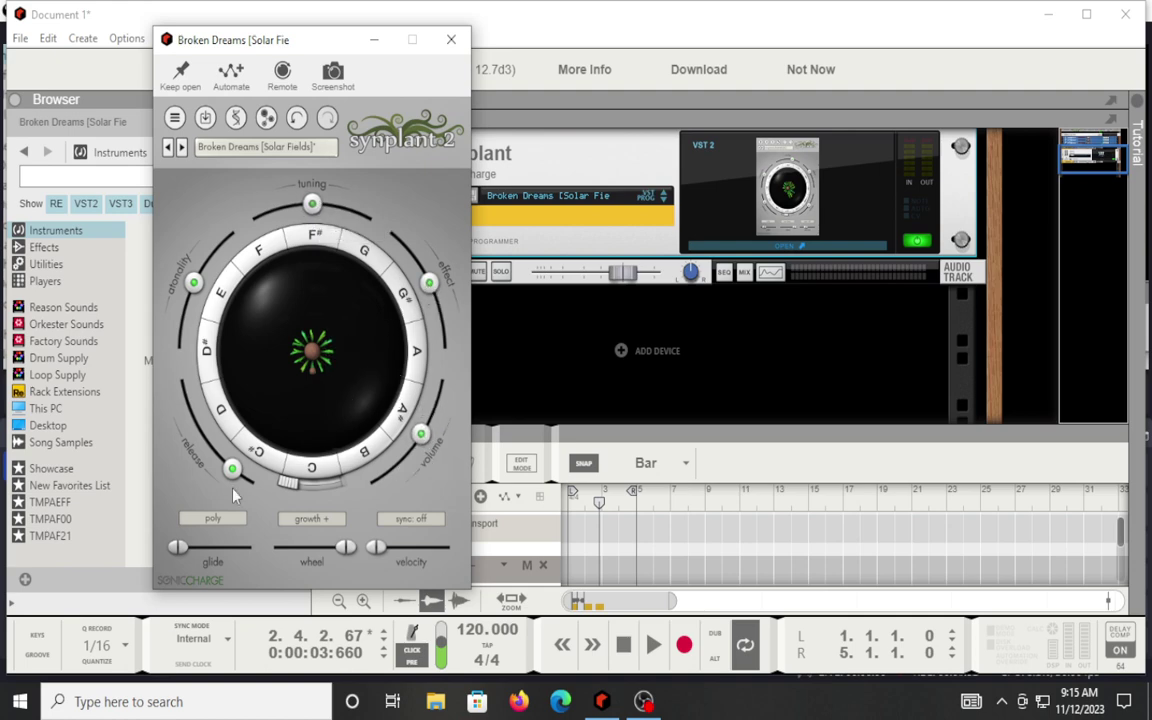
{"action": "left_click_drag", "start_coordinate": [228, 485], "coordinate": [210, 465]}
View the voice mode options while keeping poly, and set the wheel assignment to growth −.
{"action": "left_click", "coordinate": [215, 518]}
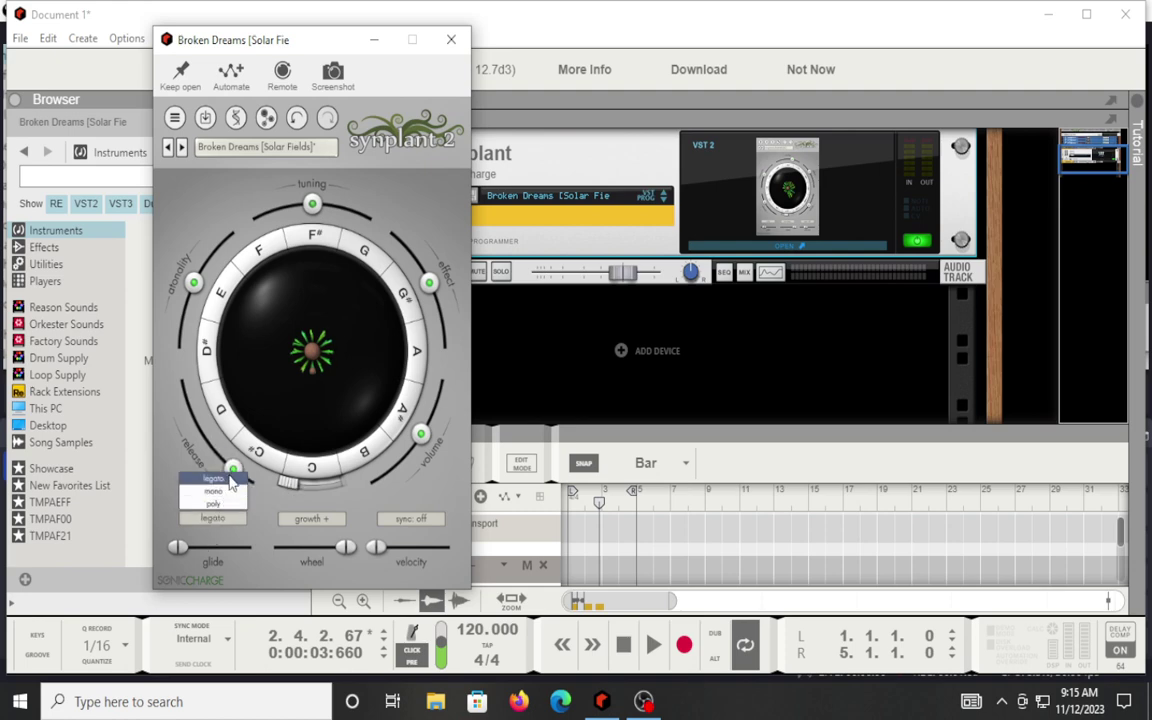
{"action": "left_click", "coordinate": [241, 543]}
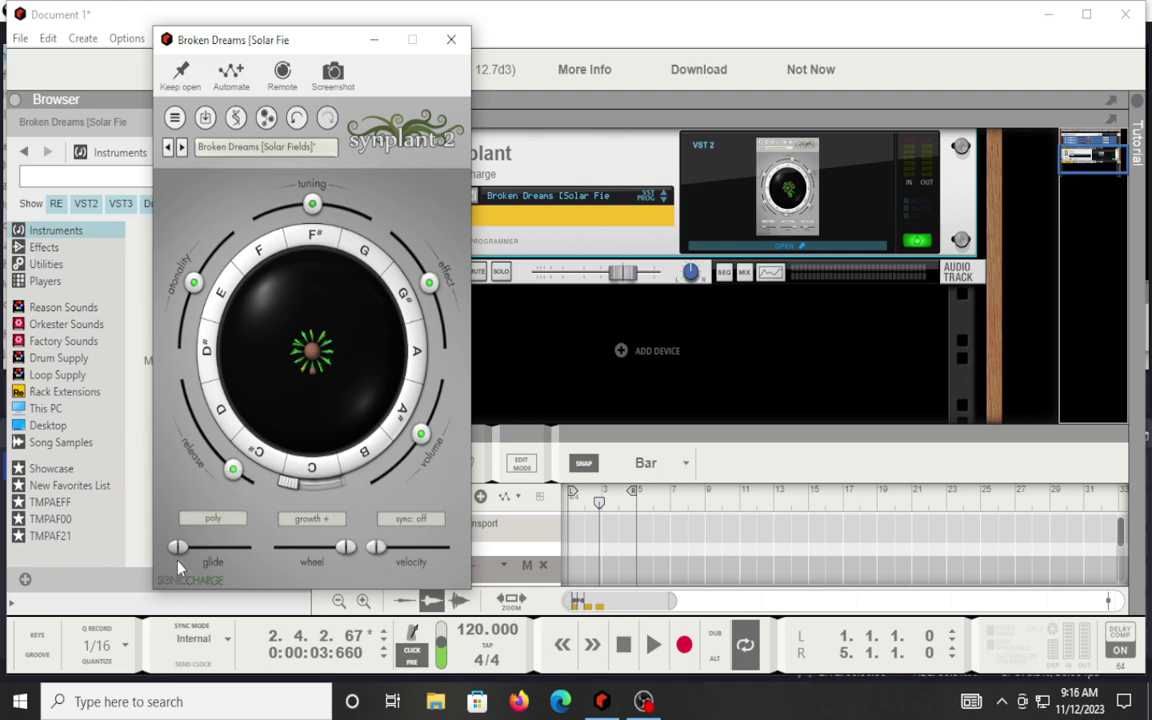
{"action": "left_click", "coordinate": [312, 518]}
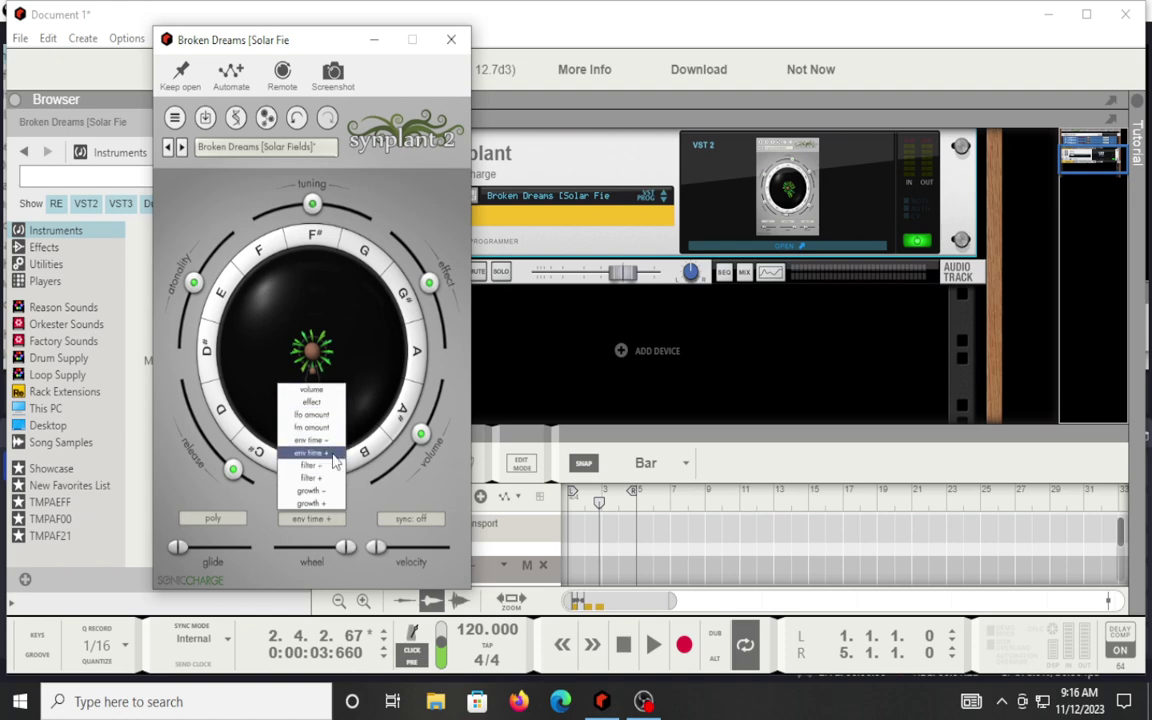
{"action": "left_click", "coordinate": [311, 490]}
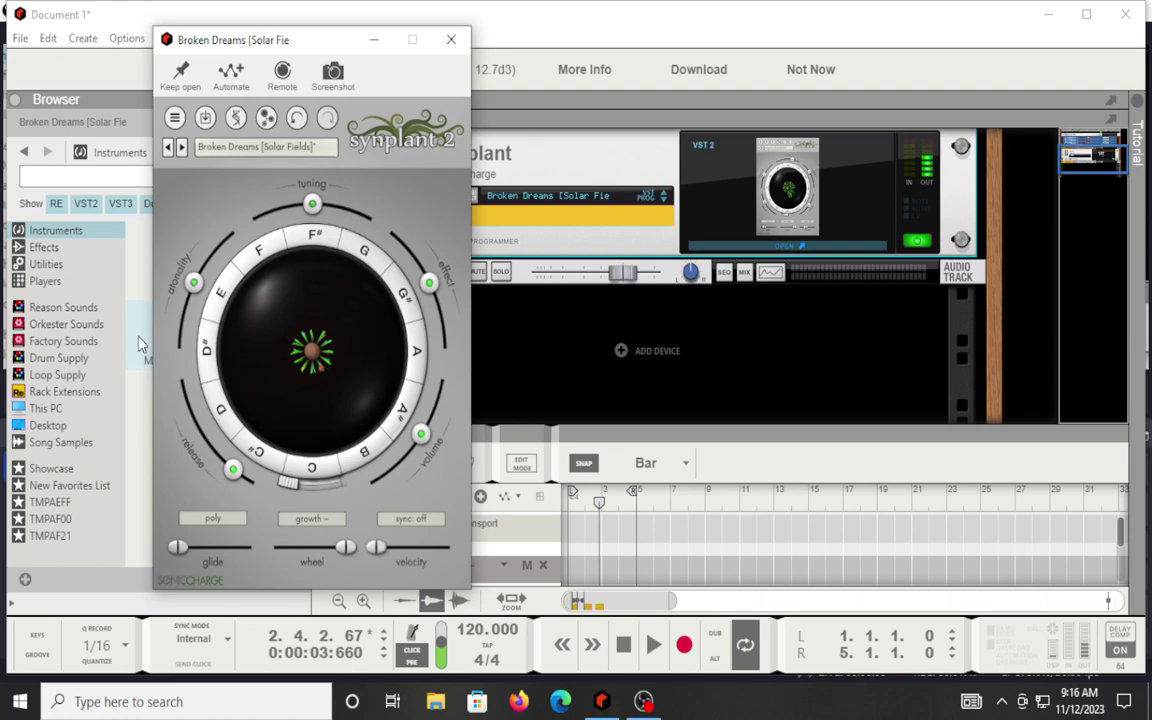
Audition the presets one by one from Brugmansia Ensemble [SC] through B-Synced, Bubbling and Bulbous Bottom to Buttery FM Piano [Teadrinker].
{"action": "left_click", "coordinate": [181, 148]}
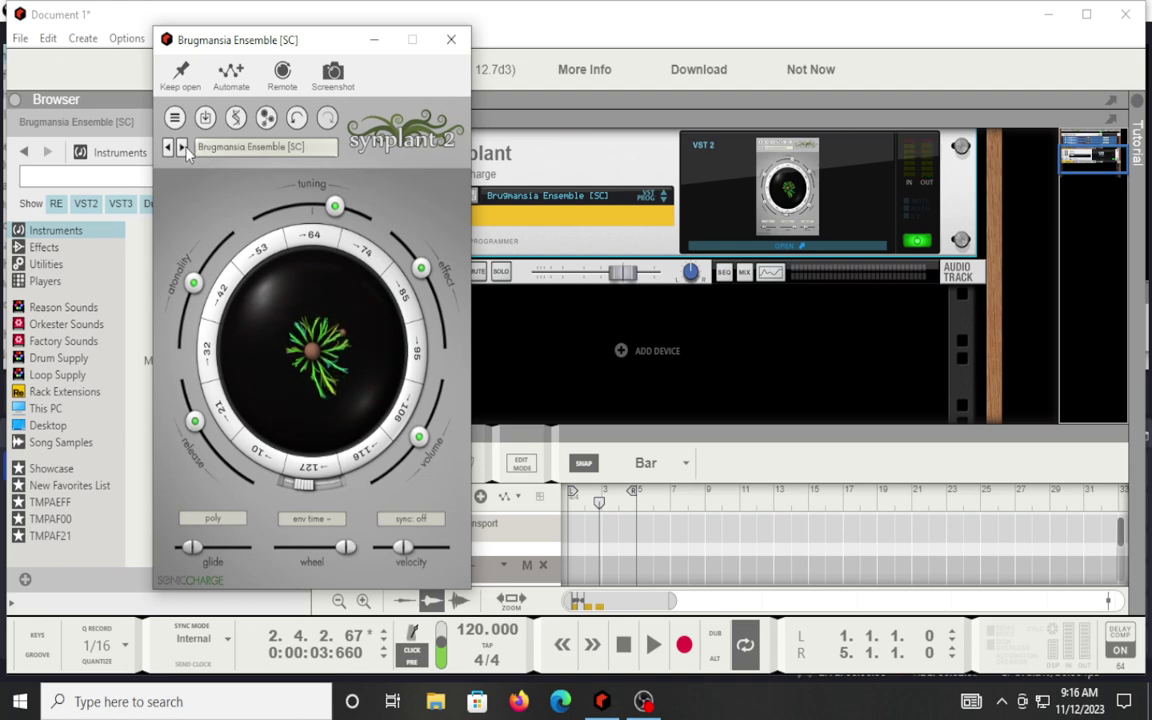
{"action": "left_click", "coordinate": [178, 155]}
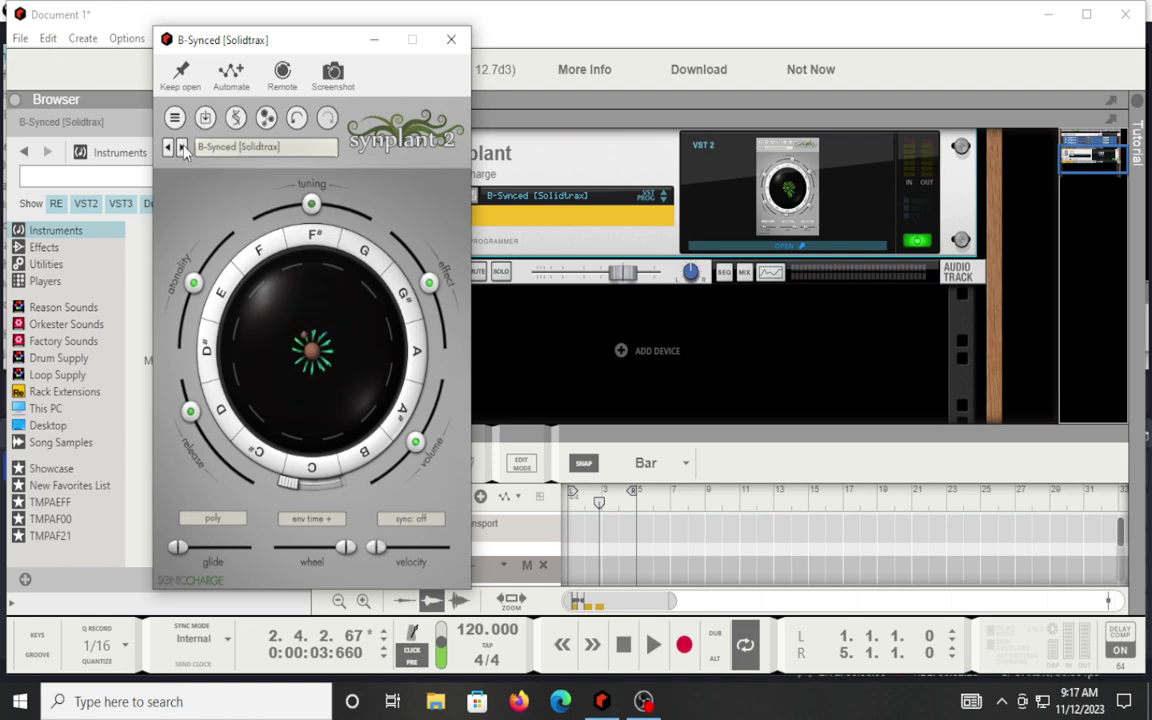
{"action": "left_click", "coordinate": [182, 147]}
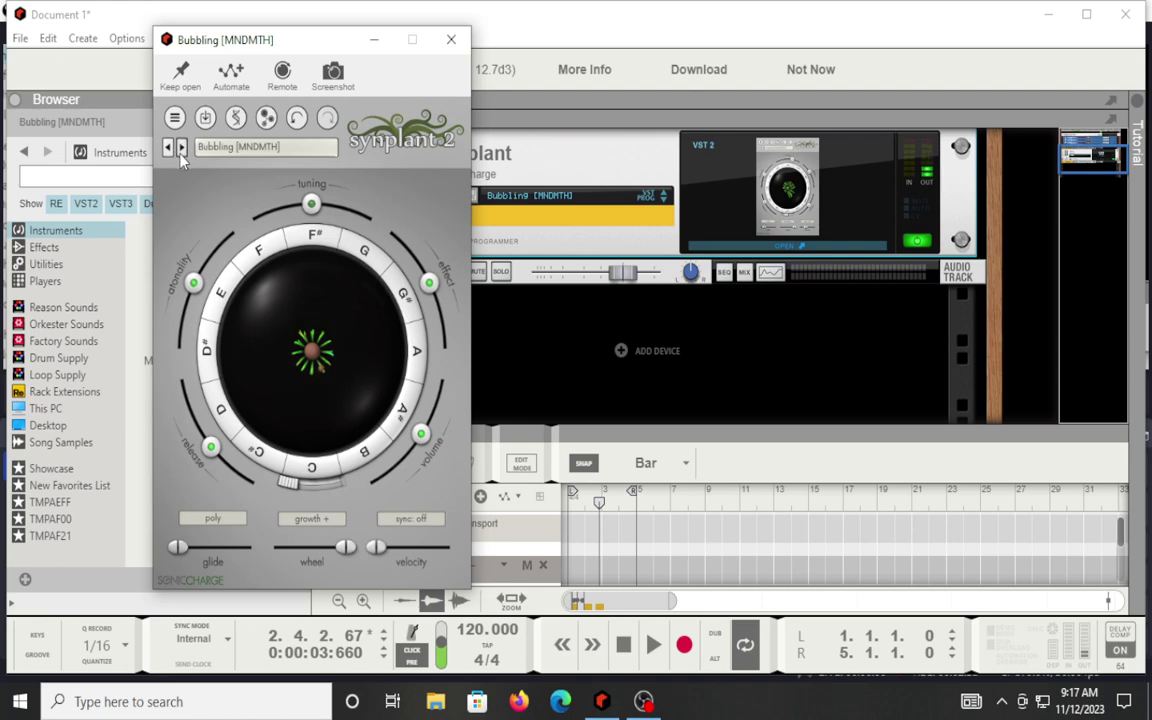
{"action": "left_click", "coordinate": [182, 147]}
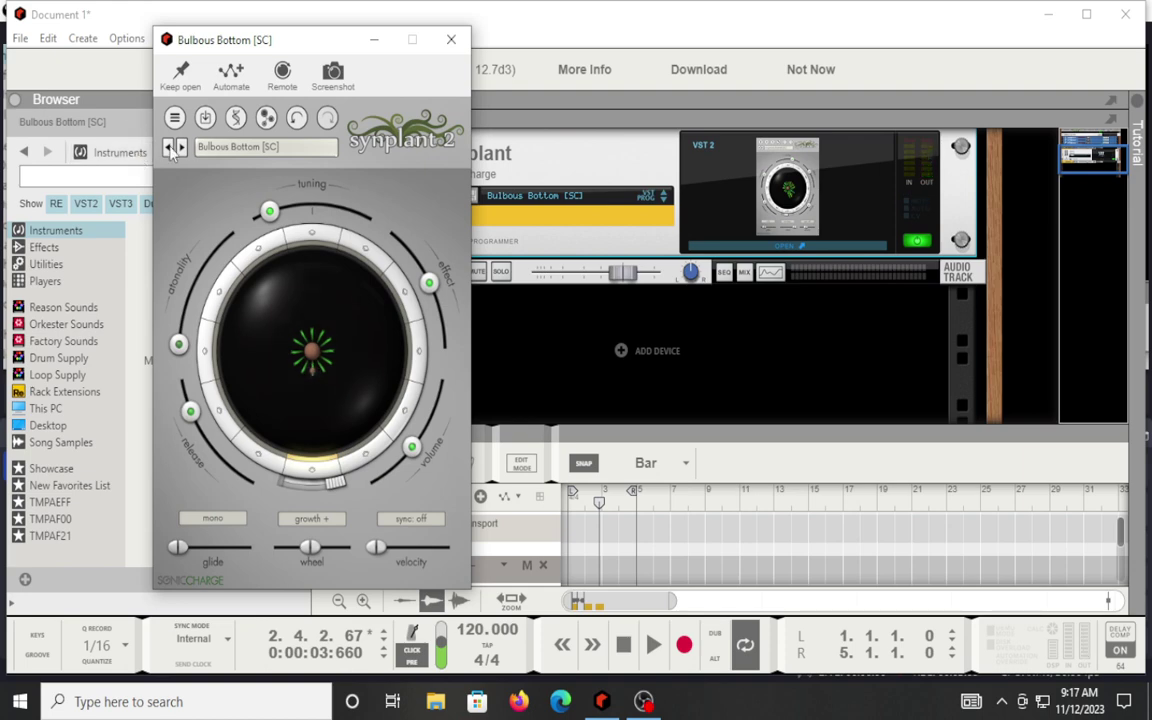
{"action": "left_click", "coordinate": [181, 147]}
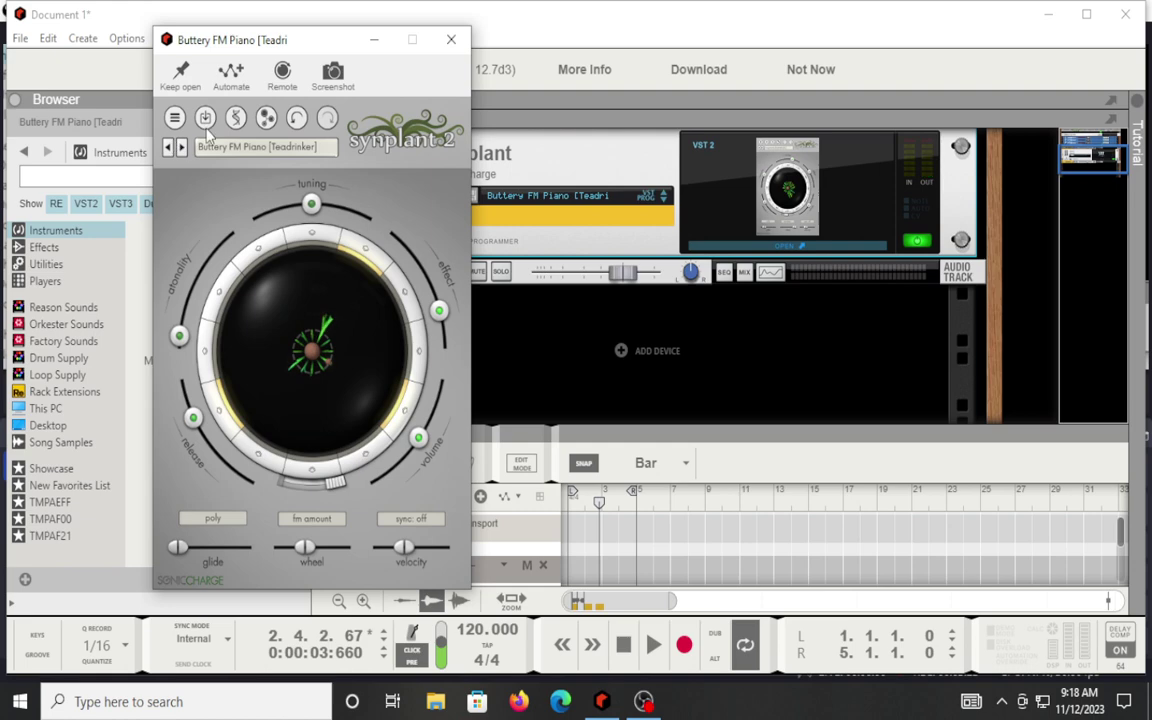
Load the Dark Pulse [eXode] preset from the full patch list.
{"action": "left_click", "coordinate": [200, 147]}
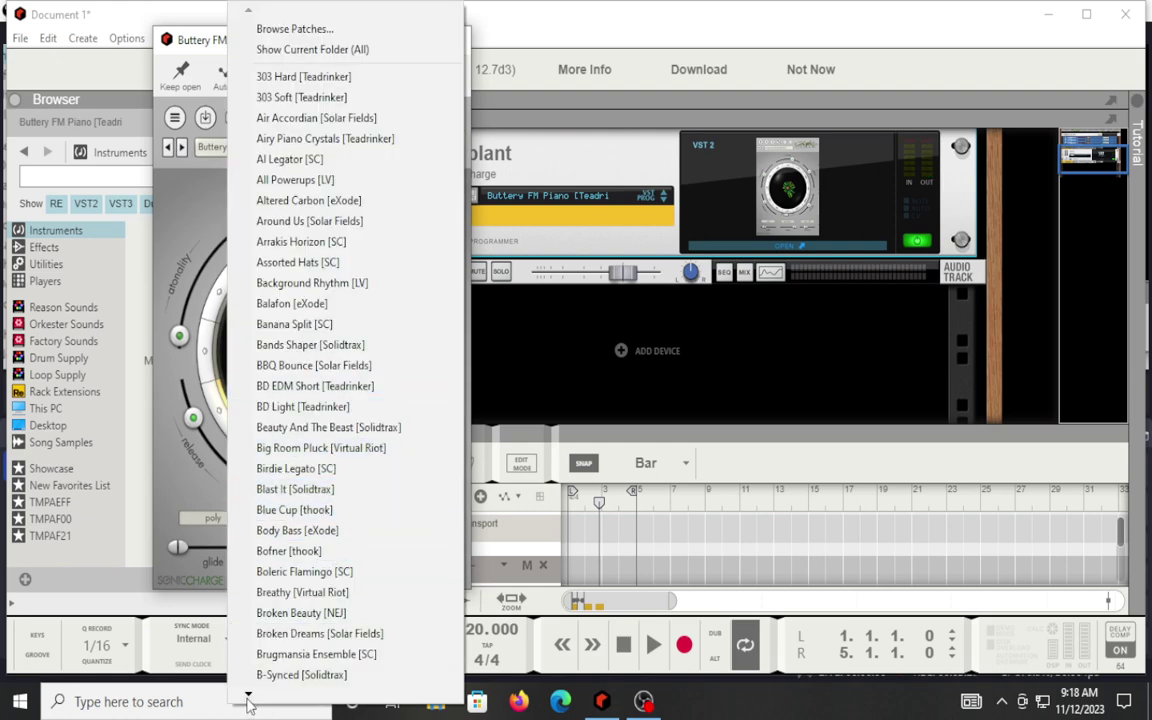
{"action": "mouse_move", "coordinate": [248, 694]}
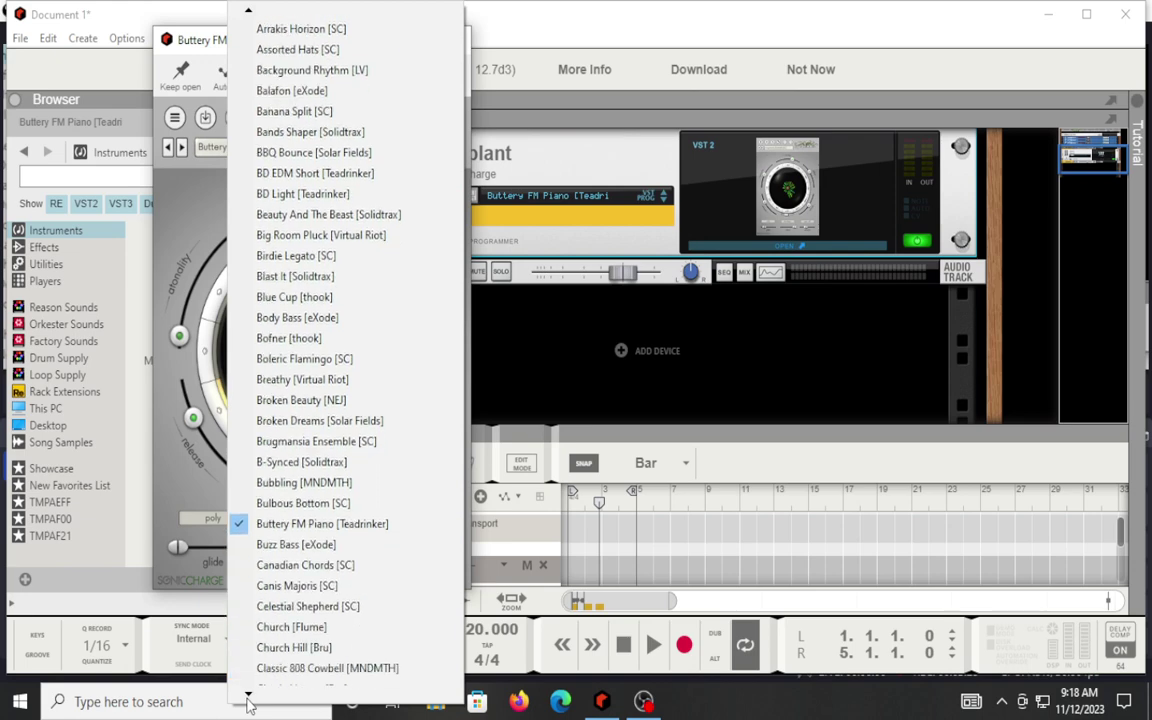
{"action": "mouse_move", "coordinate": [248, 695]}
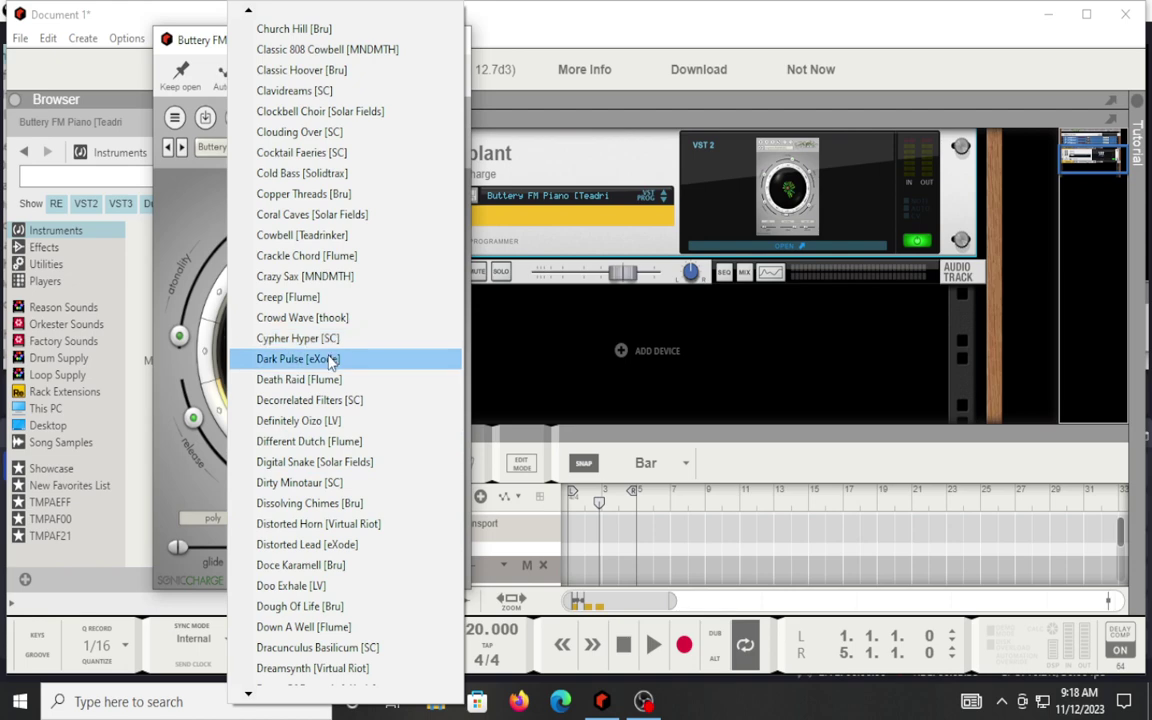
{"action": "left_click", "coordinate": [330, 362]}
{"action": "left_click", "coordinate": [324, 364]}
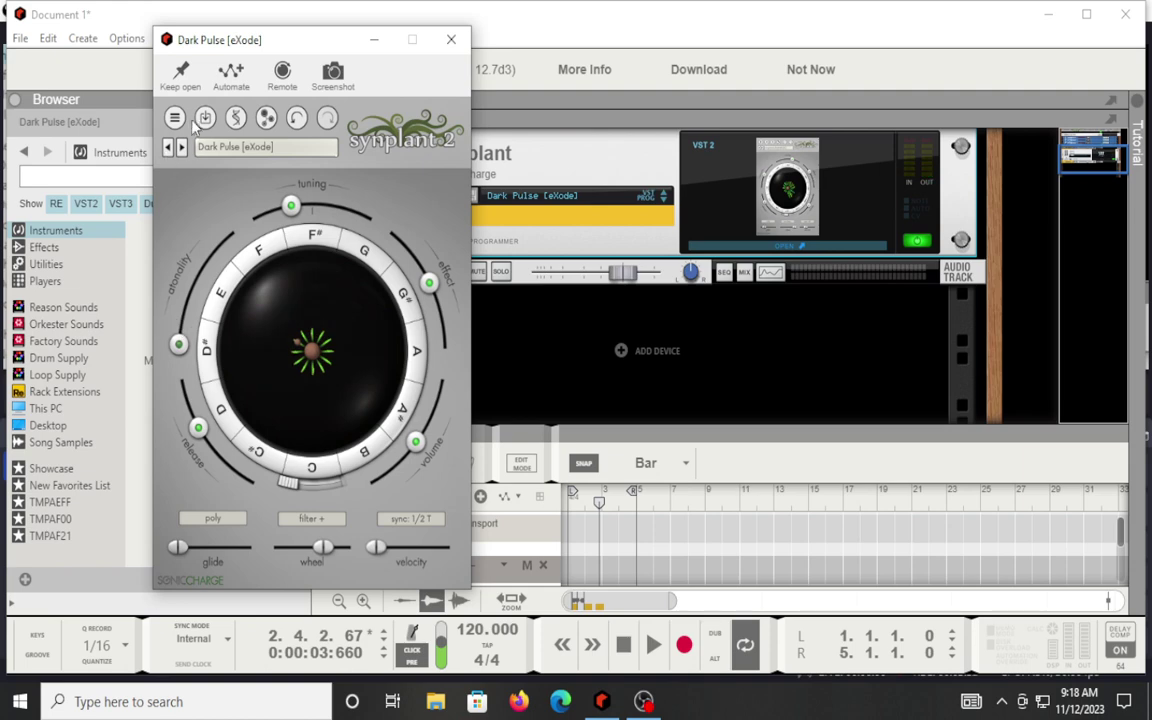
Audition Death Raid [Flume], Decorrelated Filters [SC] and Definitely Oizo [LV], then return to Decorrelated Filters [SC].
{"action": "left_click", "coordinate": [183, 147]}
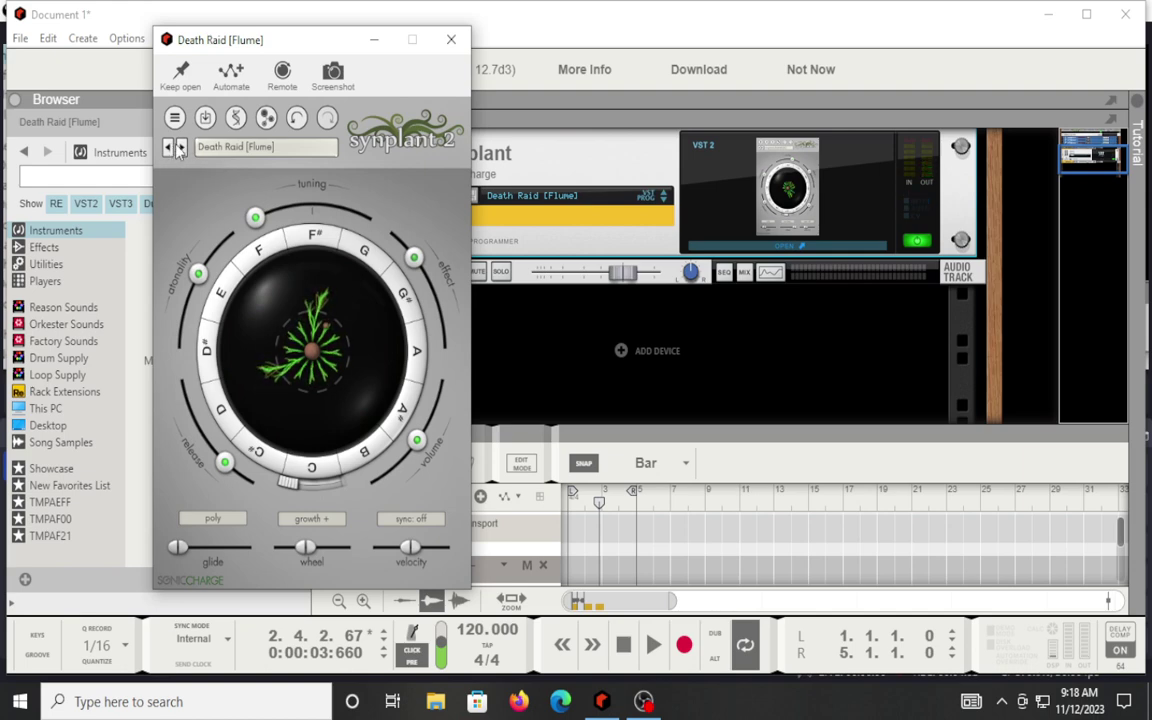
{"action": "left_click", "coordinate": [183, 148]}
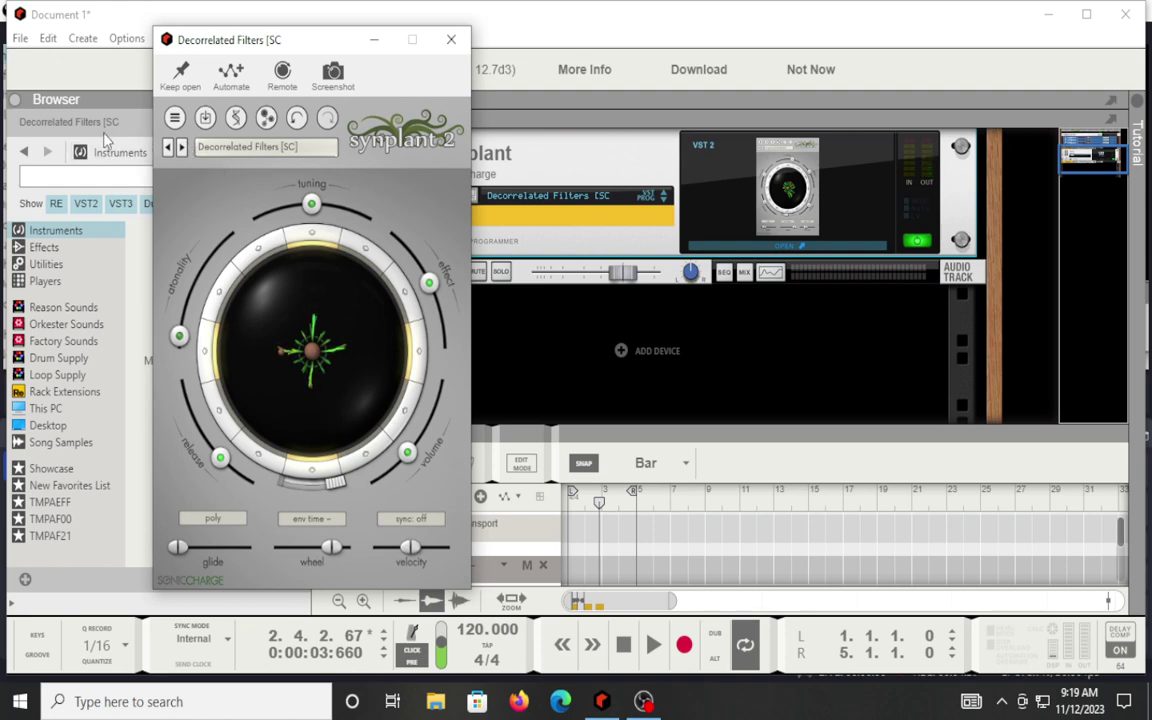
{"action": "left_click", "coordinate": [182, 147]}
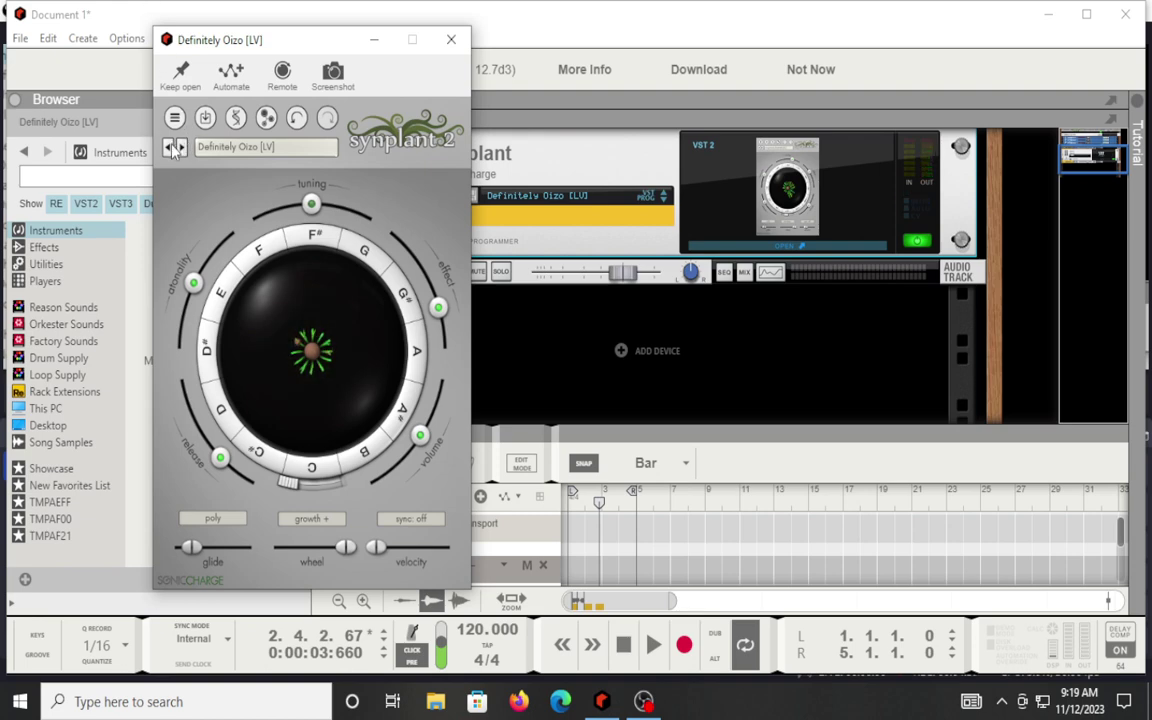
{"action": "left_click", "coordinate": [172, 149]}
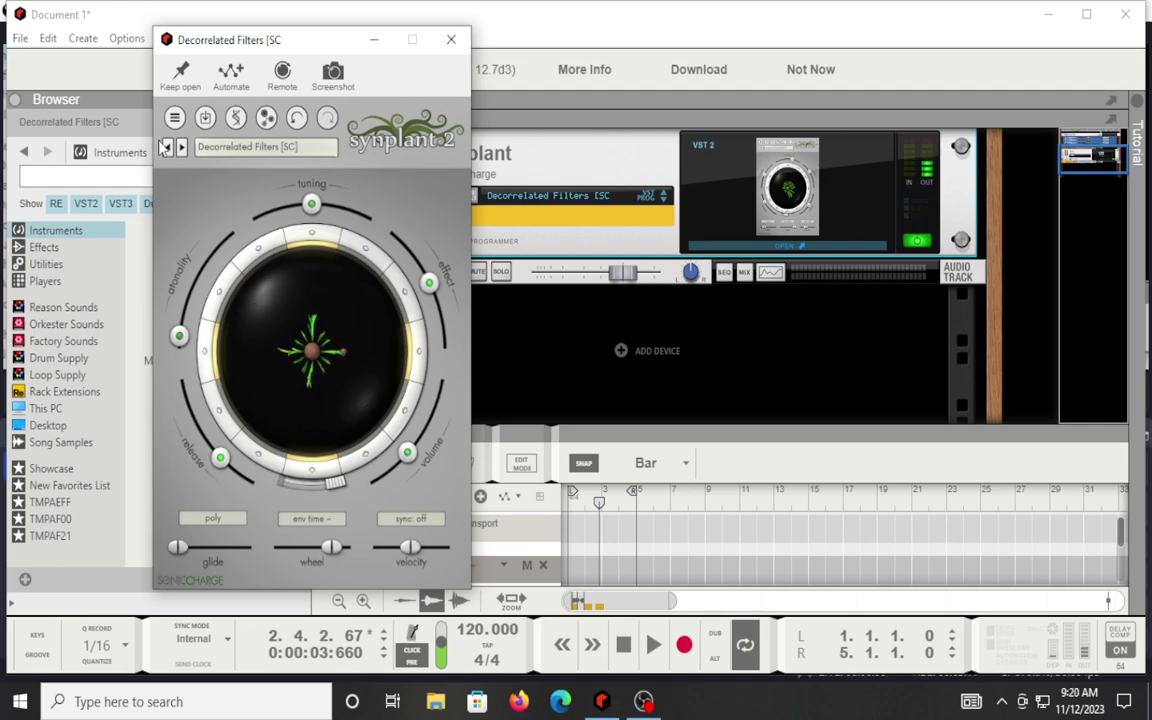
Open the DNA editor for the preset and read the descriptions of its envelope parameters.
{"action": "left_click", "coordinate": [238, 119]}
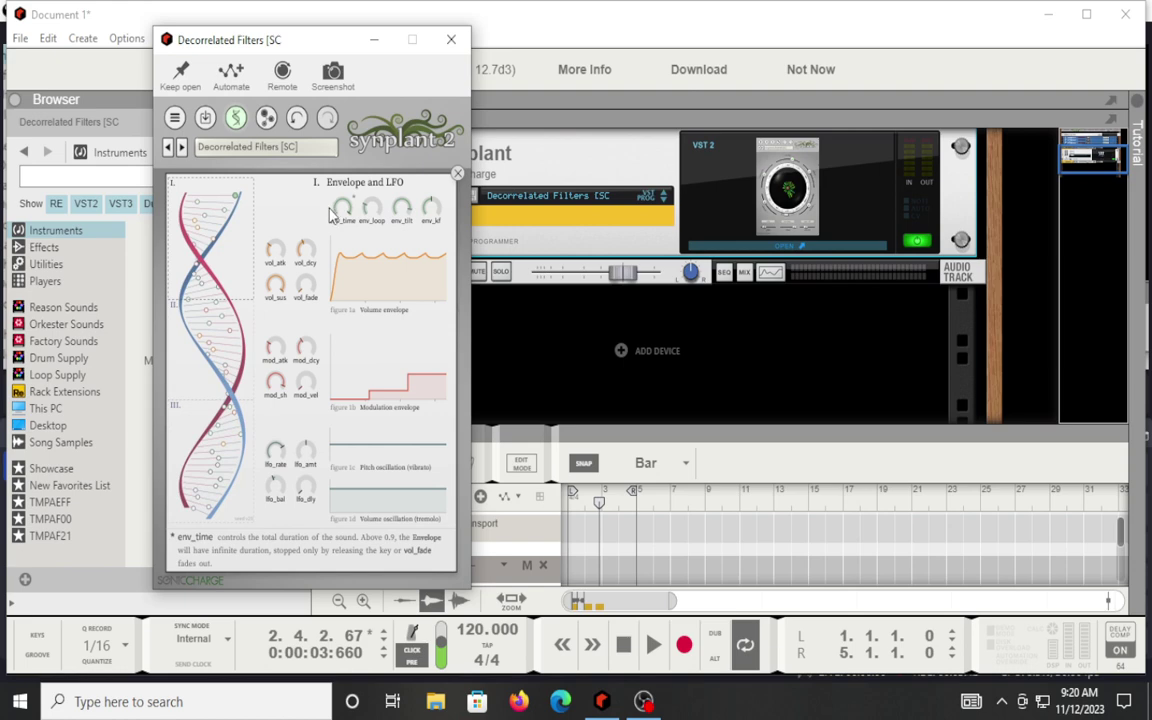
{"action": "mouse_move", "coordinate": [344, 211]}
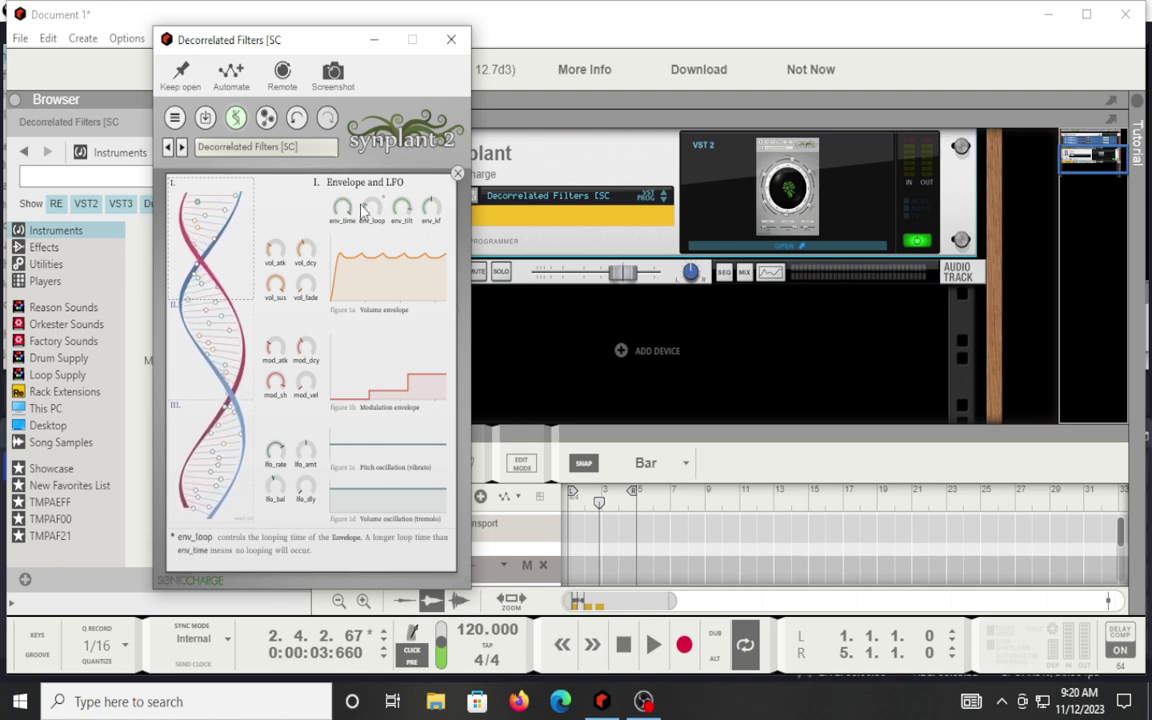
{"action": "mouse_move", "coordinate": [441, 222]}
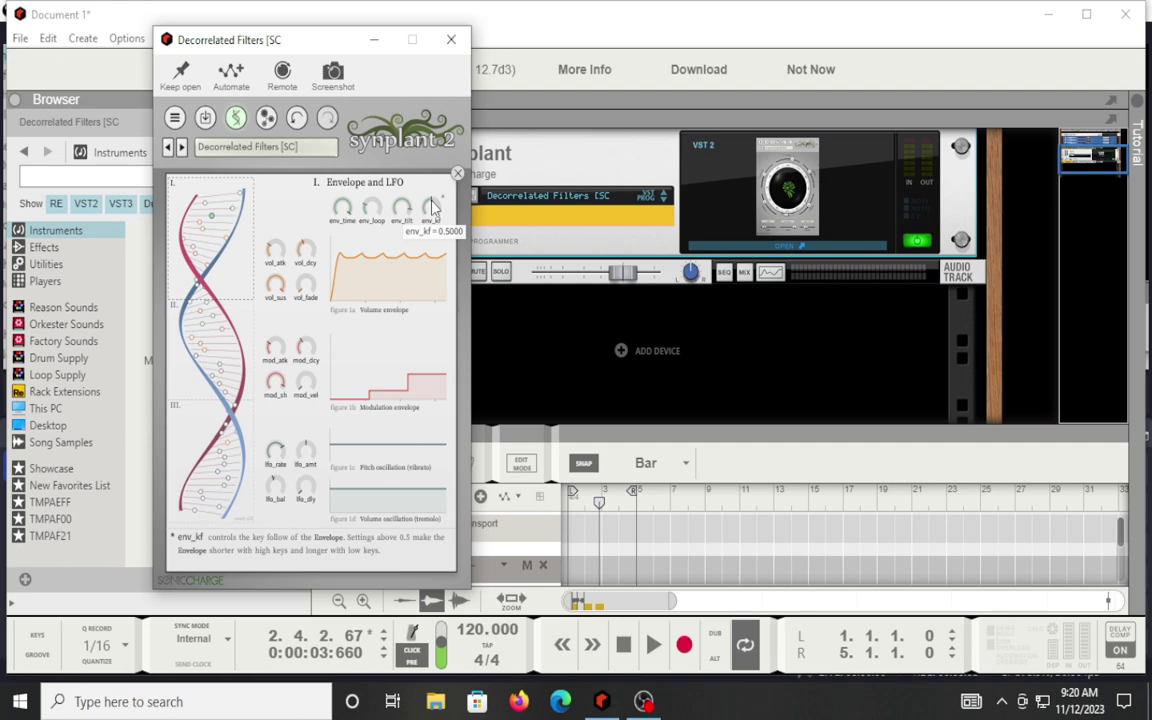
{"action": "mouse_move", "coordinate": [281, 266]}
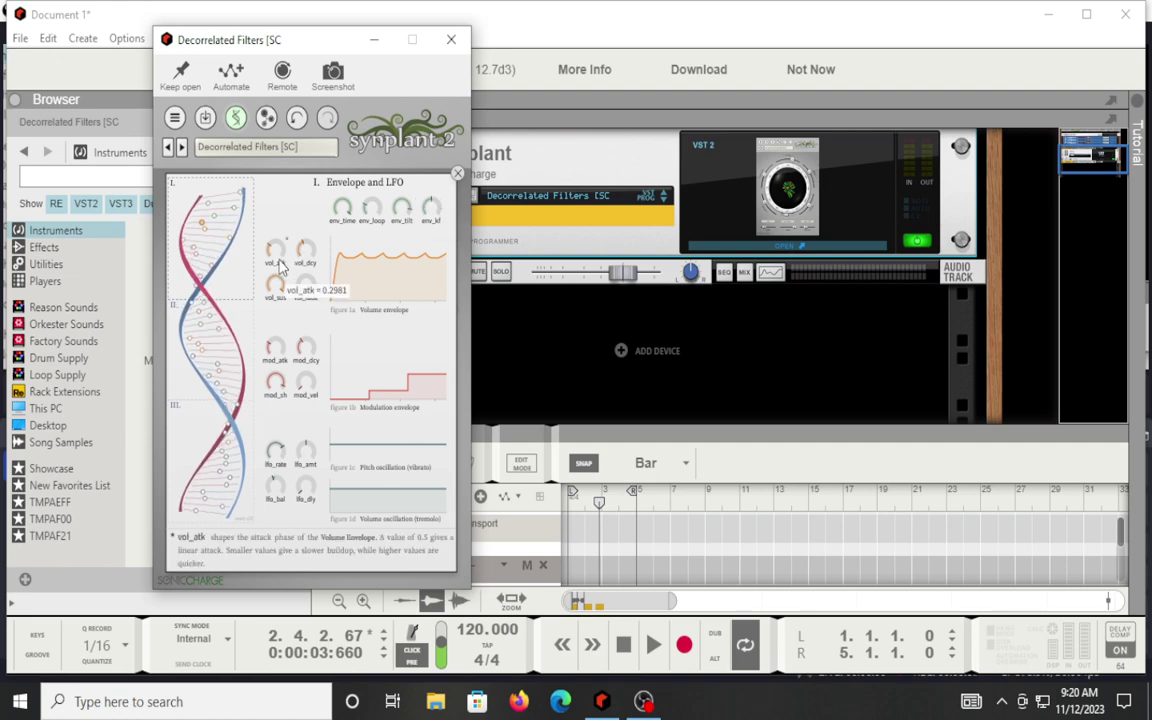
Try a volume envelope attack of about 0.82, decay of 1.0 and sustain of about 0.19, and test the fade.
{"action": "left_click_drag", "start_coordinate": [281, 266], "coordinate": [289, 122]}
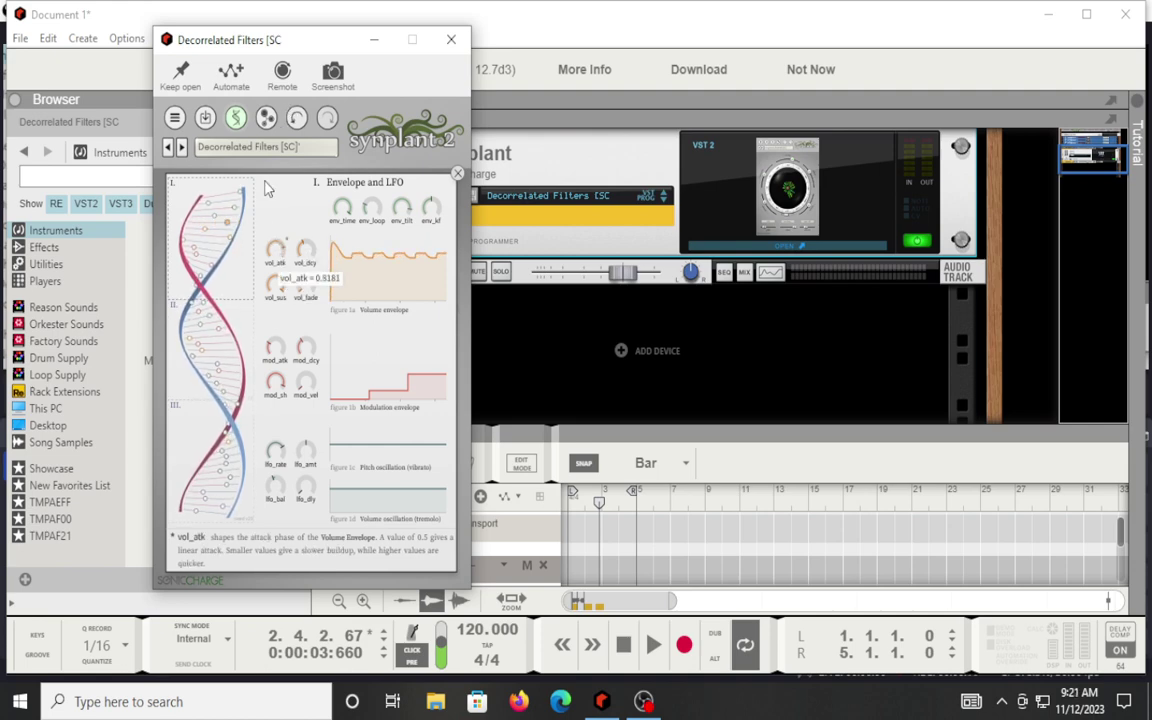
{"action": "left_click_drag", "start_coordinate": [306, 248], "coordinate": [340, 125]}
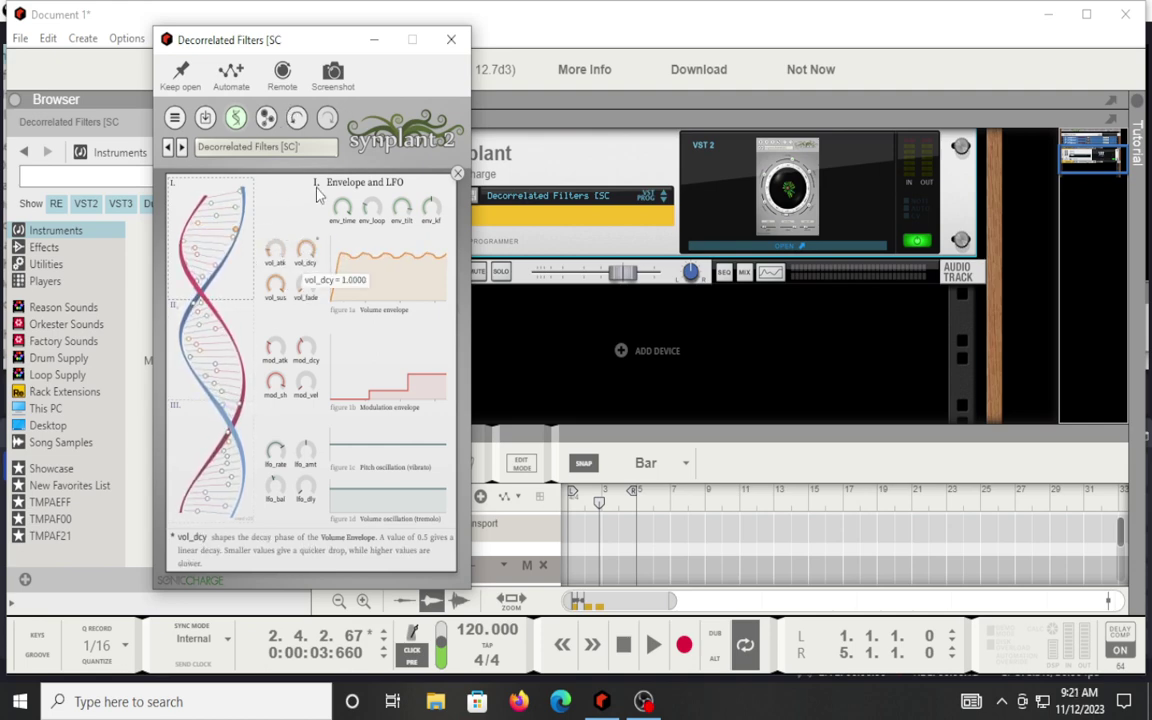
{"action": "left_click_drag", "start_coordinate": [275, 284], "coordinate": [290, 362]}
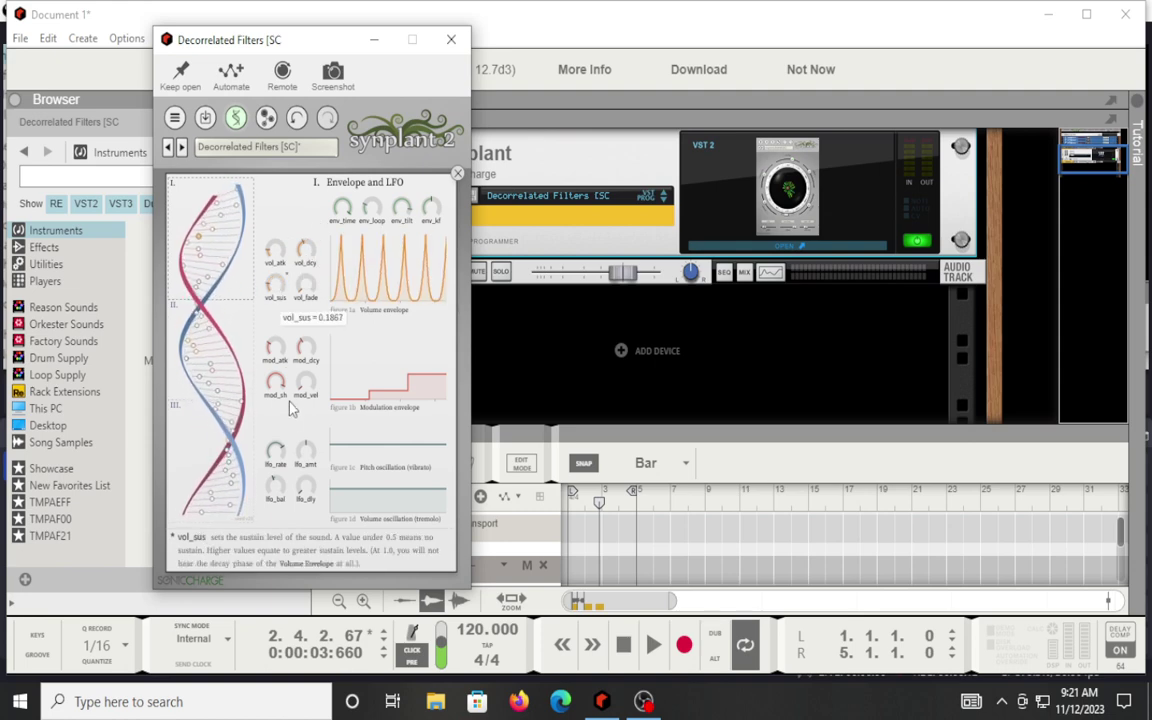
{"action": "left_click_drag", "start_coordinate": [306, 284], "coordinate": [322, 197]}
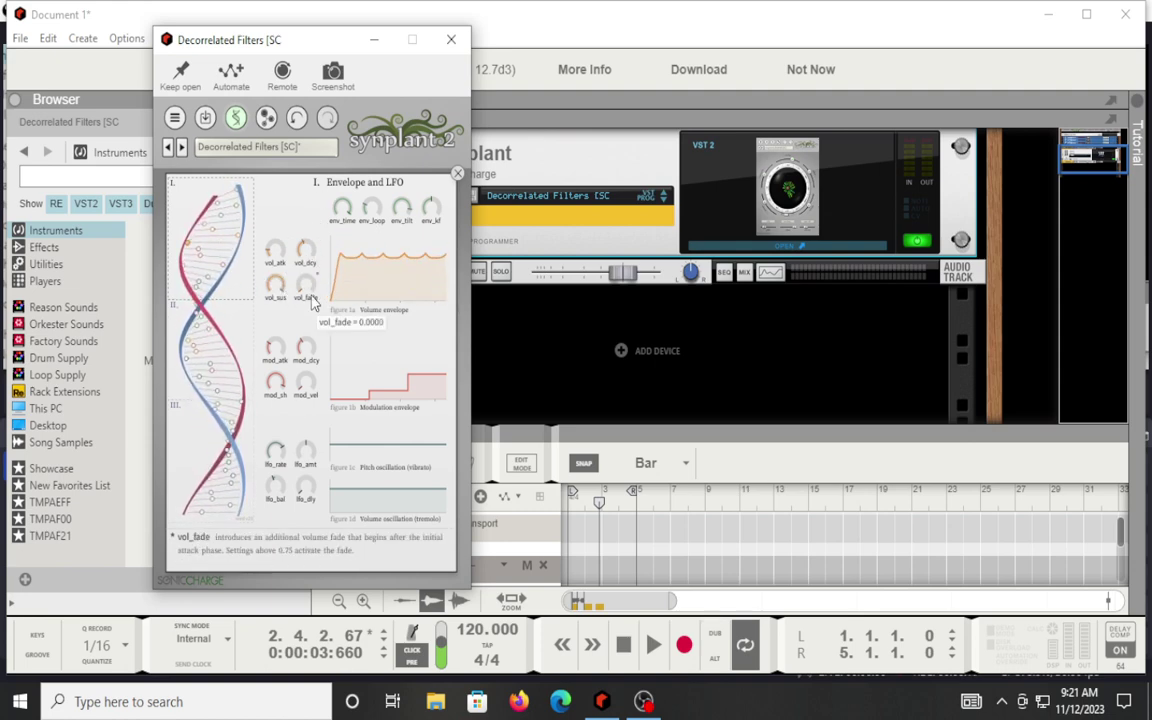
Reshape the modulation envelope with an attack of about 0.55 and adjusted decay, sample-and-hold and velocity settings.
{"action": "mouse_move", "coordinate": [277, 344]}
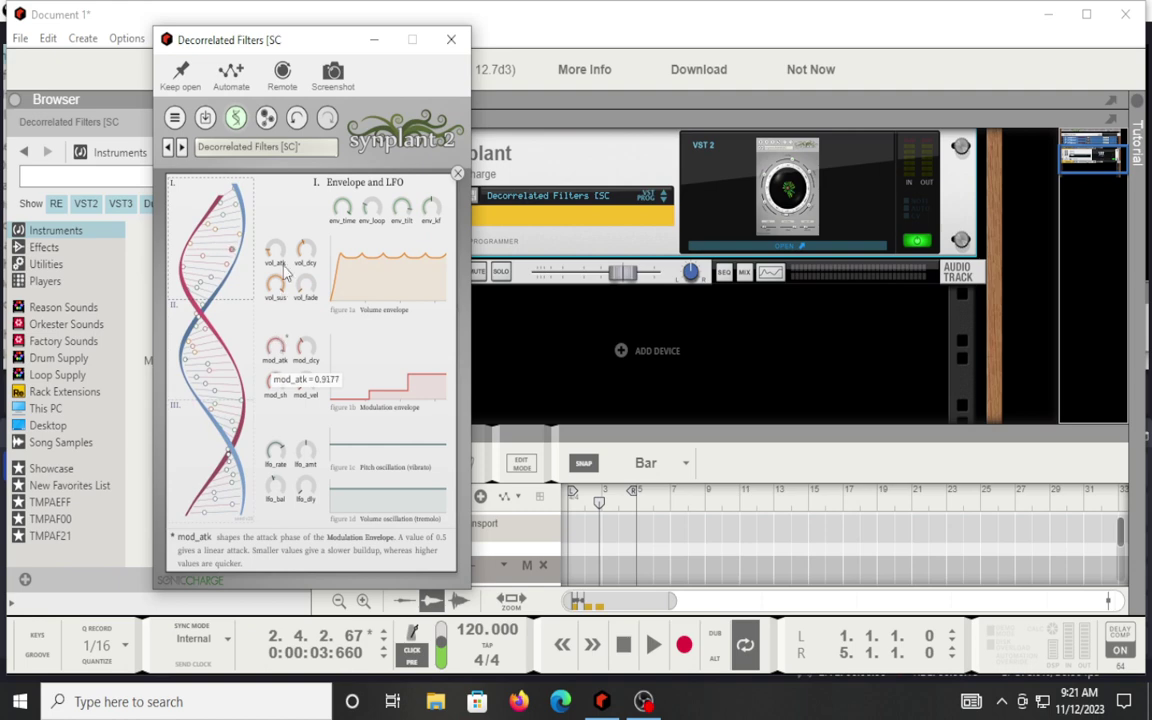
{"action": "left_click_drag", "start_coordinate": [277, 344], "coordinate": [282, 288]}
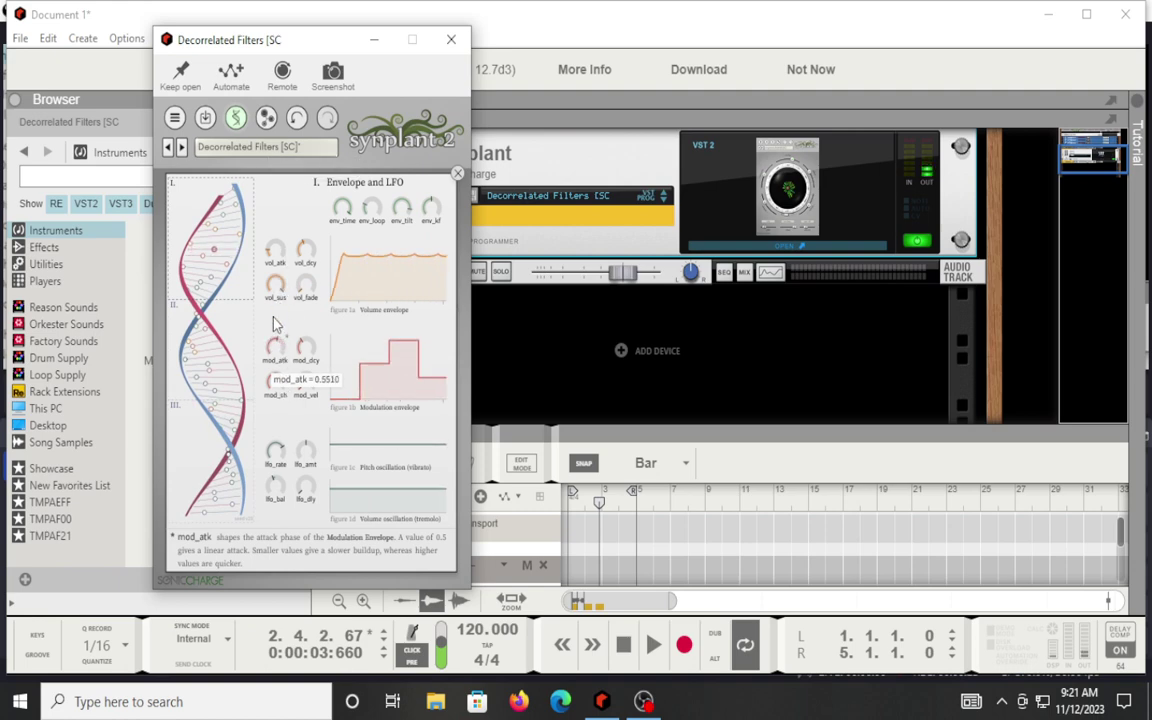
{"action": "left_click_drag", "start_coordinate": [305, 345], "coordinate": [294, 424]}
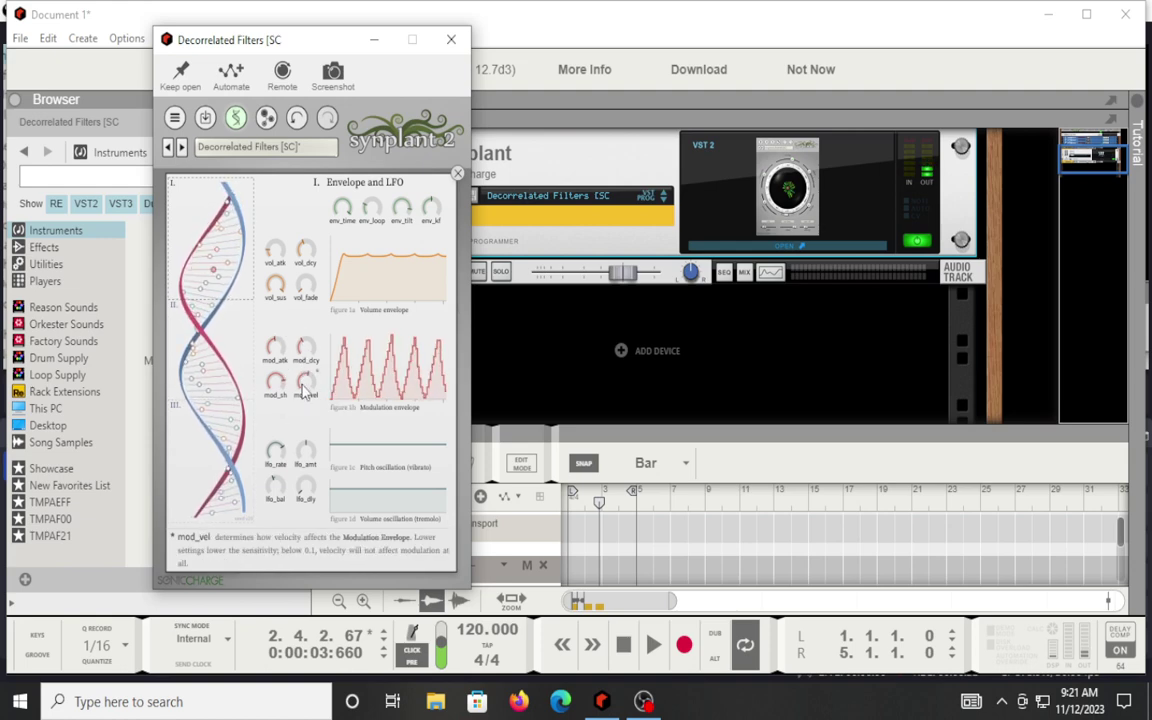
{"action": "mouse_move", "coordinate": [274, 378]}
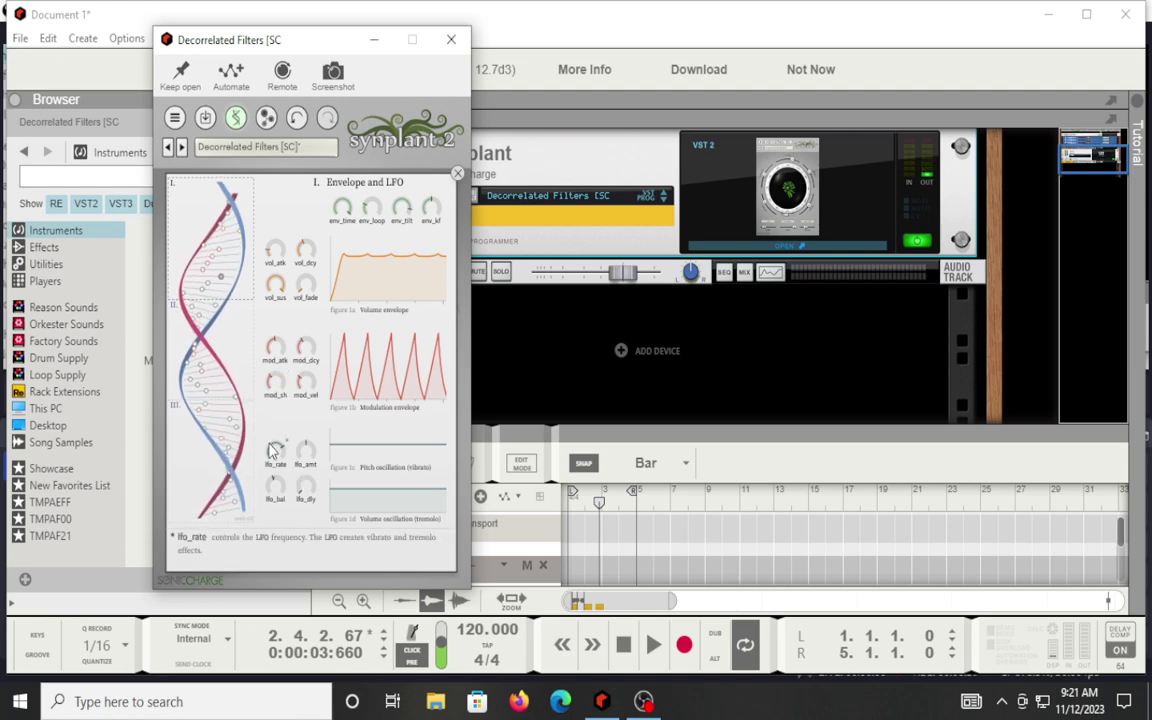
Adjust the LFO rate and amount, and set the vibrato/tremolo balance to 0.39.
{"action": "left_click_drag", "start_coordinate": [281, 474], "coordinate": [310, 527]}
{"action": "mouse_move", "coordinate": [310, 478]}
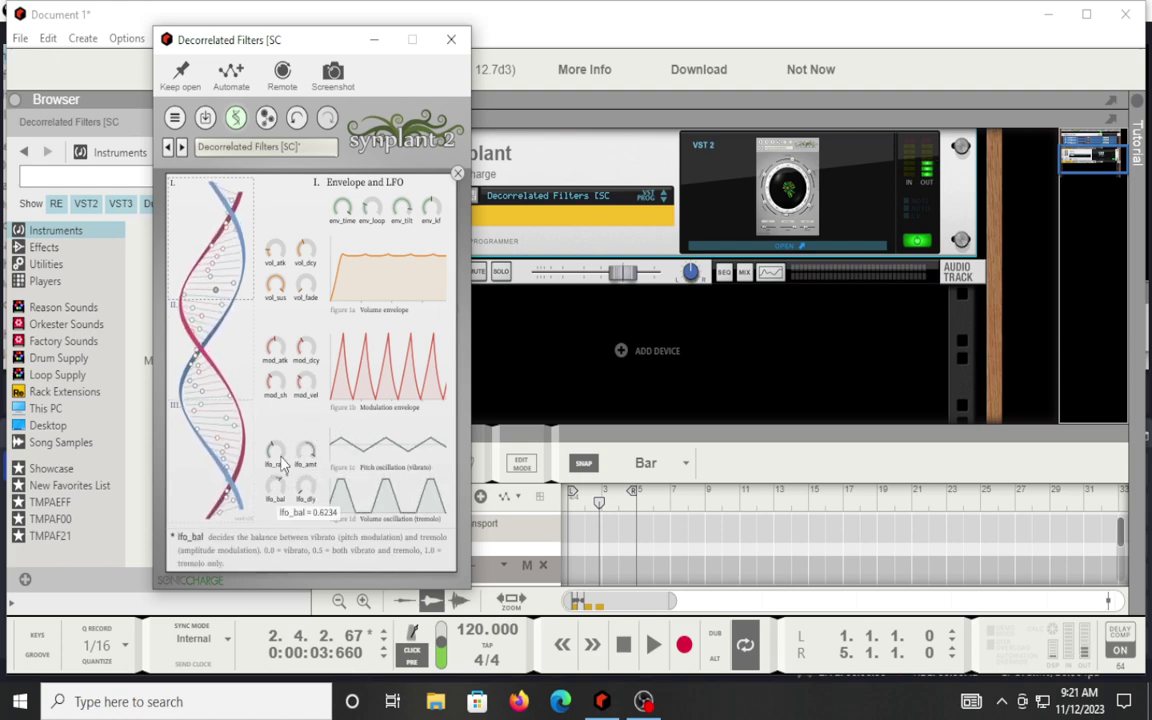
{"action": "mouse_move", "coordinate": [276, 487]}
{"action": "left_mouse_down"}
{"action": "mouse_move", "coordinate": [289, 436]}
{"action": "mouse_move", "coordinate": [289, 486]}
{"action": "left_mouse_up"}
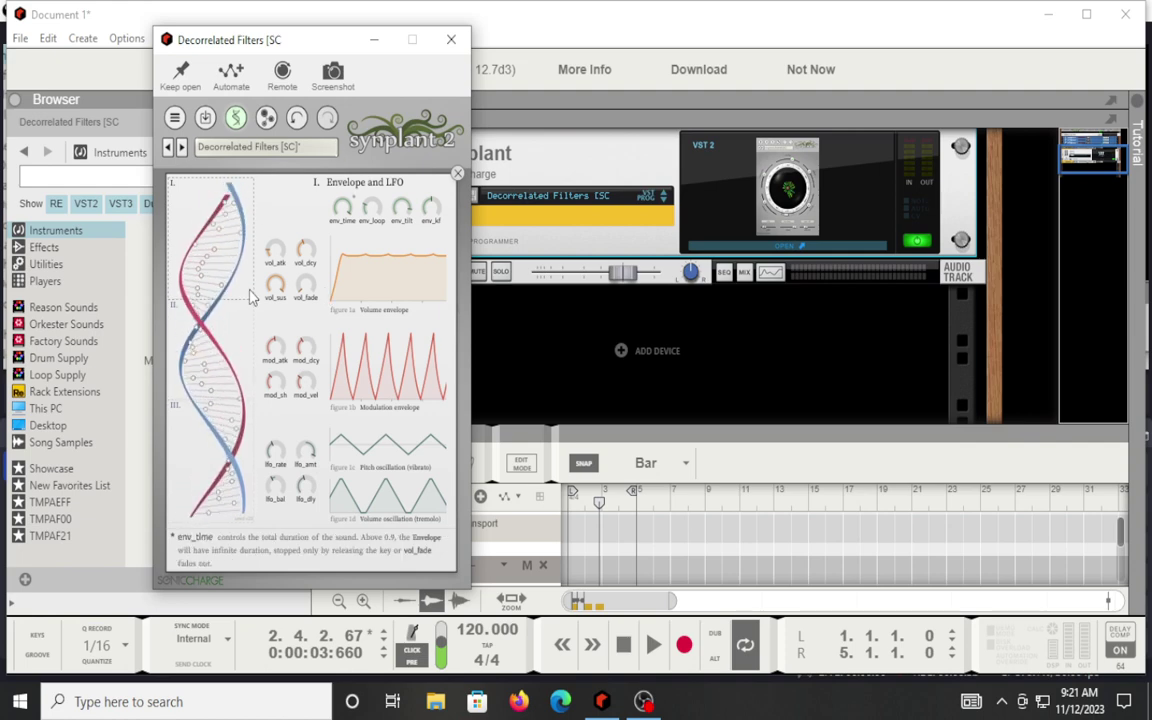
Shape oscillator A in the oscillators section: adjust its waveform toward a narrow pulse, try the noise mix up to 1.0 and change the noise color.
{"action": "mouse_move", "coordinate": [199, 368]}
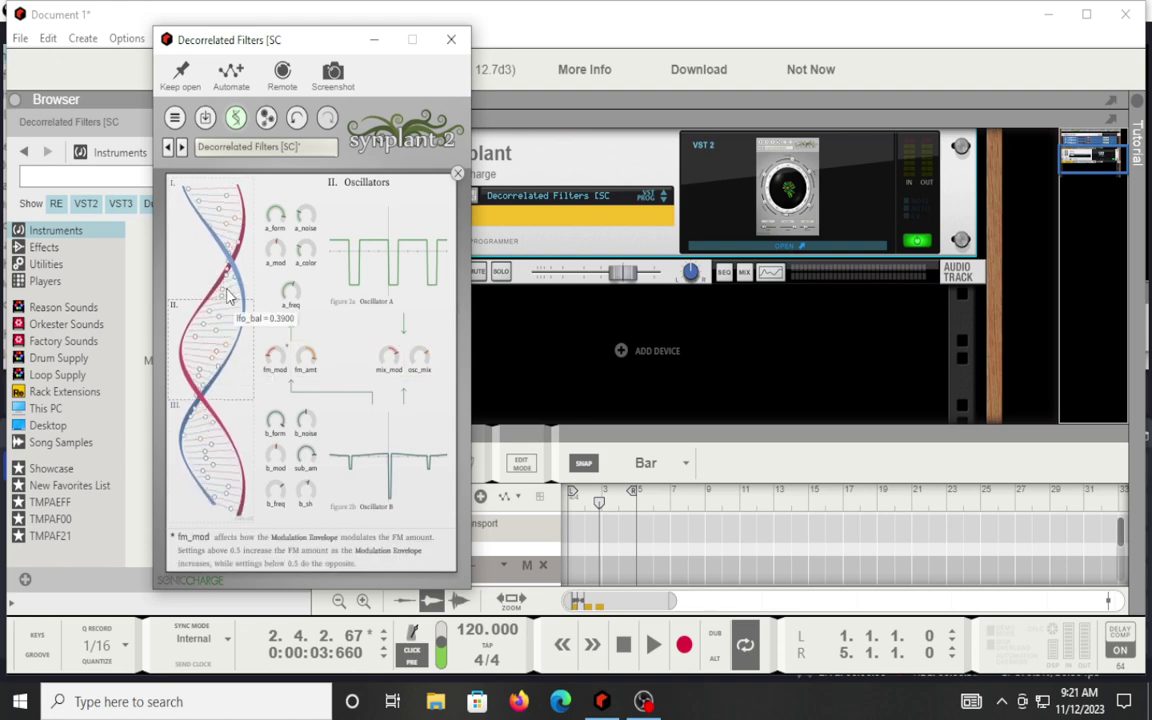
{"action": "mouse_move", "coordinate": [211, 321]}
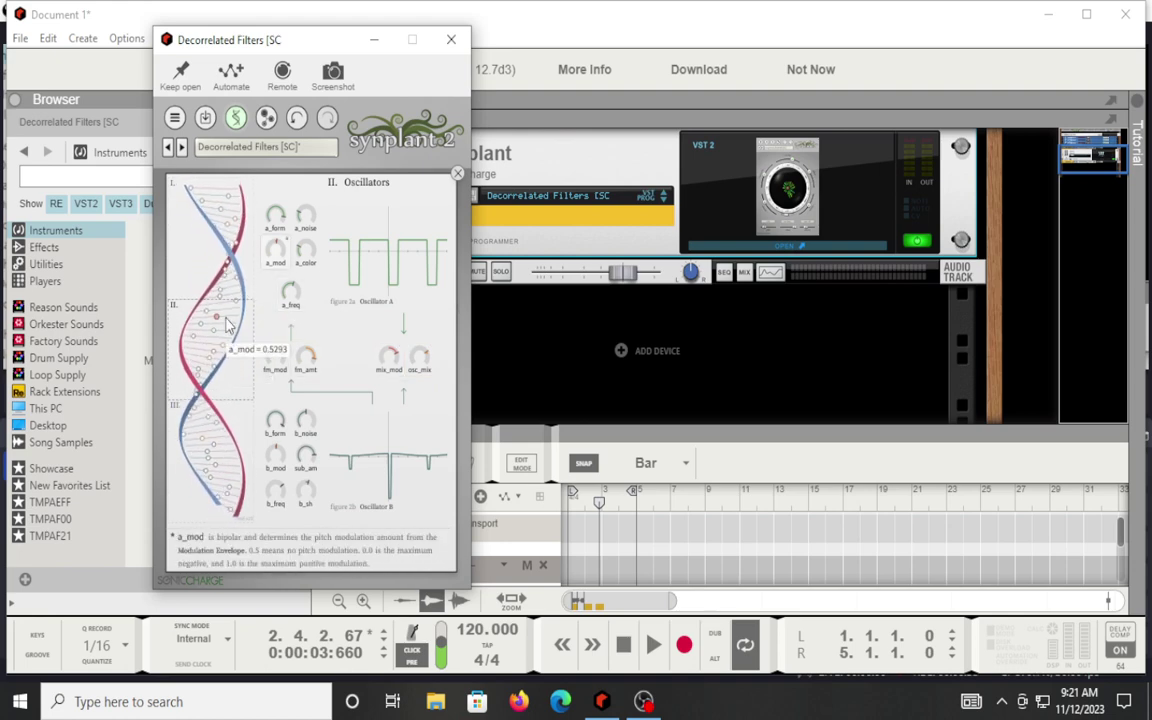
{"action": "mouse_move", "coordinate": [288, 224]}
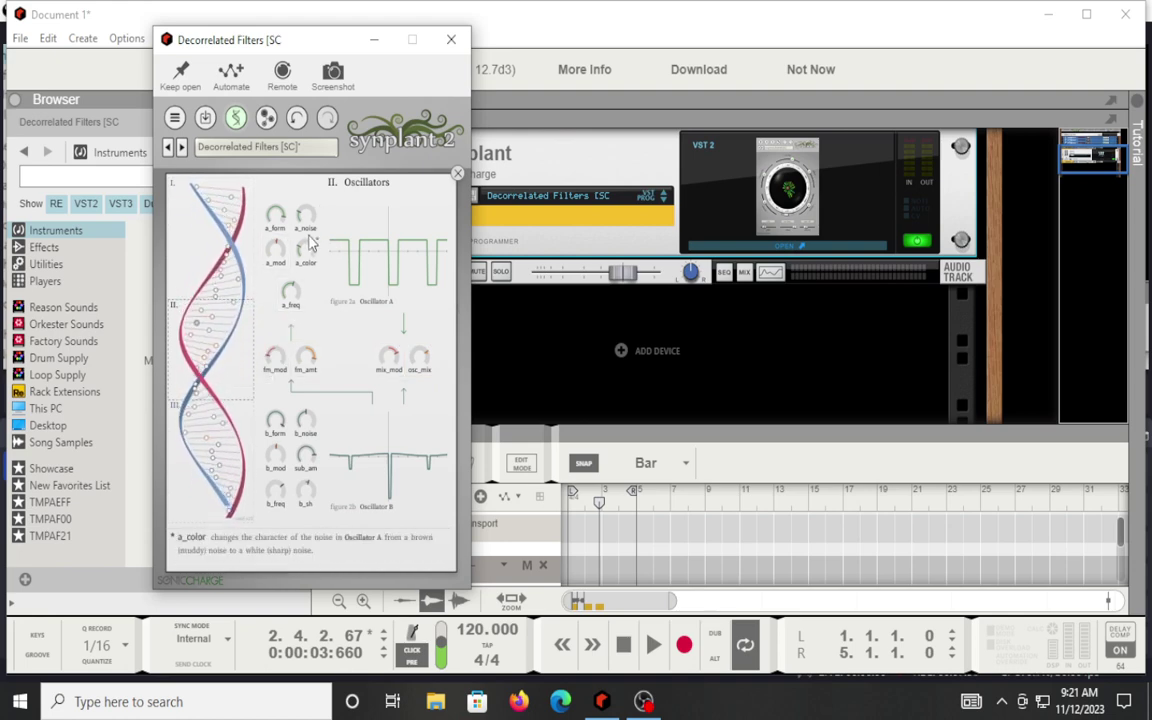
{"action": "left_click_drag", "start_coordinate": [288, 224], "coordinate": [318, 208]}
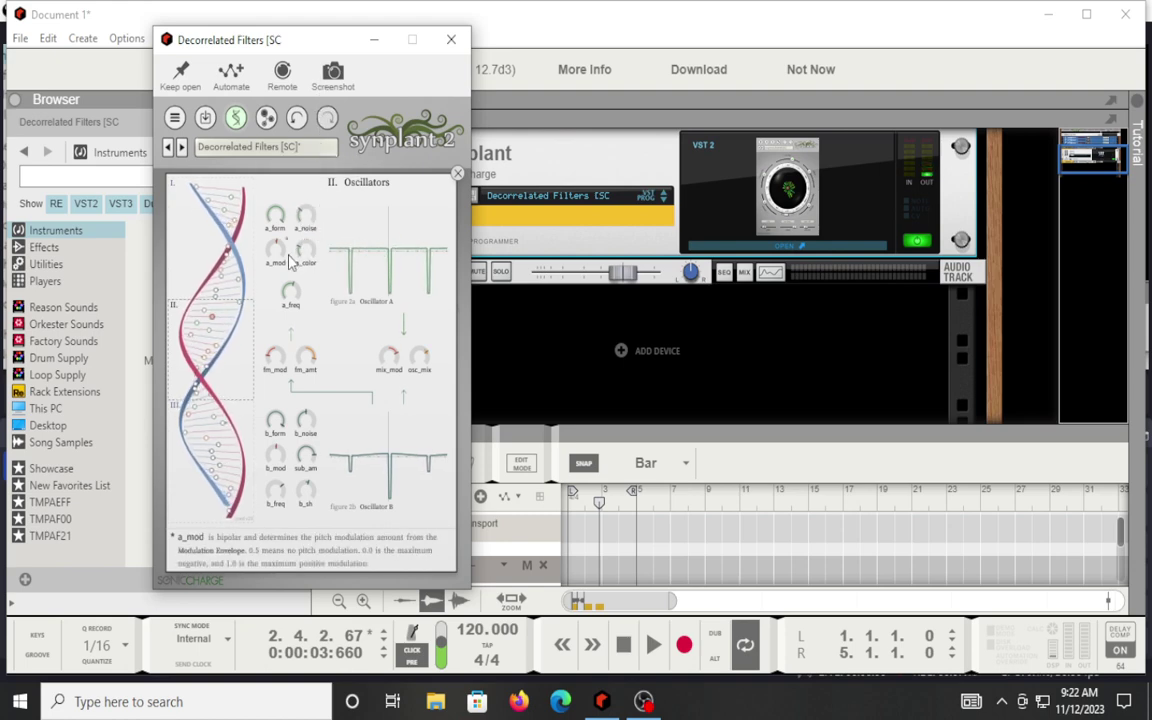
{"action": "left_click_drag", "start_coordinate": [306, 252], "coordinate": [288, 120]}
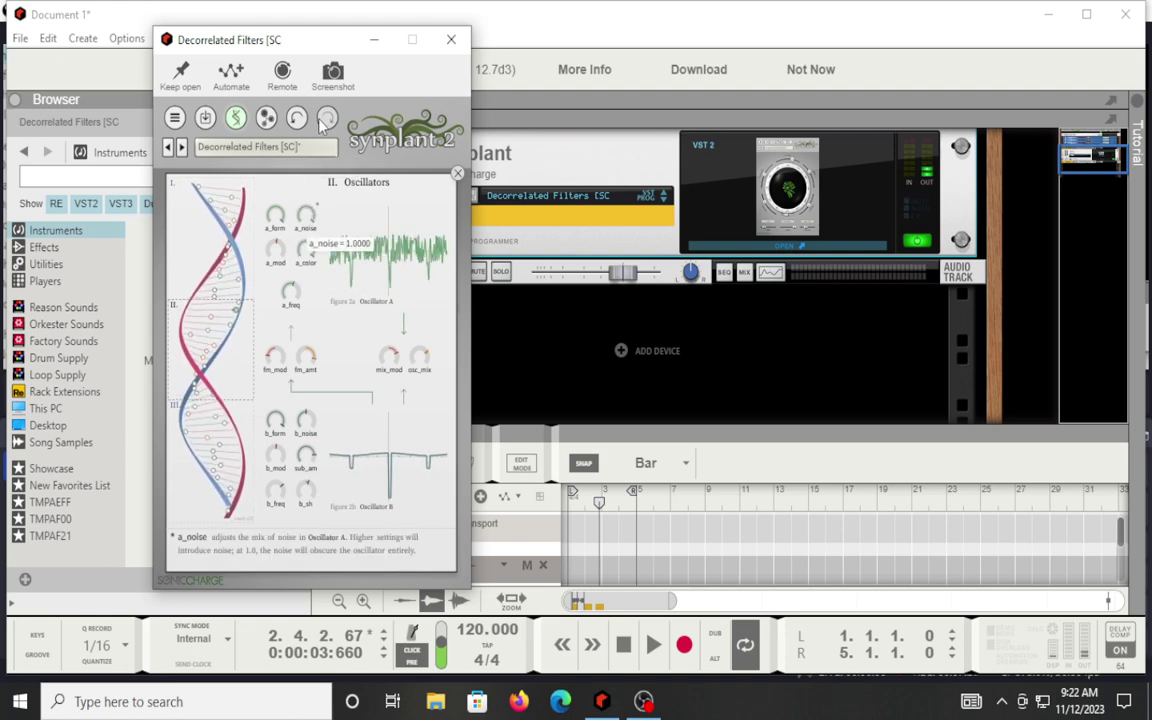
{"action": "left_click_drag", "start_coordinate": [306, 252], "coordinate": [310, 262]}
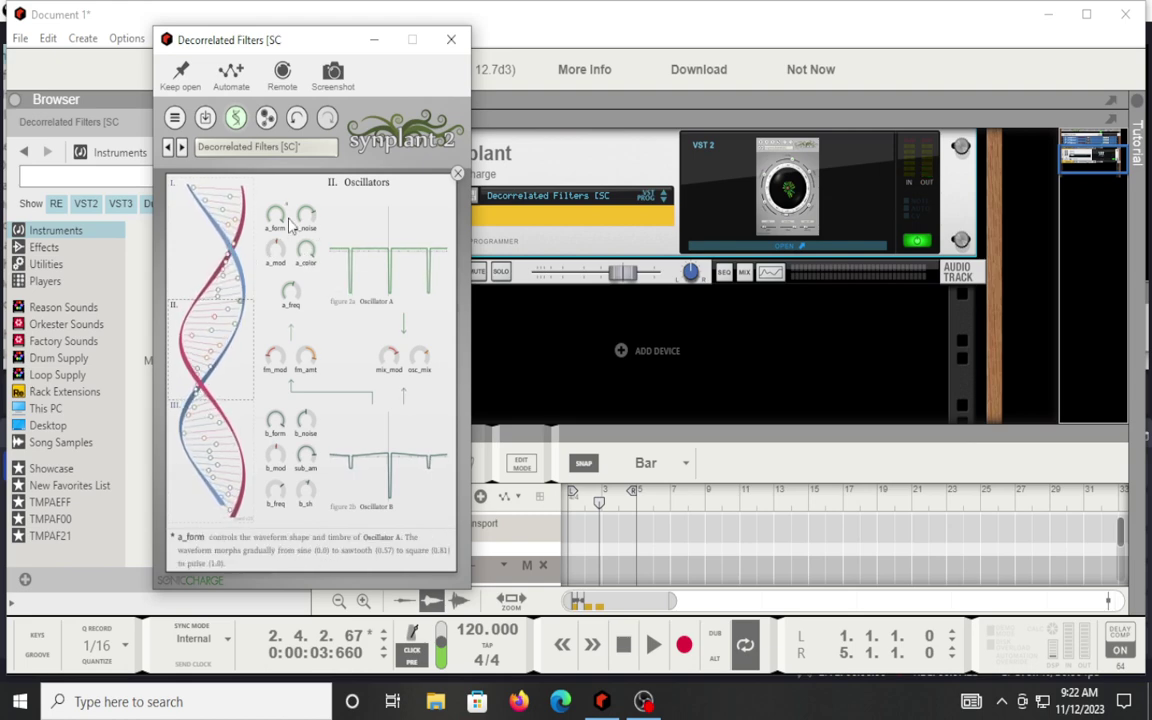
Check the modulation envelope's shape and set oscillator A's pitch modulation amount to about 0.70.
{"action": "mouse_move", "coordinate": [278, 253]}
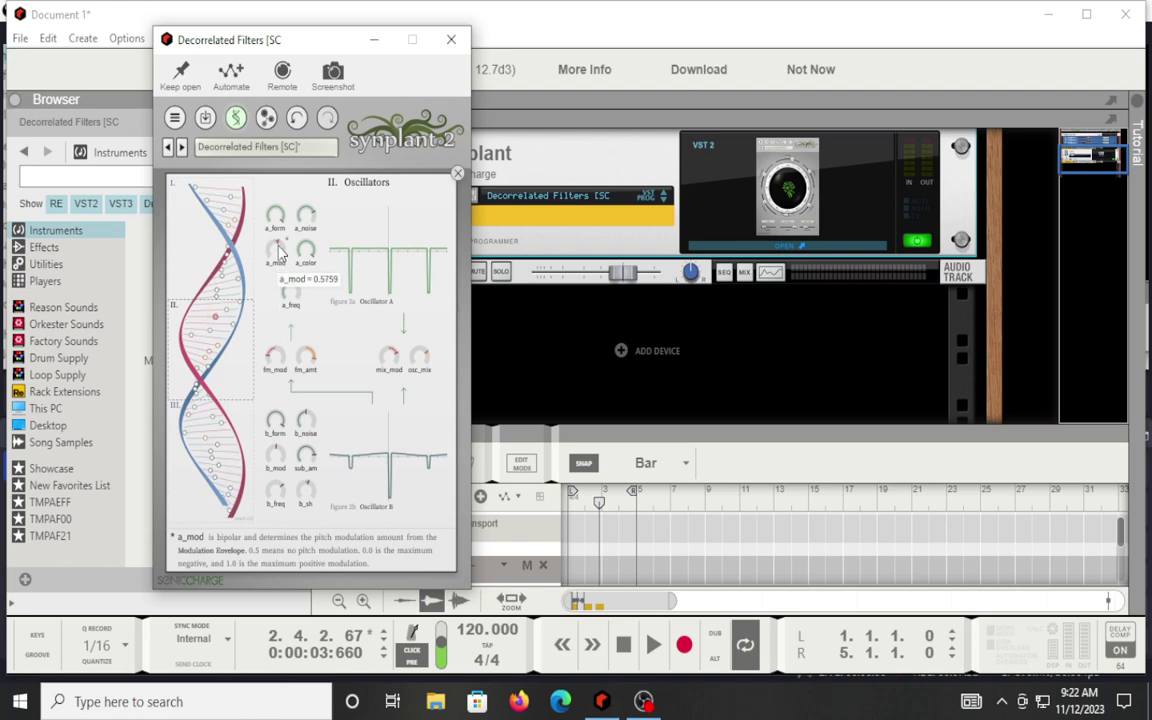
{"action": "scroll", "coordinate": [280, 253], "scroll_direction": "up", "scroll_amount": 1}
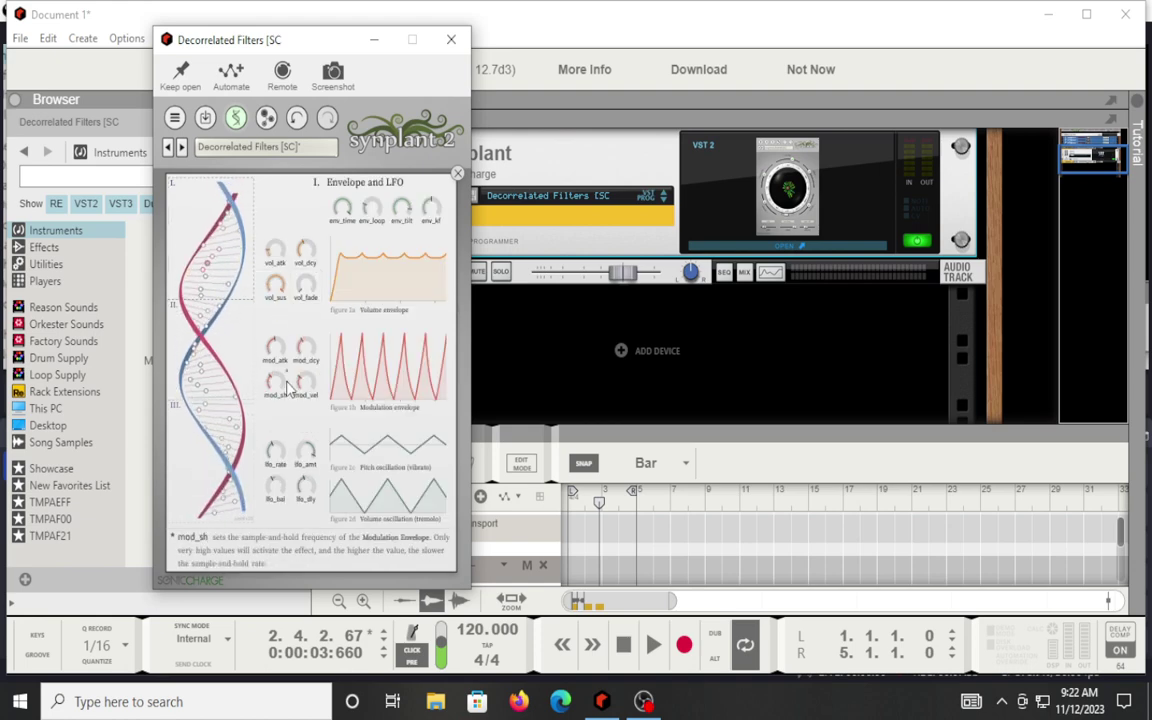
{"action": "scroll", "coordinate": [278, 250], "scroll_direction": "down", "scroll_amount": 1}
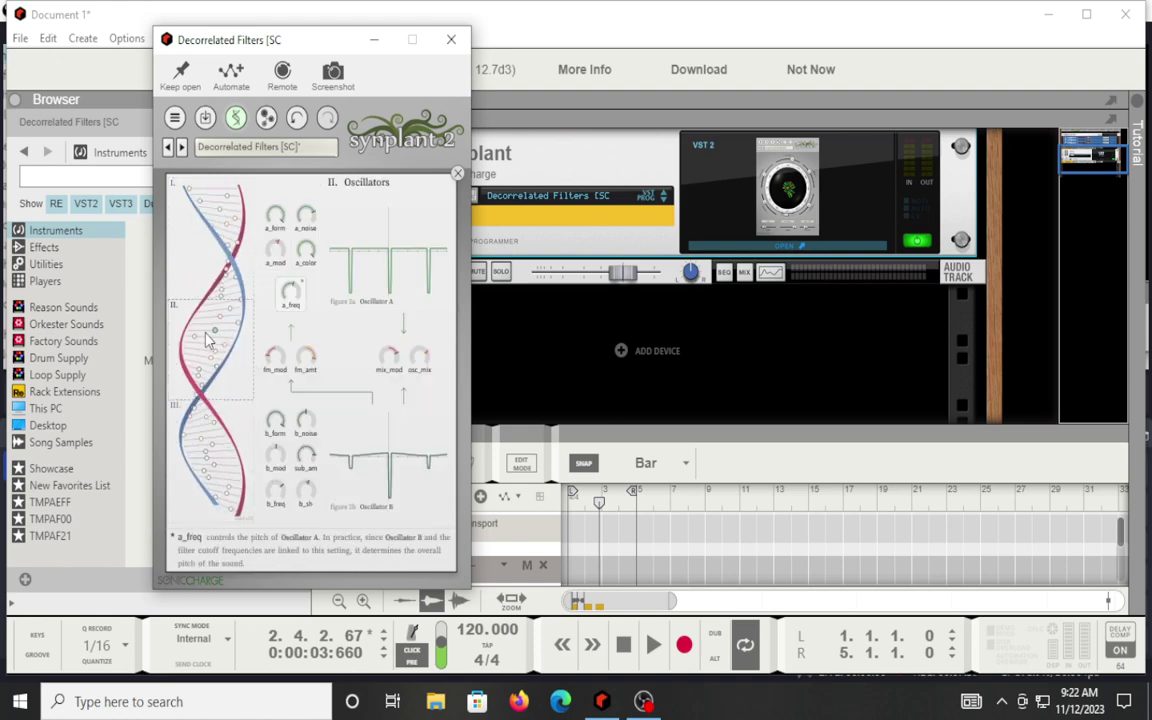
{"action": "mouse_move", "coordinate": [278, 250]}
{"action": "left_mouse_down"}
{"action": "mouse_move", "coordinate": [283, 225]}
{"action": "mouse_move", "coordinate": [282, 243]}
{"action": "left_mouse_up"}
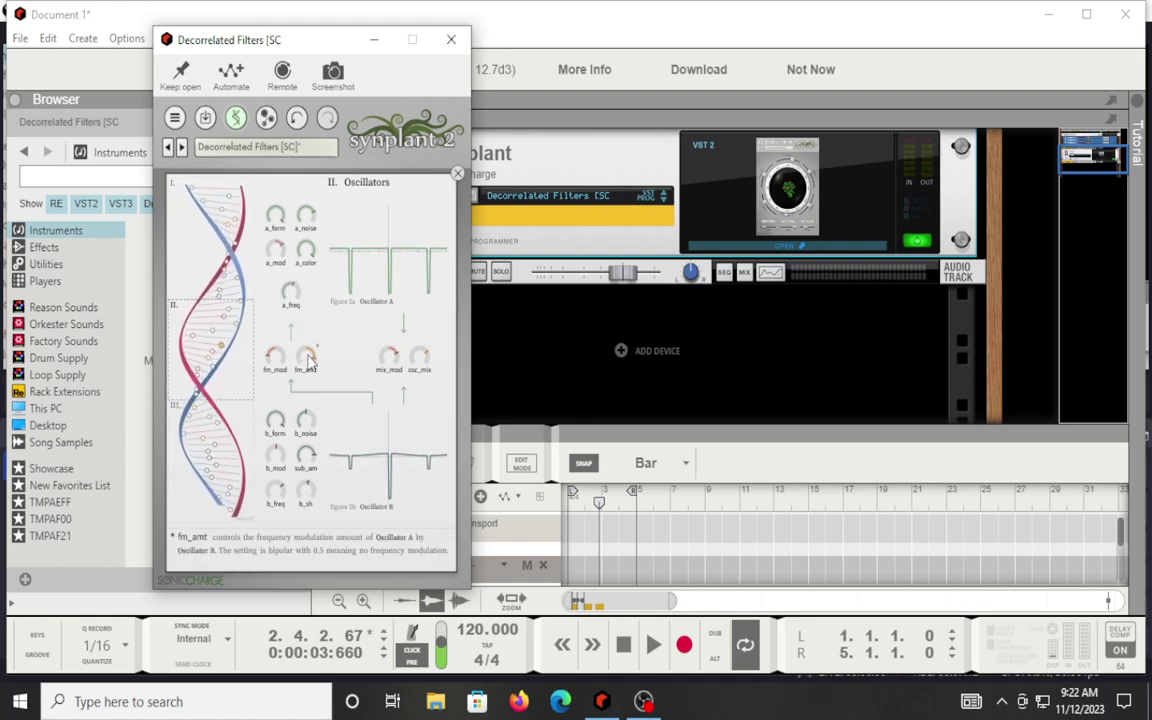
Set the FM modulation to about 0.19 and compare the FM and oscillator mix modulation parameters with the modulation envelope.
{"action": "left_click_drag", "start_coordinate": [275, 360], "coordinate": [275, 367]}
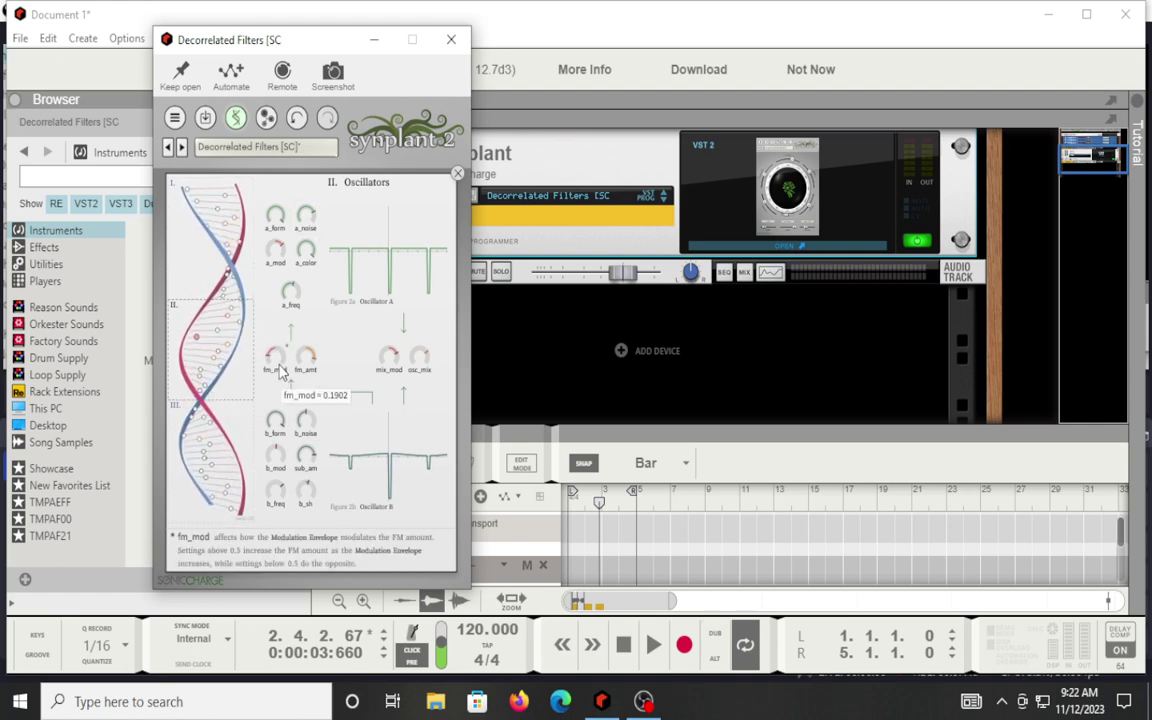
{"action": "scroll", "coordinate": [370, 352], "scroll_direction": "up", "scroll_amount": 2}
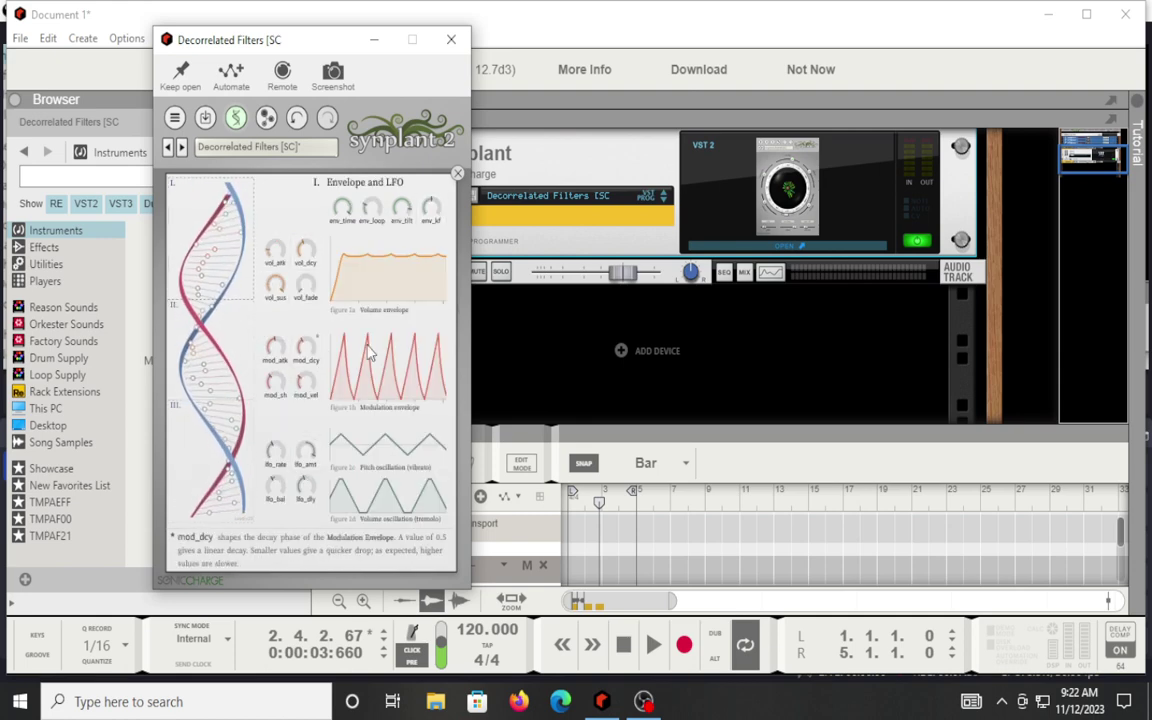
{"action": "scroll", "coordinate": [307, 357], "scroll_direction": "down", "scroll_amount": 2}
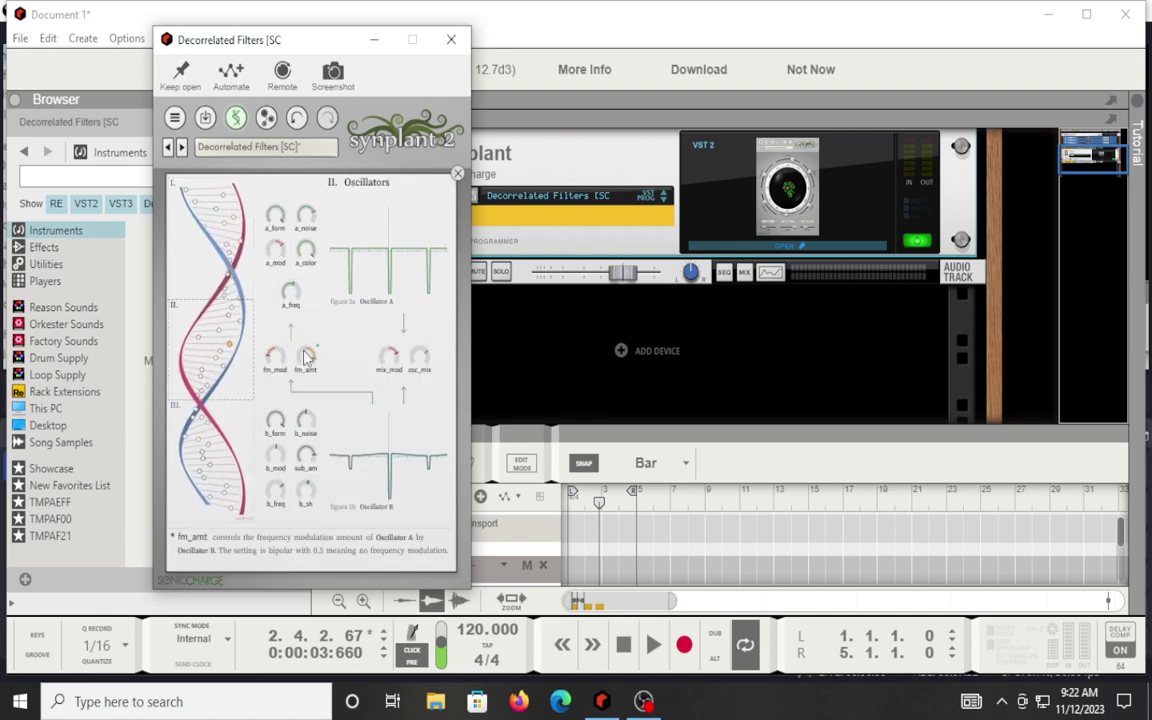
{"action": "mouse_move", "coordinate": [307, 357]}
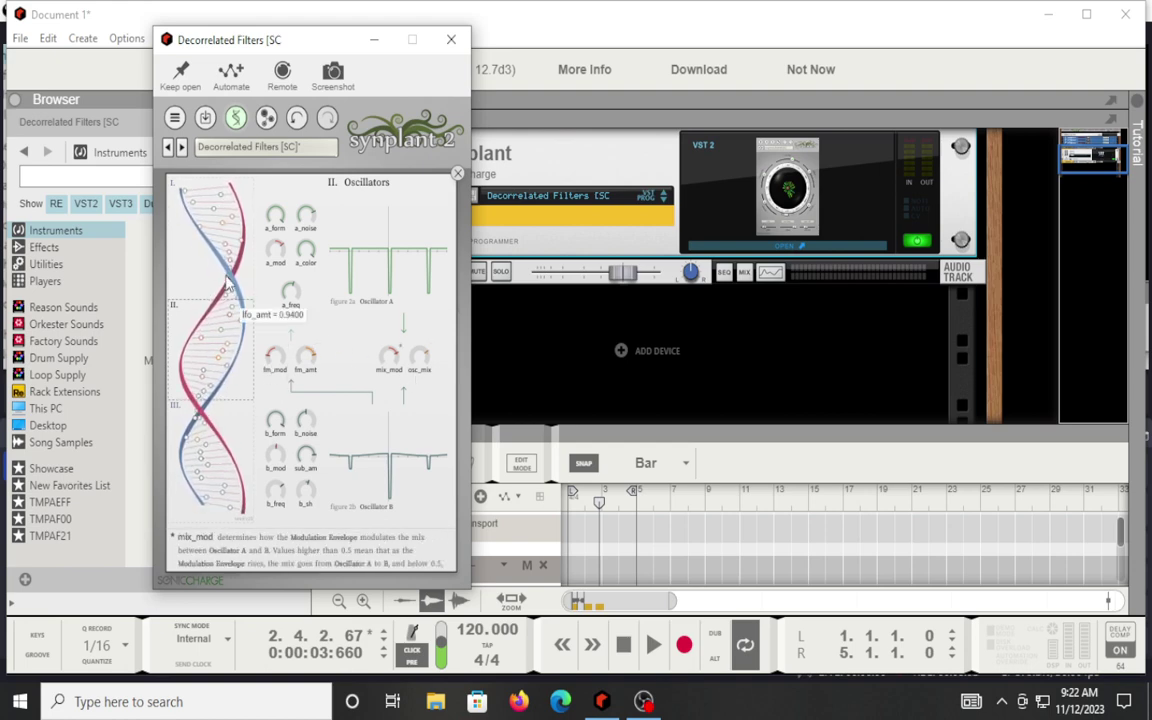
{"action": "scroll", "coordinate": [270, 345], "scroll_direction": "up", "scroll_amount": 1}
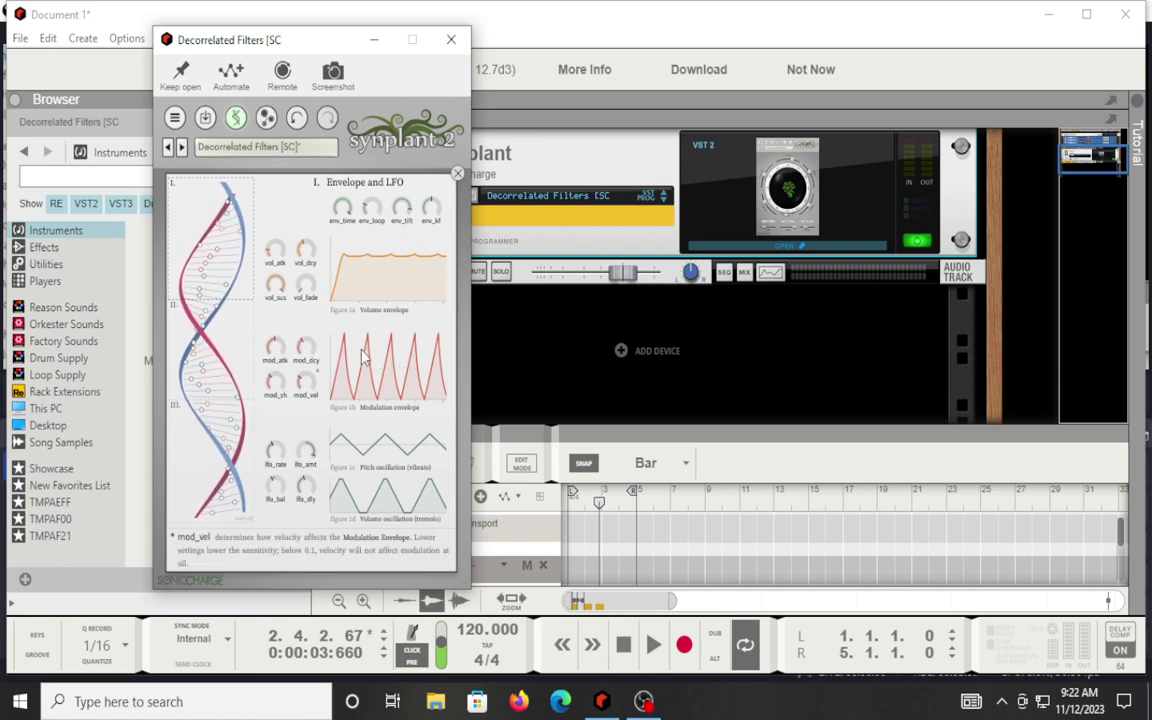
{"action": "scroll", "coordinate": [404, 368], "scroll_direction": "down", "scroll_amount": 1}
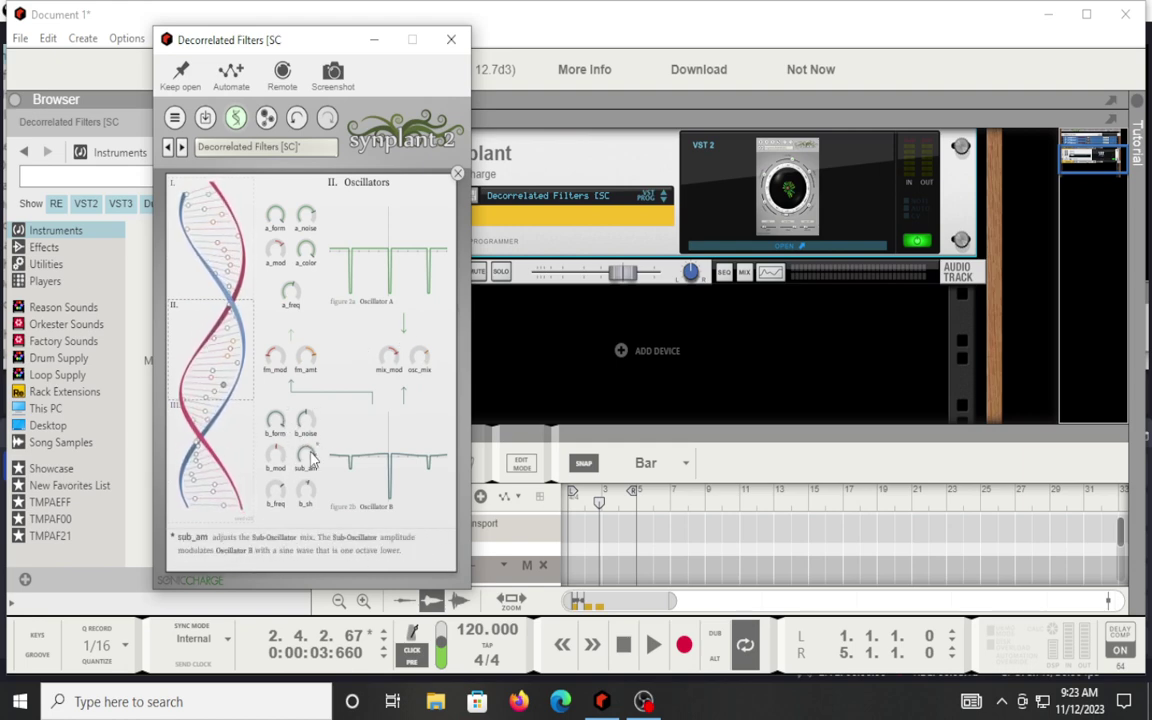
Reshape oscillator B's waveform toward a sine and review its noise, pitch modulation and sample-and-hold parameters.
{"action": "left_click_drag", "start_coordinate": [290, 425], "coordinate": [296, 452]}
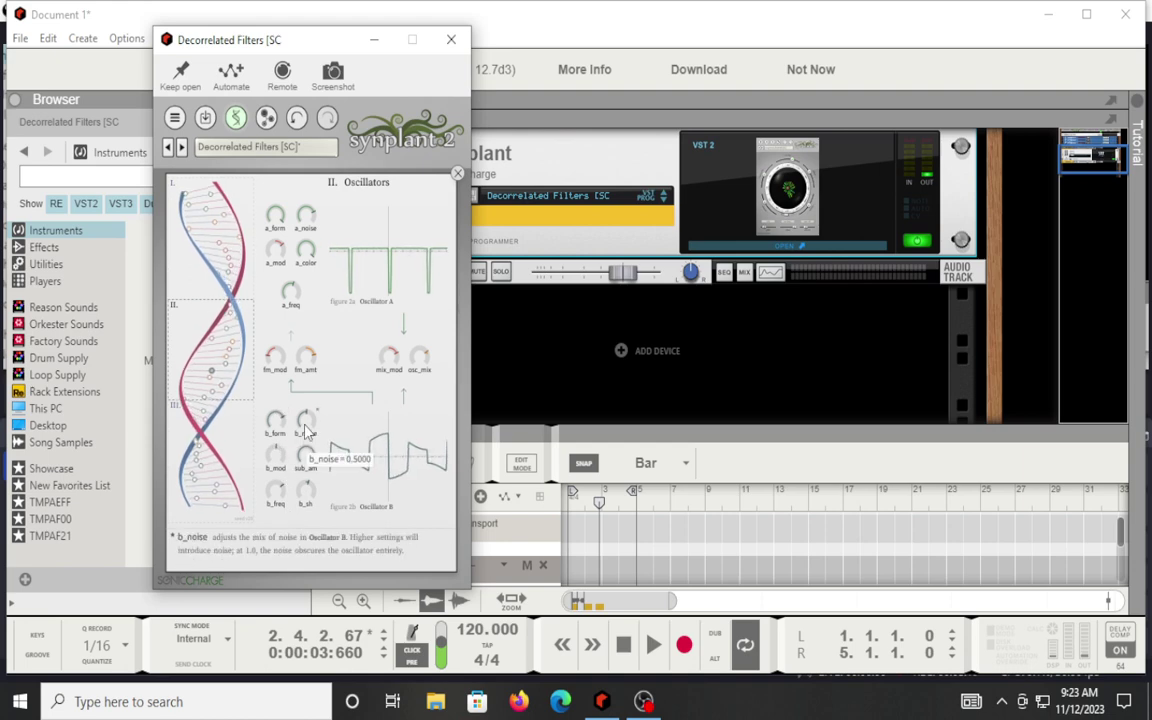
{"action": "mouse_move", "coordinate": [308, 470]}
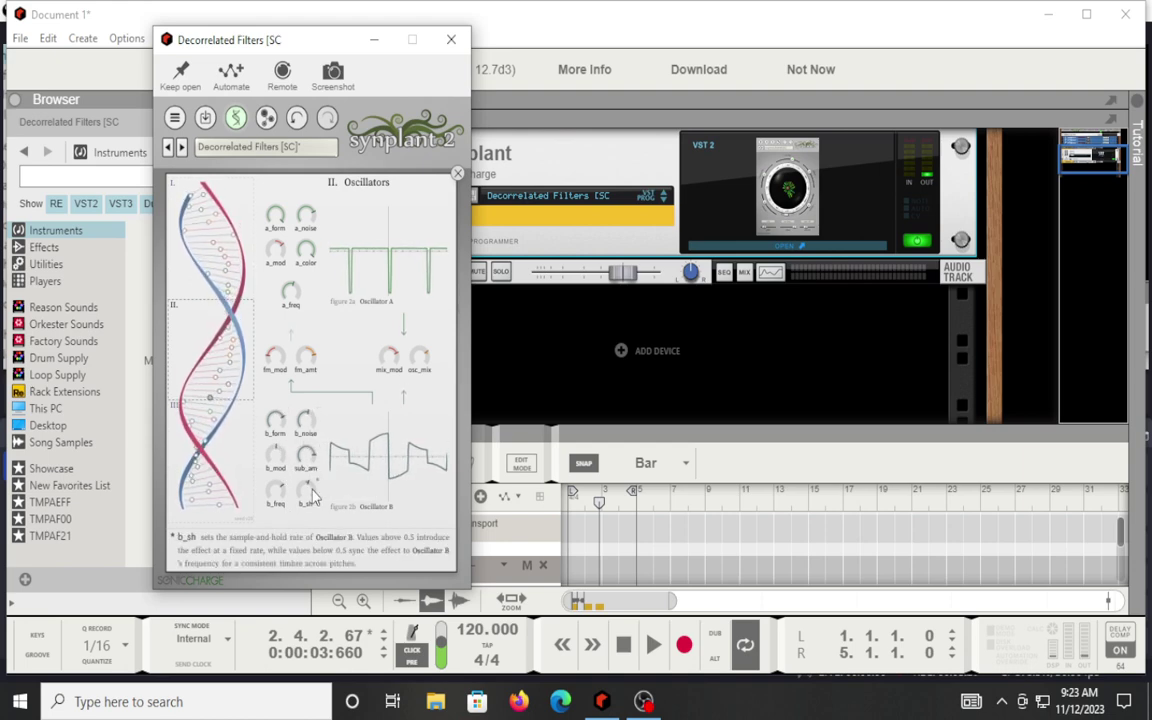
{"action": "mouse_move", "coordinate": [281, 503]}
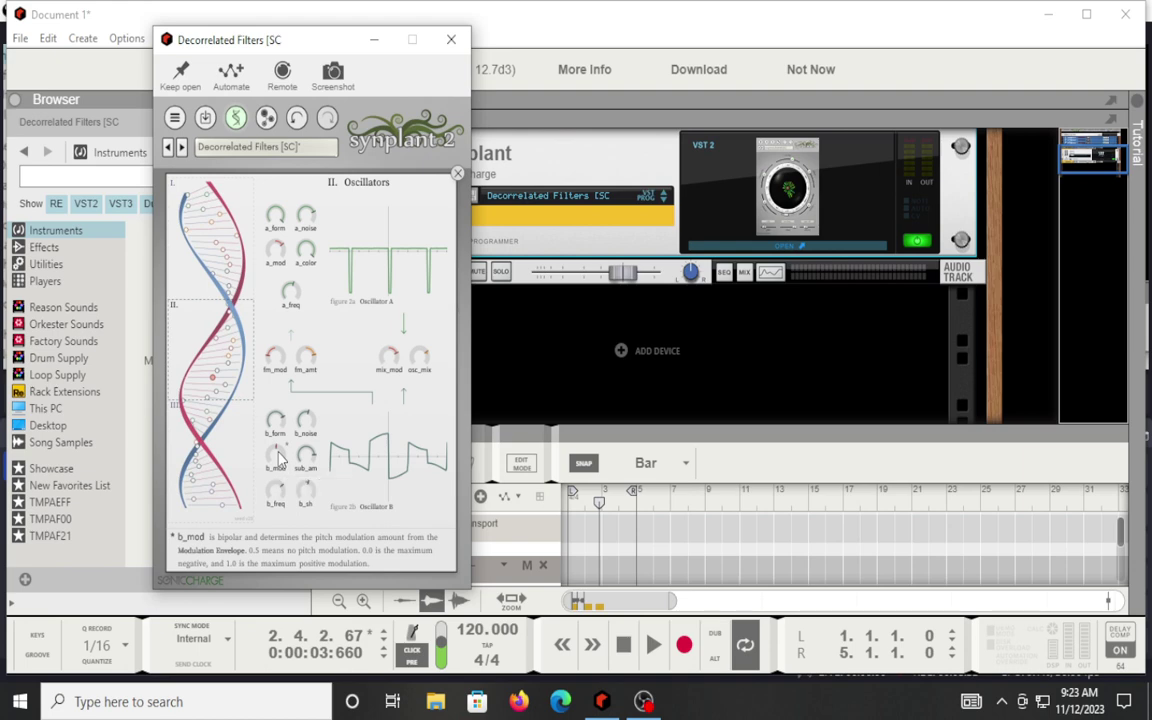
{"action": "mouse_move", "coordinate": [278, 256]}
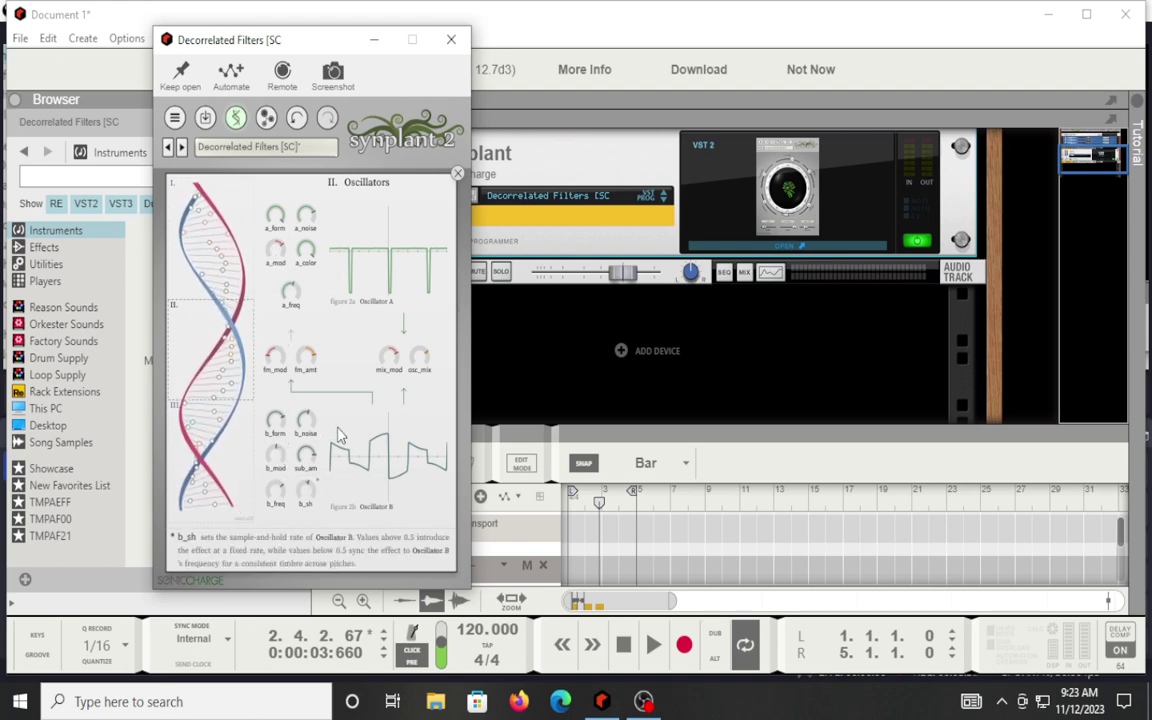
{"action": "left_click_drag", "start_coordinate": [275, 418], "coordinate": [298, 545]}
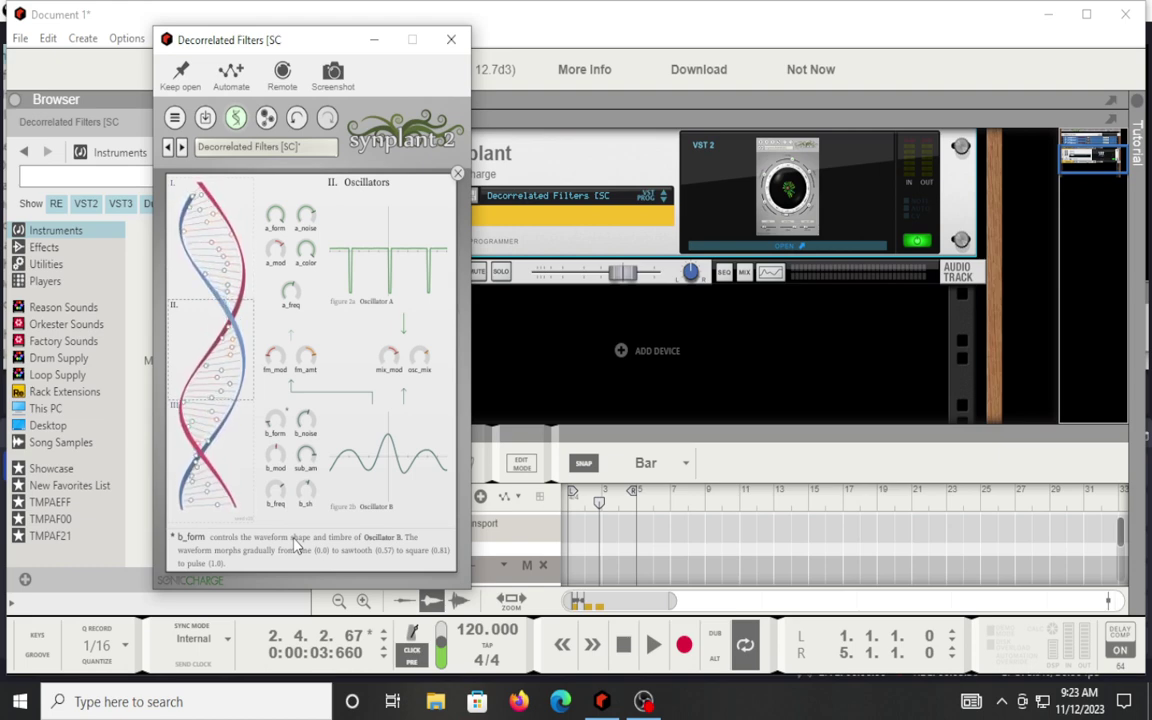
Open the filter and effects section, morph the filter type and raise the filter cutoff frequency.
{"action": "left_click", "coordinate": [204, 455]}
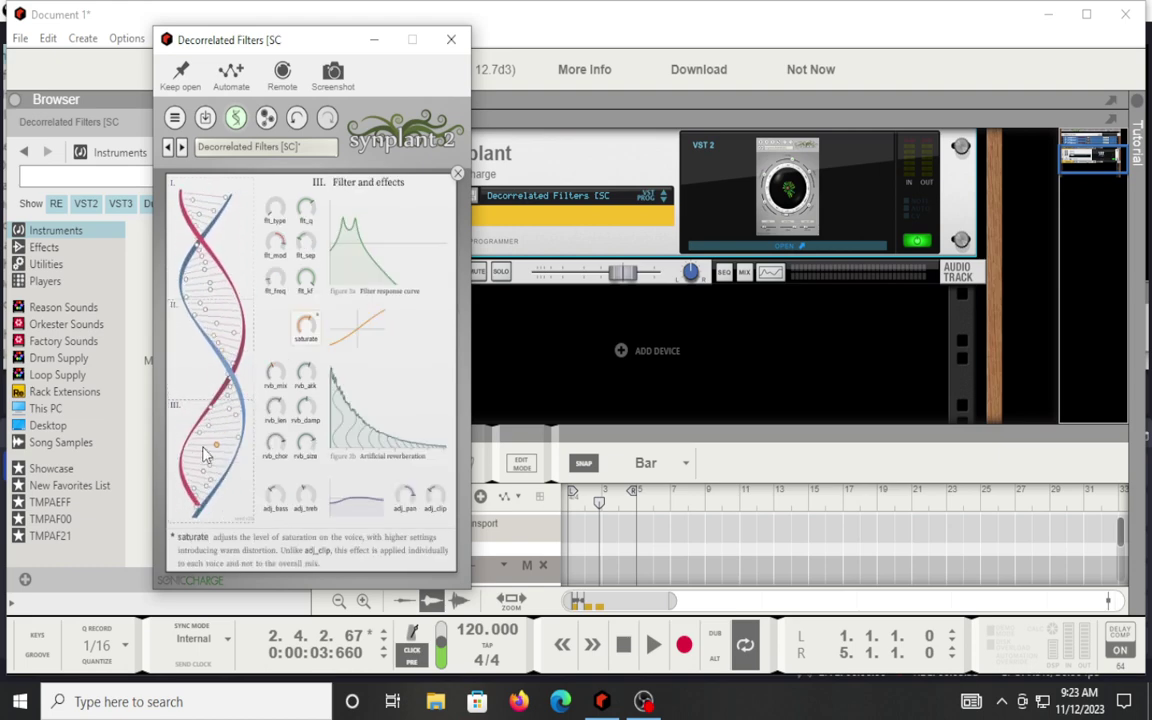
{"action": "mouse_move", "coordinate": [212, 449]}
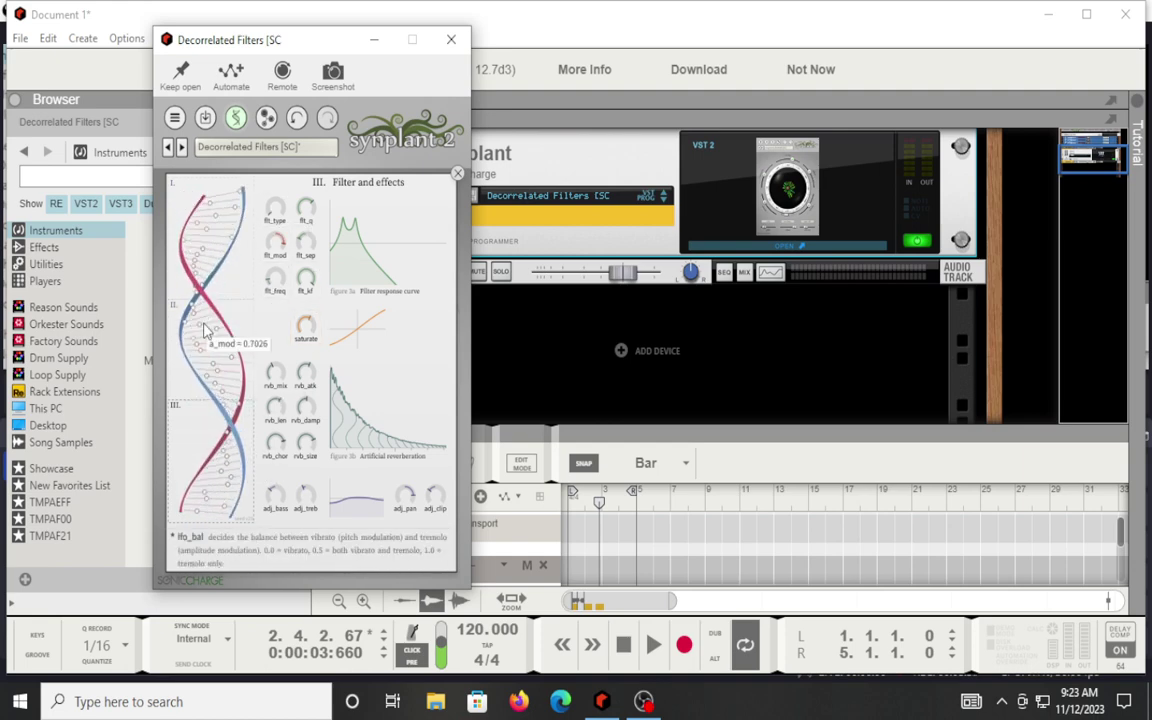
{"action": "mouse_move", "coordinate": [197, 490]}
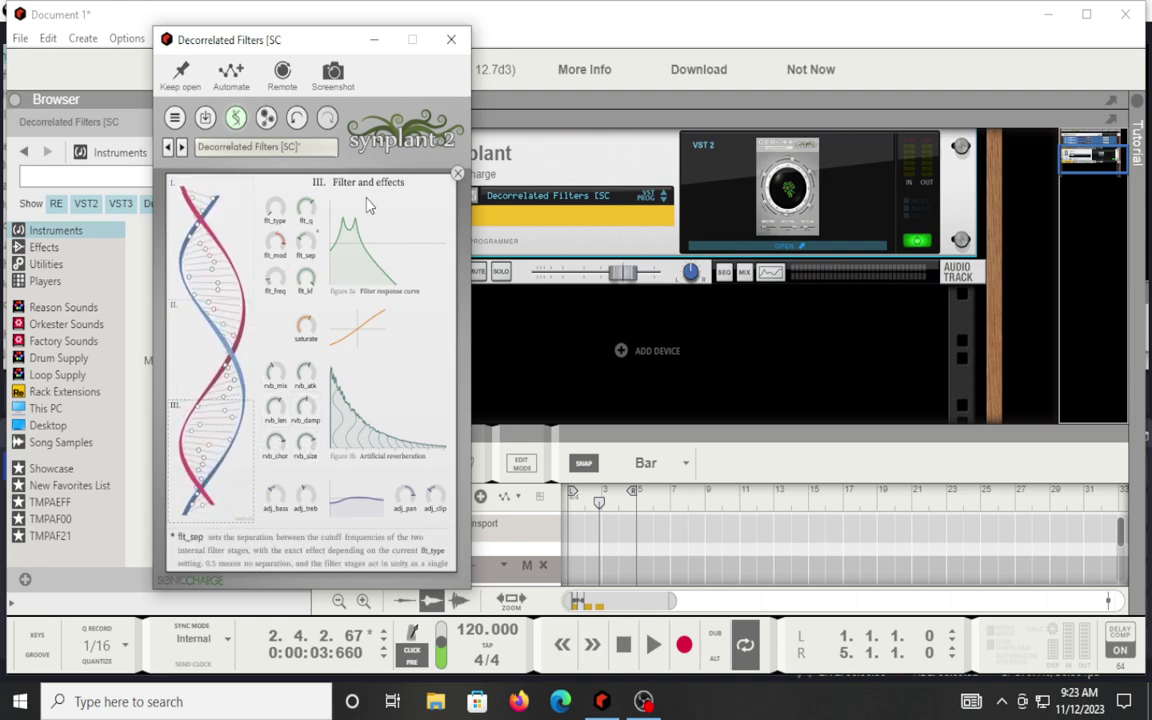
{"action": "mouse_move", "coordinate": [275, 208]}
{"action": "left_mouse_down"}
{"action": "mouse_move", "coordinate": [296, 137]}
{"action": "mouse_move", "coordinate": [270, 107]}
{"action": "mouse_move", "coordinate": [285, 186]}
{"action": "mouse_move", "coordinate": [285, 150]}
{"action": "left_mouse_up"}
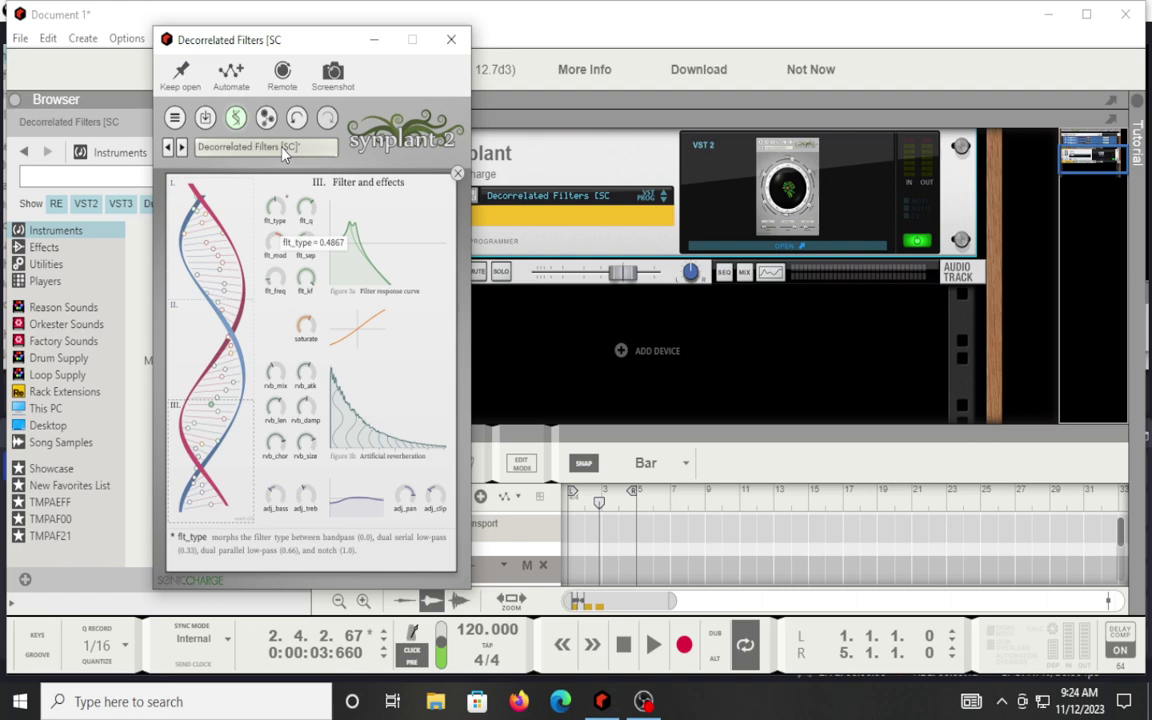
{"action": "left_click_drag", "start_coordinate": [285, 150], "coordinate": [267, 330]}
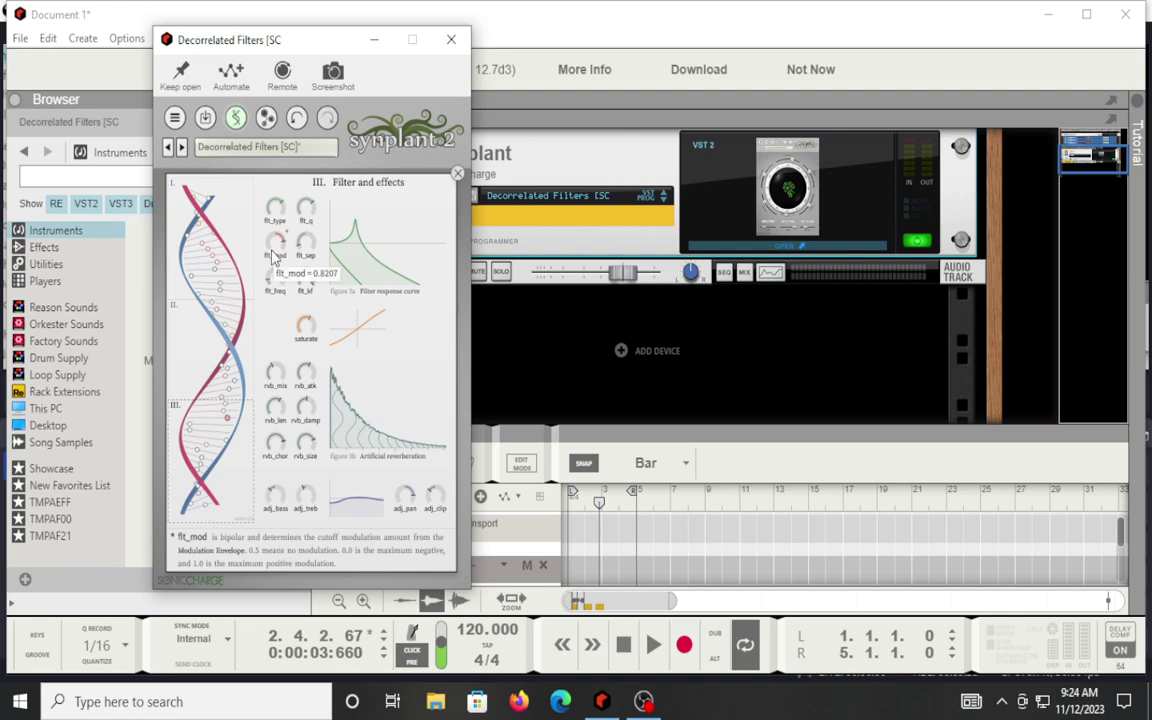
{"action": "left_click_drag", "start_coordinate": [275, 277], "coordinate": [258, 200]}
Read the descriptions of the reverb chorus, damping and length parameters.
{"action": "mouse_move", "coordinate": [305, 283]}
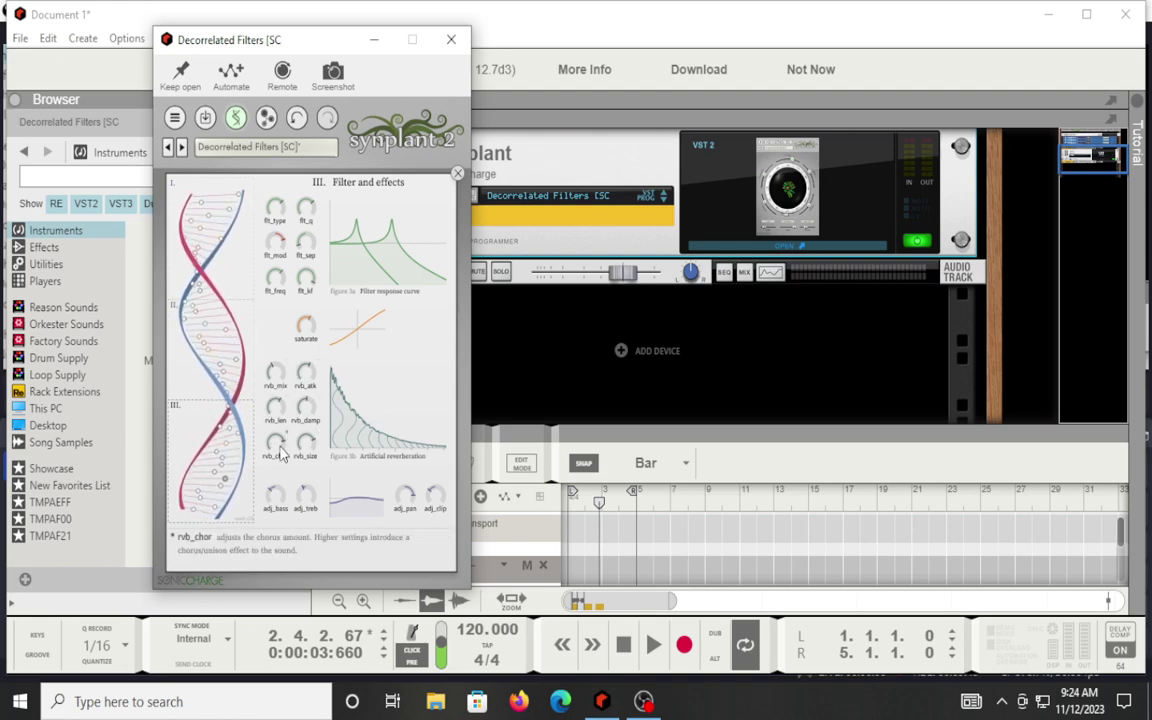
{"action": "mouse_move", "coordinate": [281, 455]}
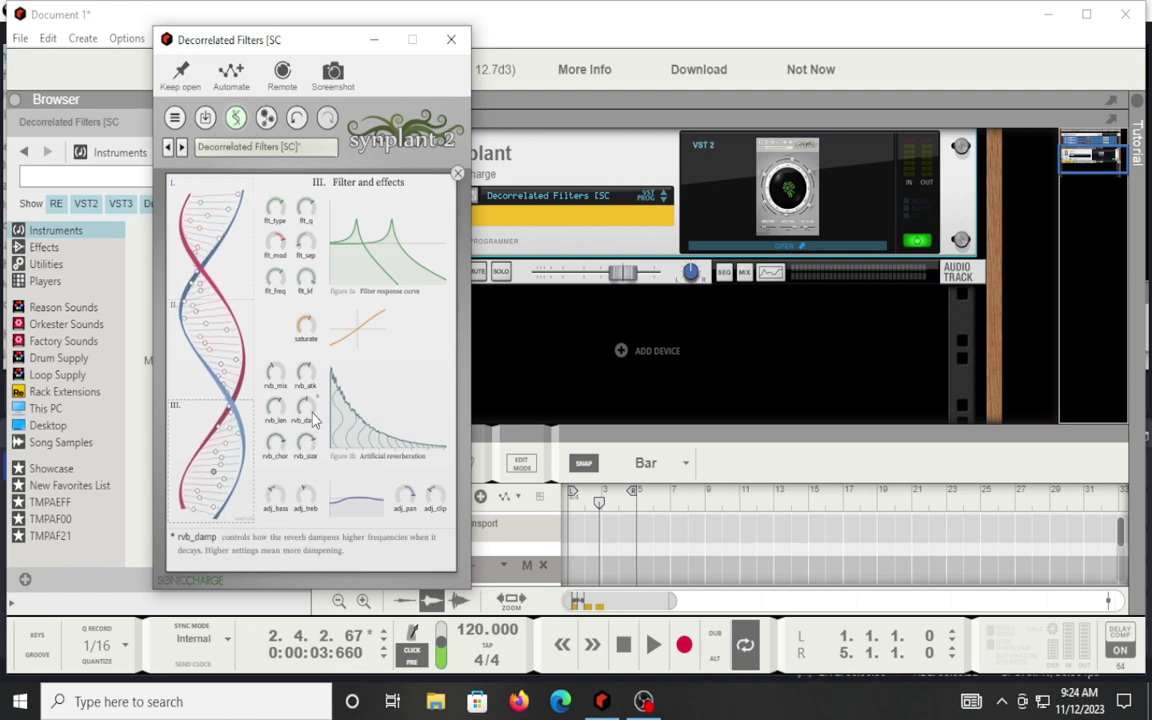
{"action": "mouse_move", "coordinate": [281, 417]}
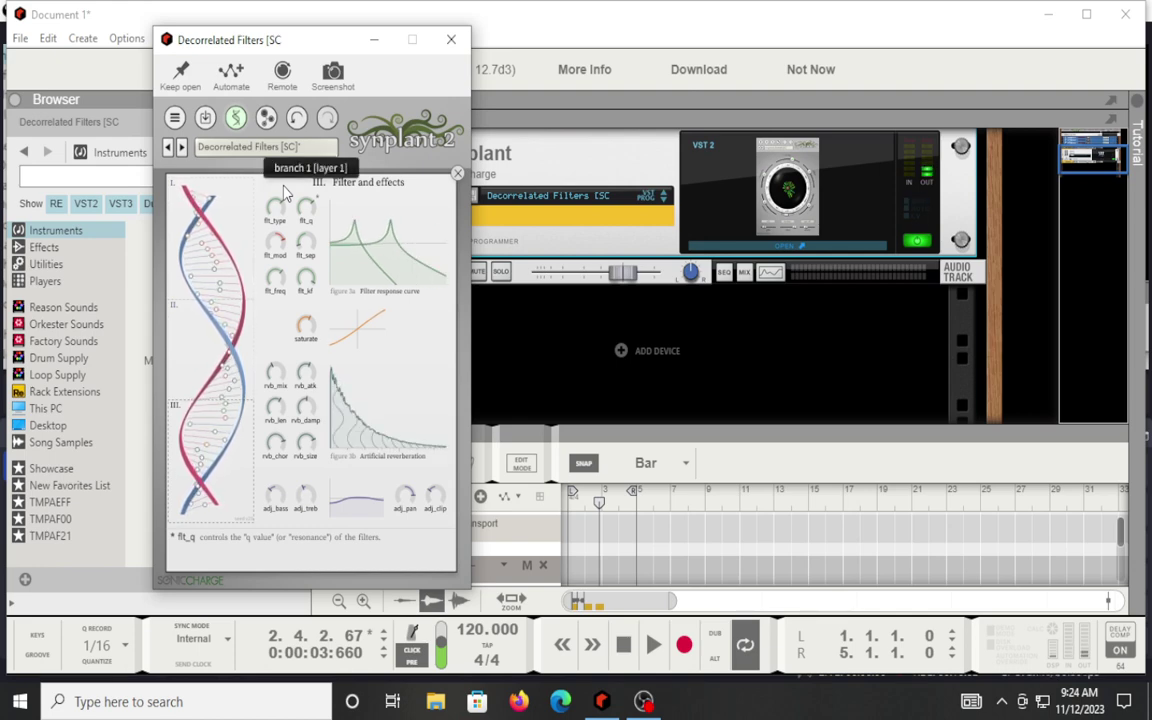
Open the sample-based patch generator, play the "Smackin my lips" sample and start generating patches from it.
{"action": "left_click", "coordinate": [267, 118]}
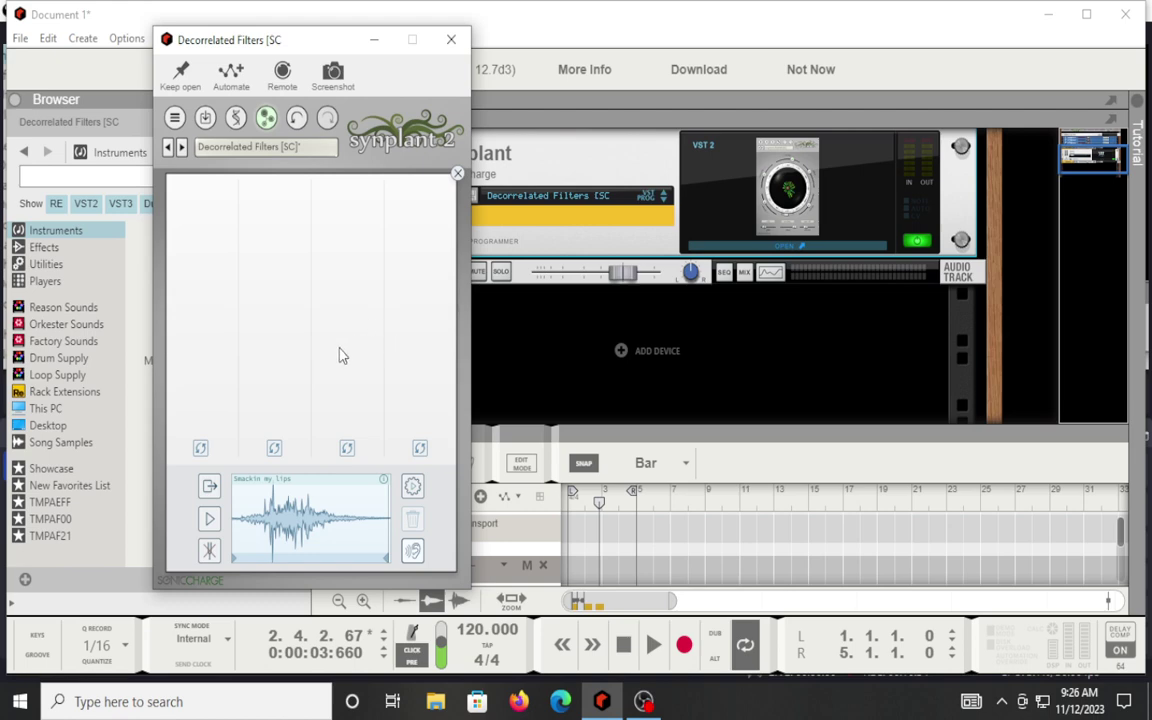
{"action": "left_click", "coordinate": [208, 520]}
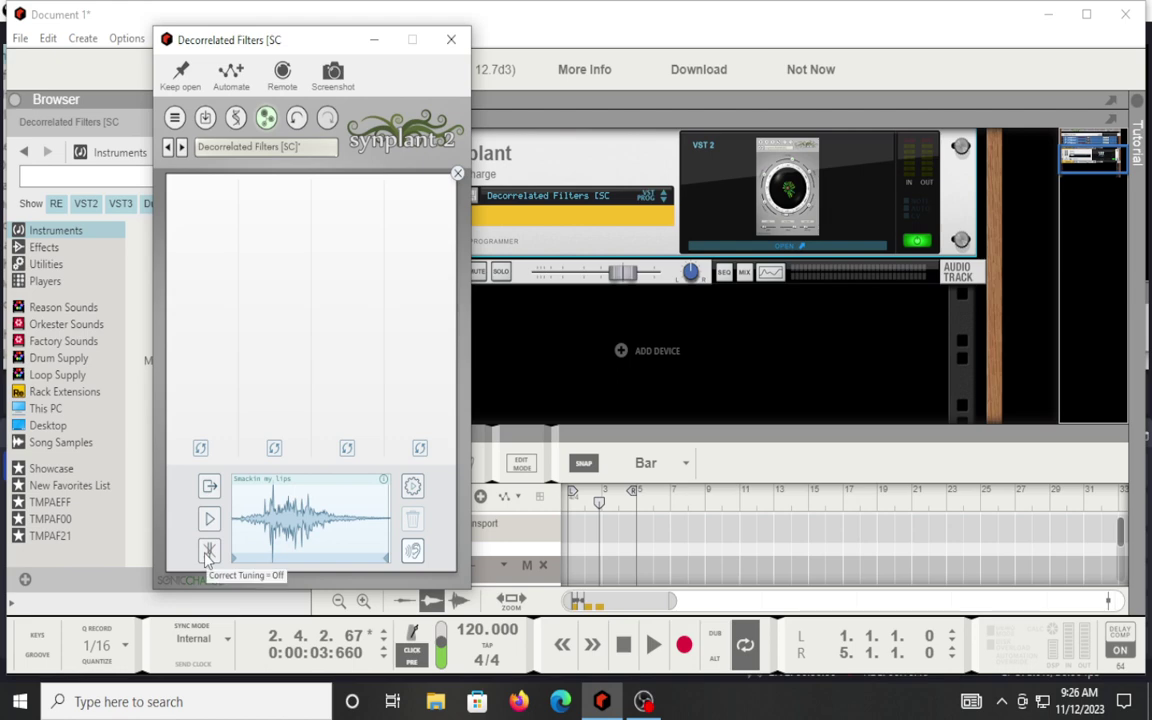
{"action": "left_click", "coordinate": [413, 490]}
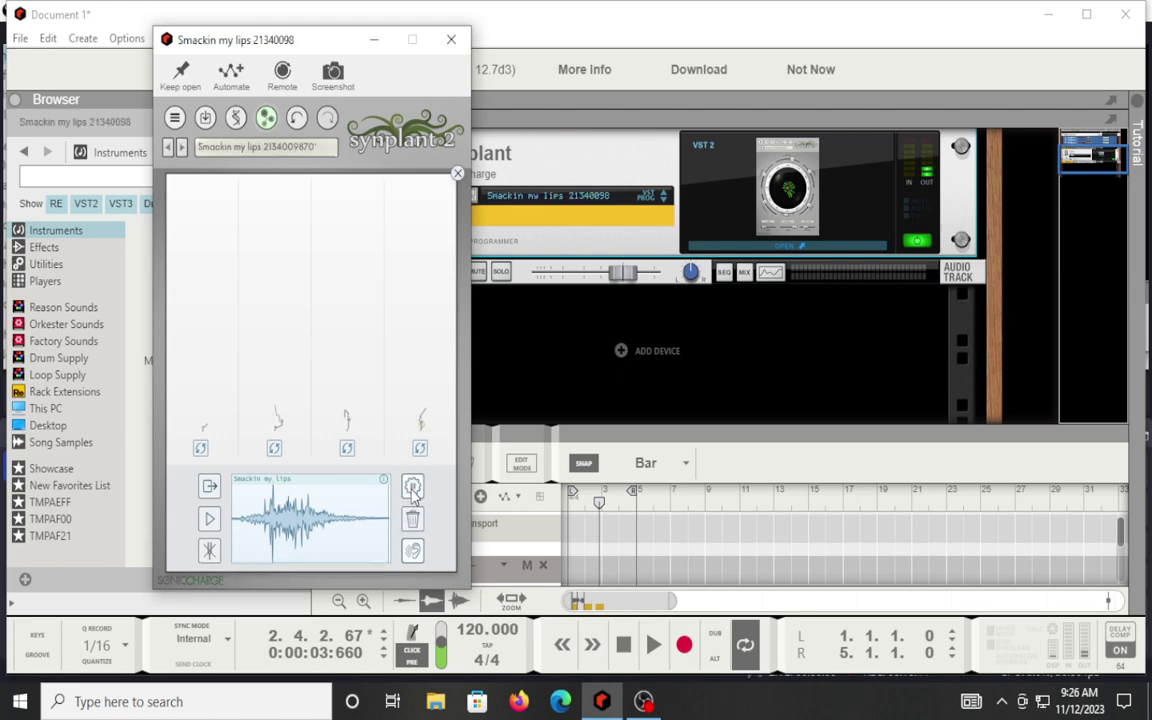
Audition the generated patches along the strands, from the first strand's lowest node up to the second strand's topmost node.
{"action": "left_click_drag", "start_coordinate": [340, 388], "coordinate": [229, 346]}
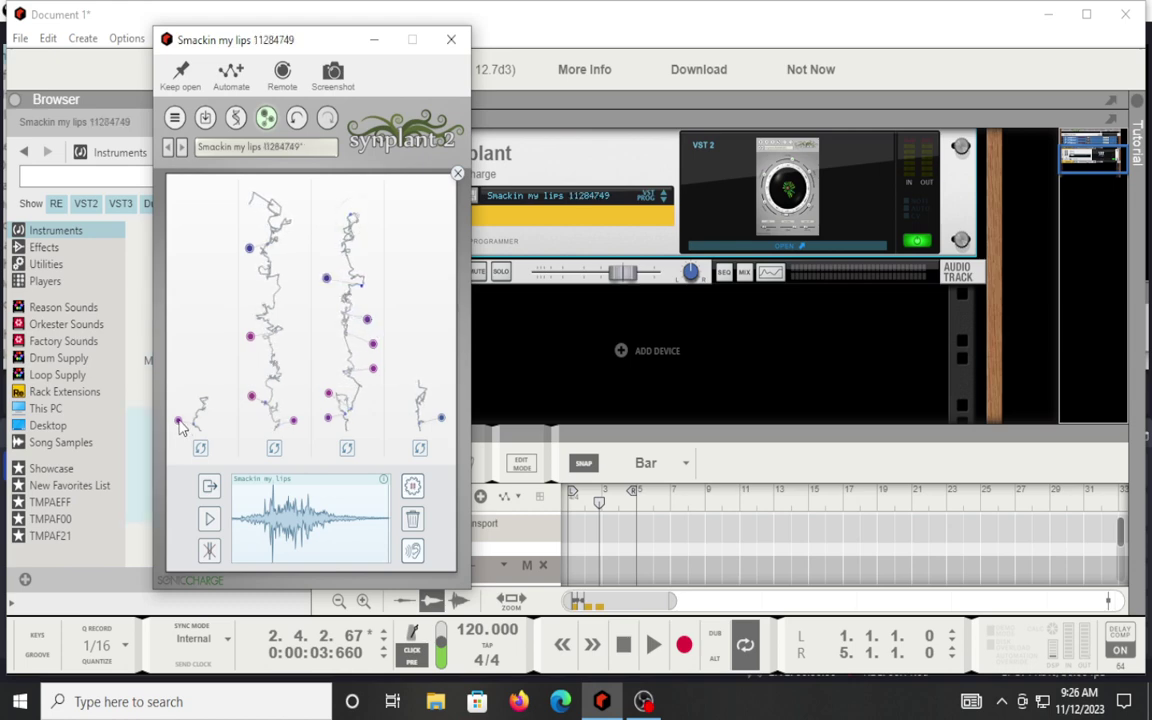
{"action": "left_click_drag", "start_coordinate": [181, 425], "coordinate": [228, 270]}
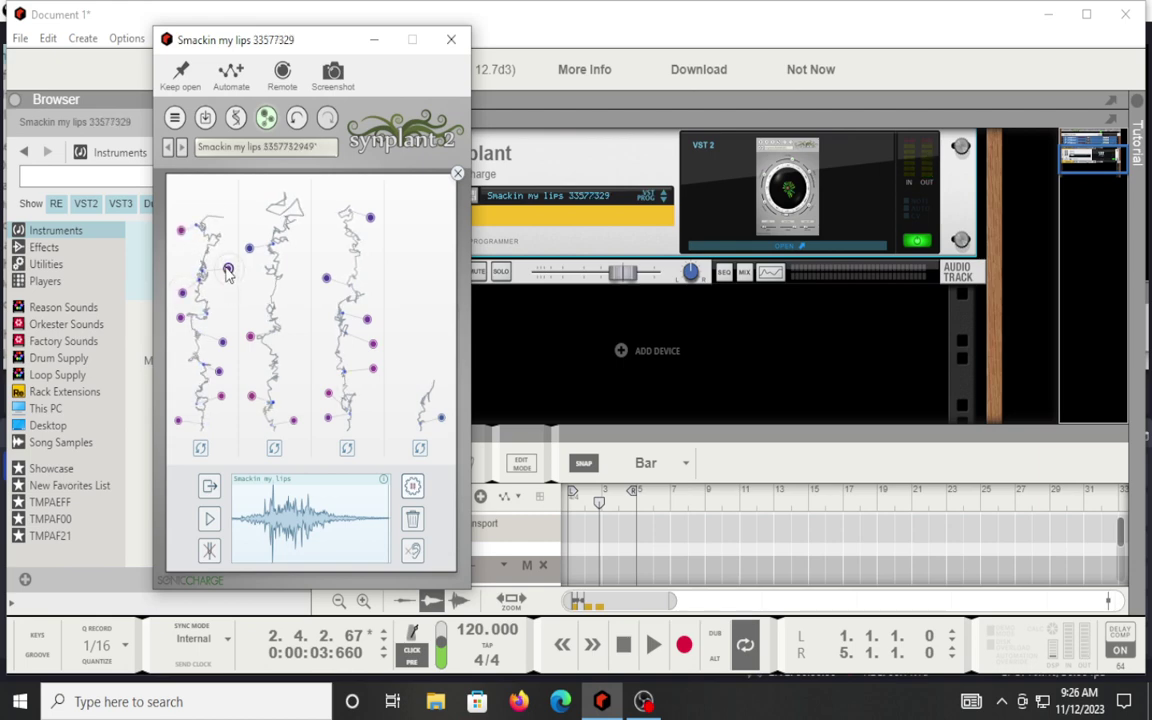
{"action": "left_click_drag", "start_coordinate": [182, 235], "coordinate": [274, 194]}
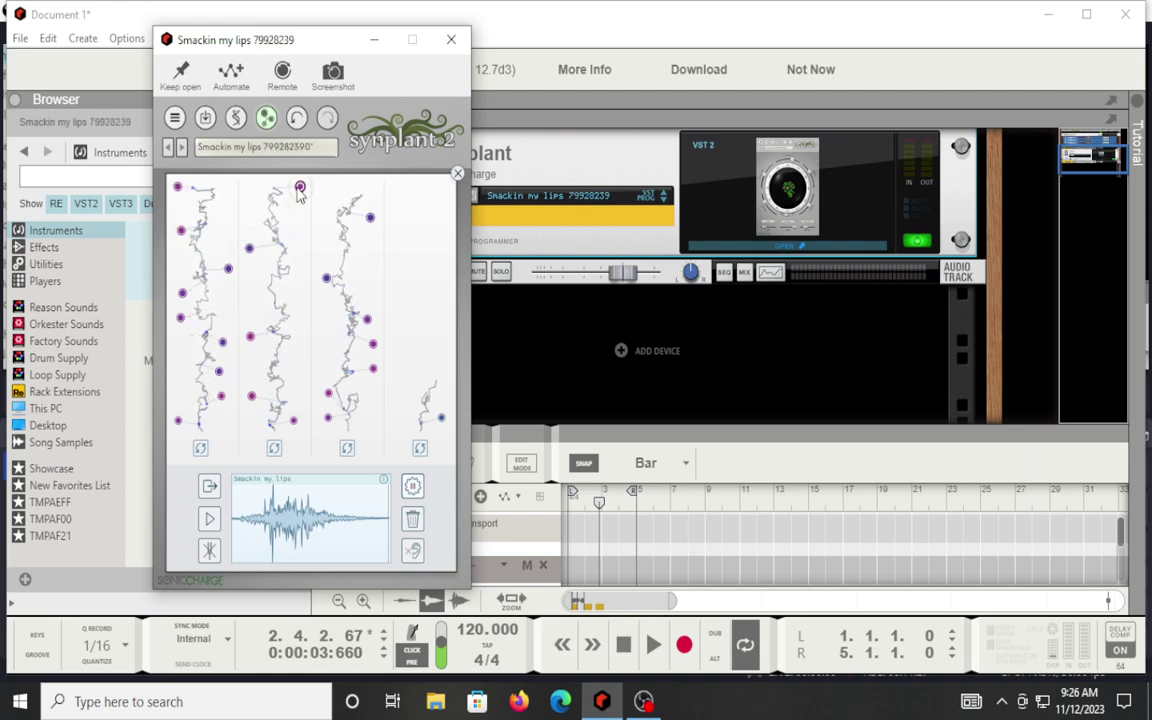
Audition the generated patches on the second strand's three lowest nodes.
{"action": "left_click", "coordinate": [255, 341]}
{"action": "left_click", "coordinate": [254, 401]}
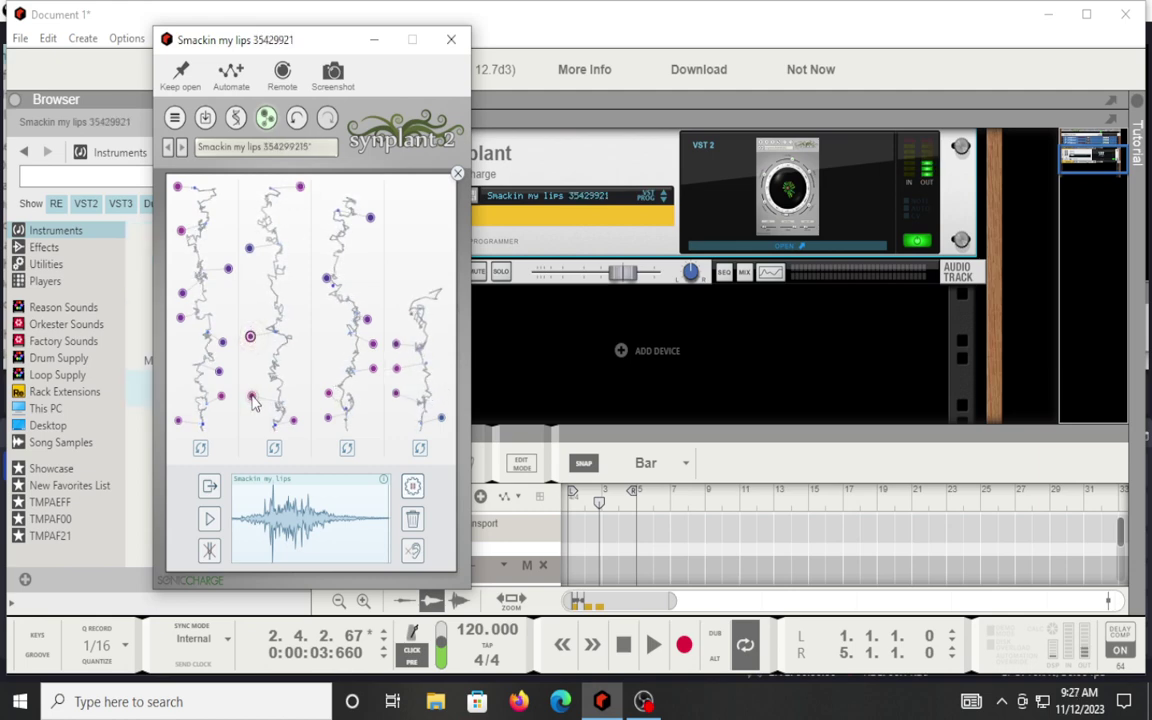
{"action": "left_click", "coordinate": [280, 430]}
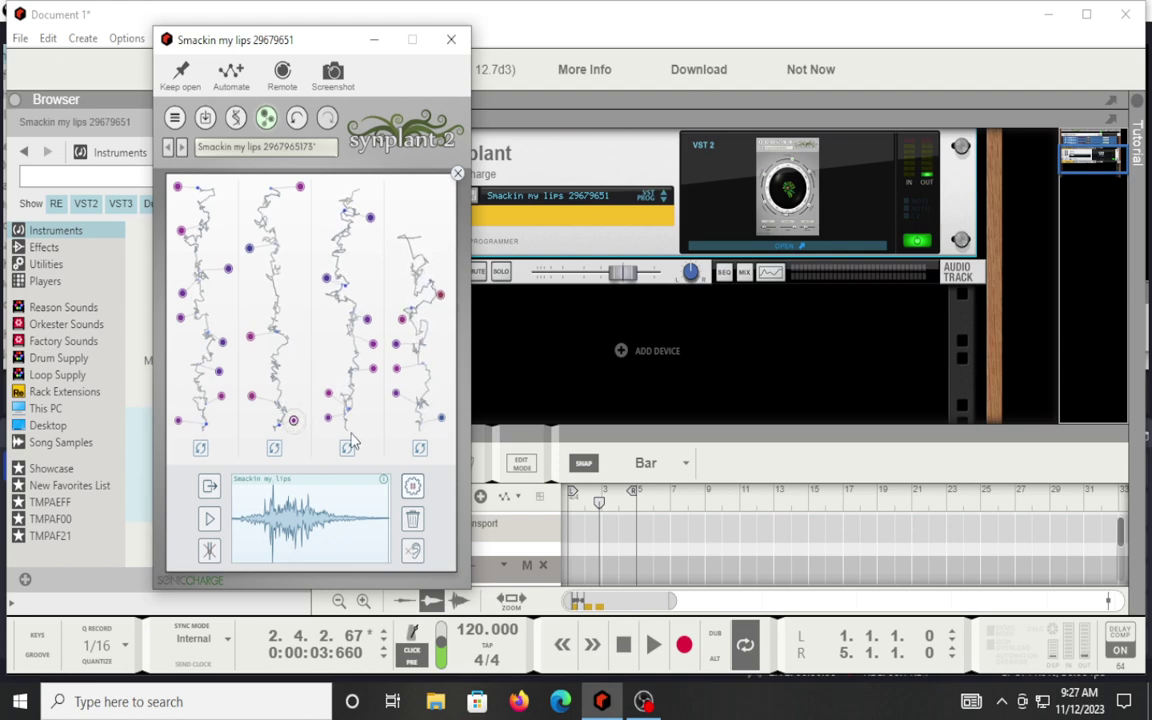
Audition the third strand's generated patches up to its topmost node, and replay several nodes on the way back down.
{"action": "left_click", "coordinate": [404, 228]}
{"action": "left_click", "coordinate": [330, 393]}
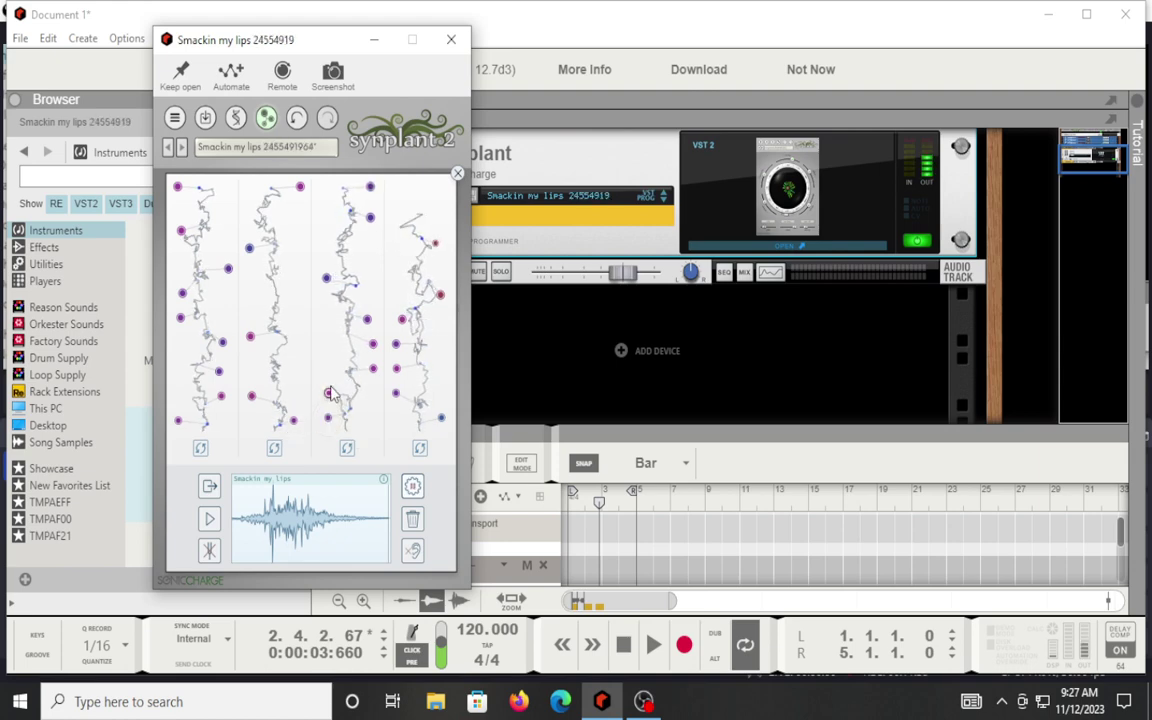
{"action": "left_click", "coordinate": [372, 344]}
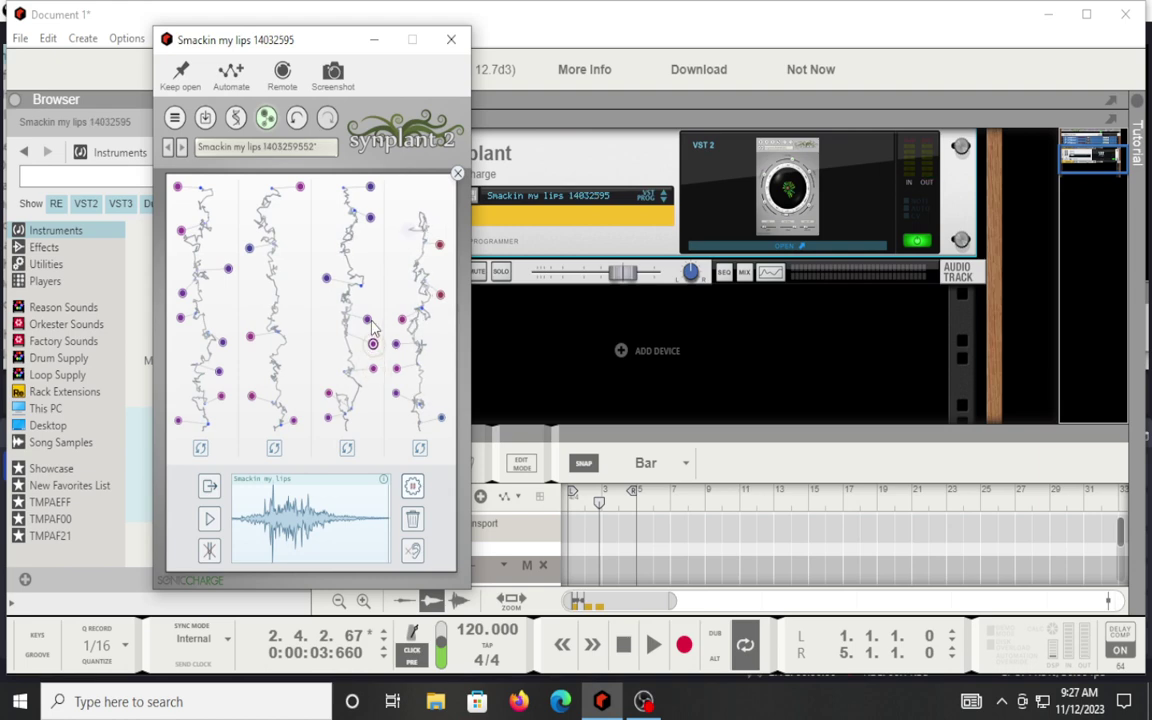
{"action": "left_click", "coordinate": [326, 278]}
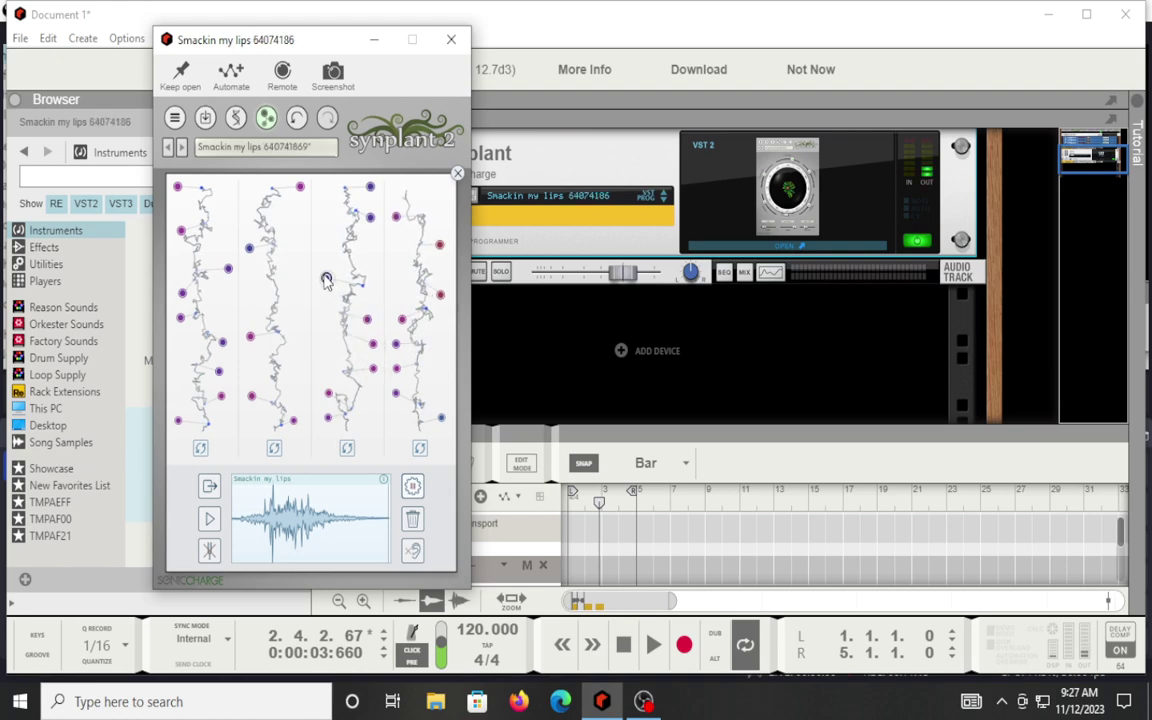
{"action": "left_click", "coordinate": [370, 216]}
{"action": "left_click", "coordinate": [370, 187]}
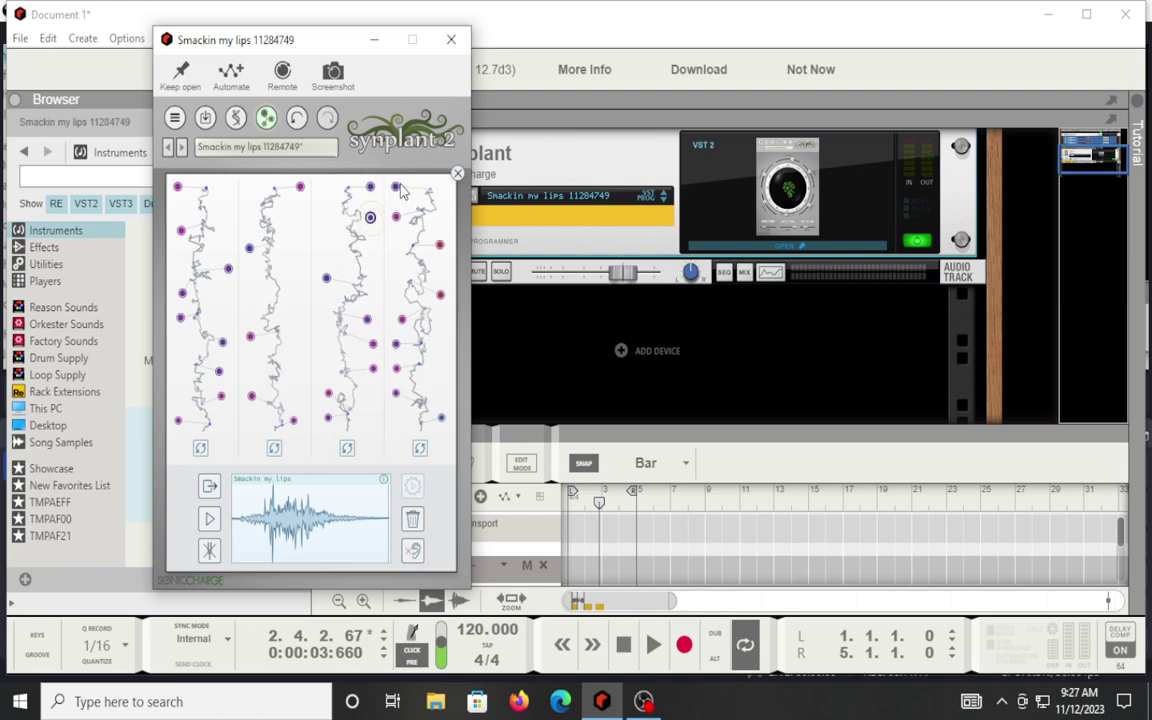
{"action": "left_click", "coordinate": [370, 218]}
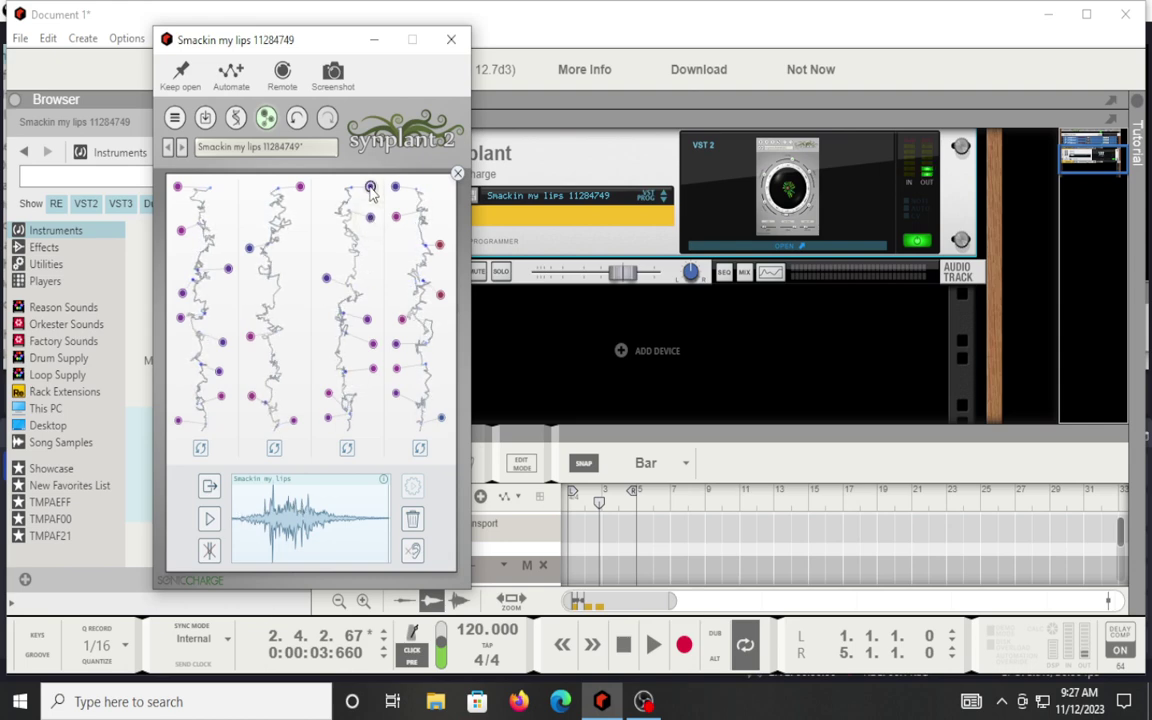
{"action": "left_click_drag", "start_coordinate": [326, 277], "coordinate": [366, 322]}
{"action": "left_click", "coordinate": [372, 343]}
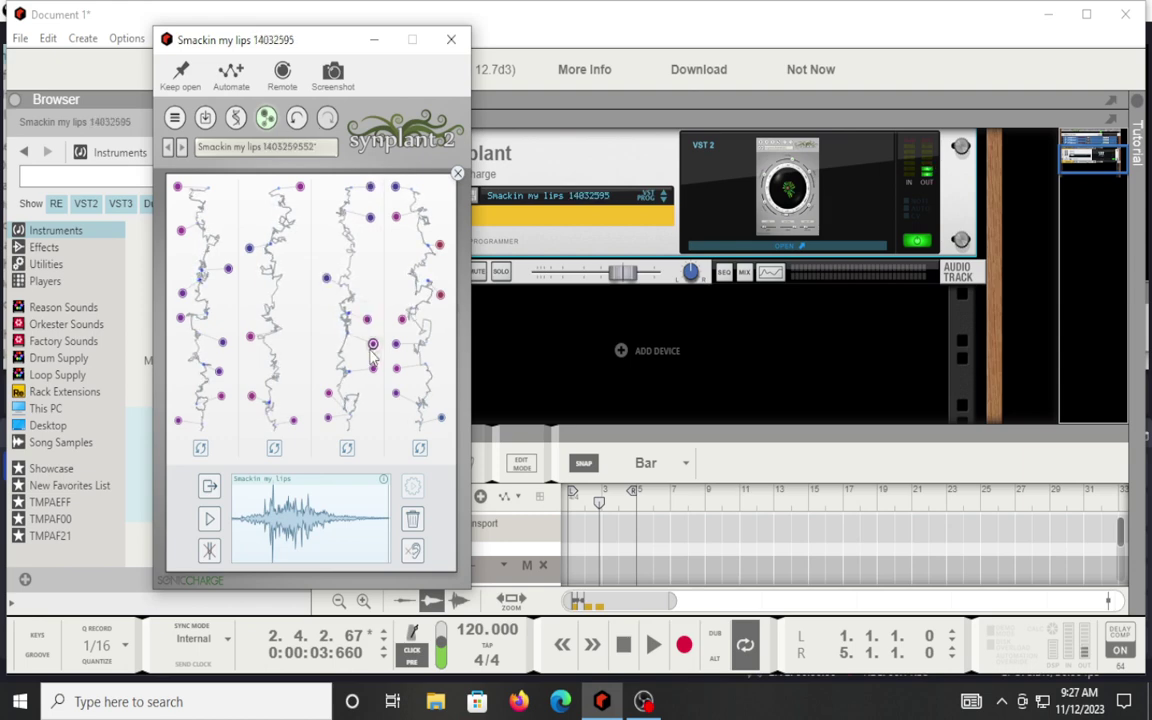
Audition the fourth strand's generated patches, finishing on its lowest node.
{"action": "left_click_drag", "start_coordinate": [439, 244], "coordinate": [437, 262]}
{"action": "left_click", "coordinate": [440, 294]}
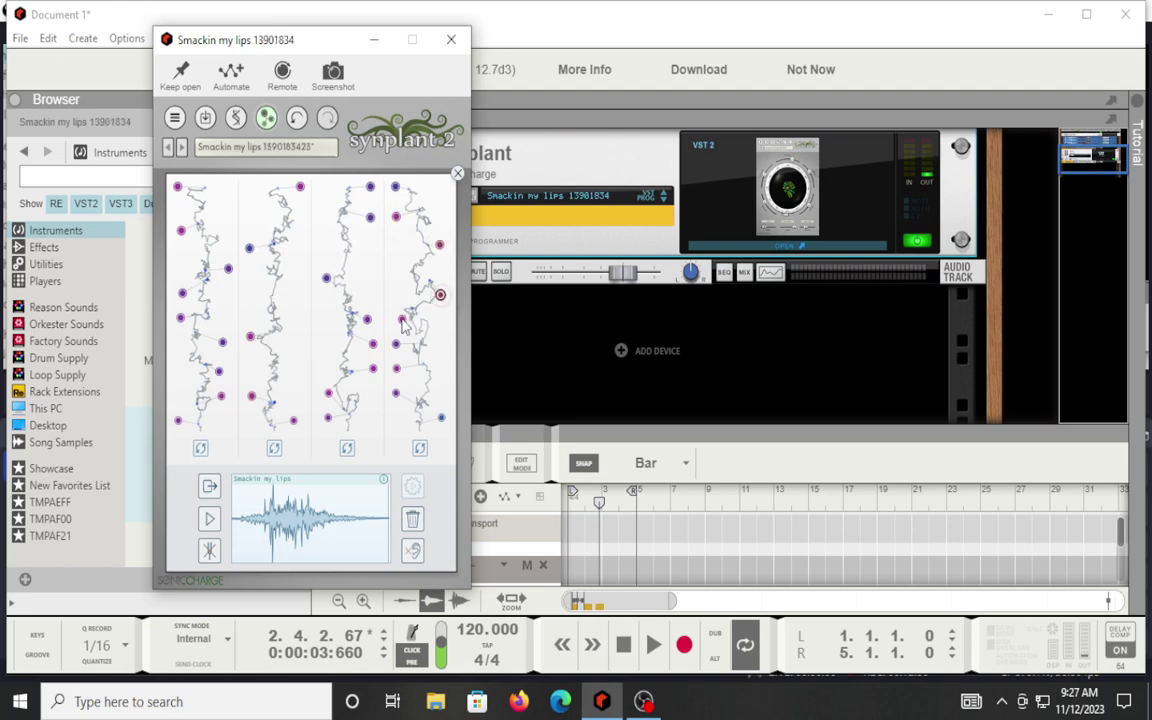
{"action": "left_click", "coordinate": [441, 418]}
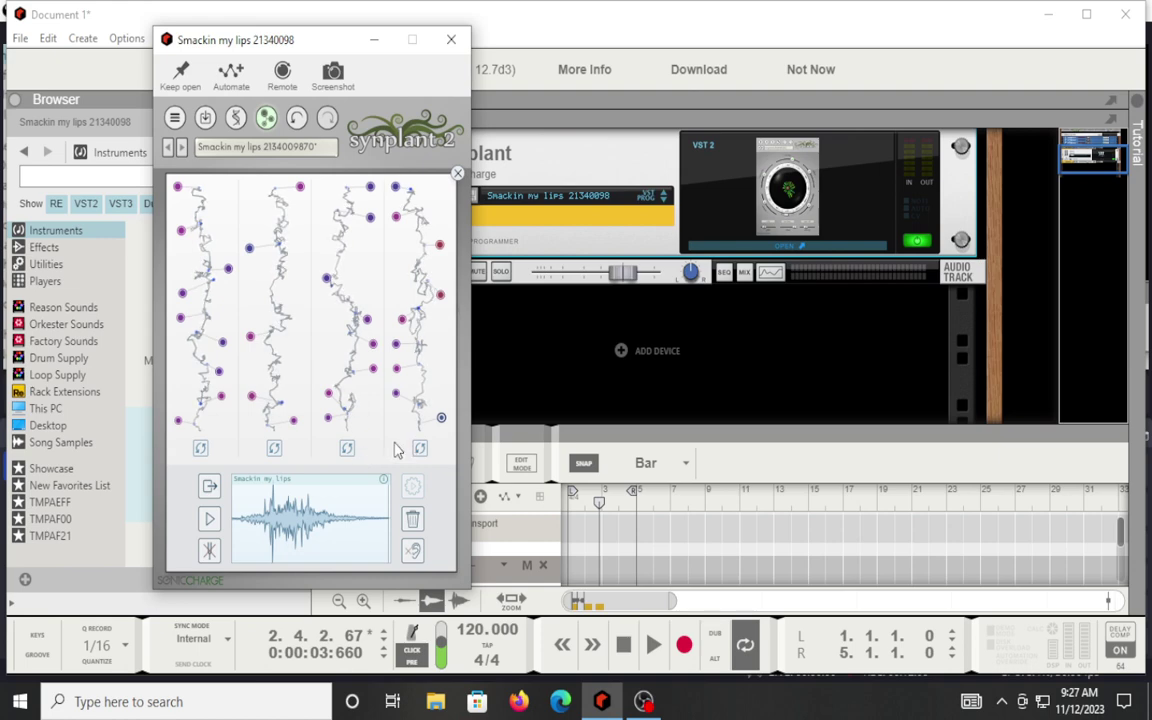
Inspect the generated patch's filter and effects settings in the DNA editor, and return to the patch generator.
{"action": "left_click", "coordinate": [237, 121]}
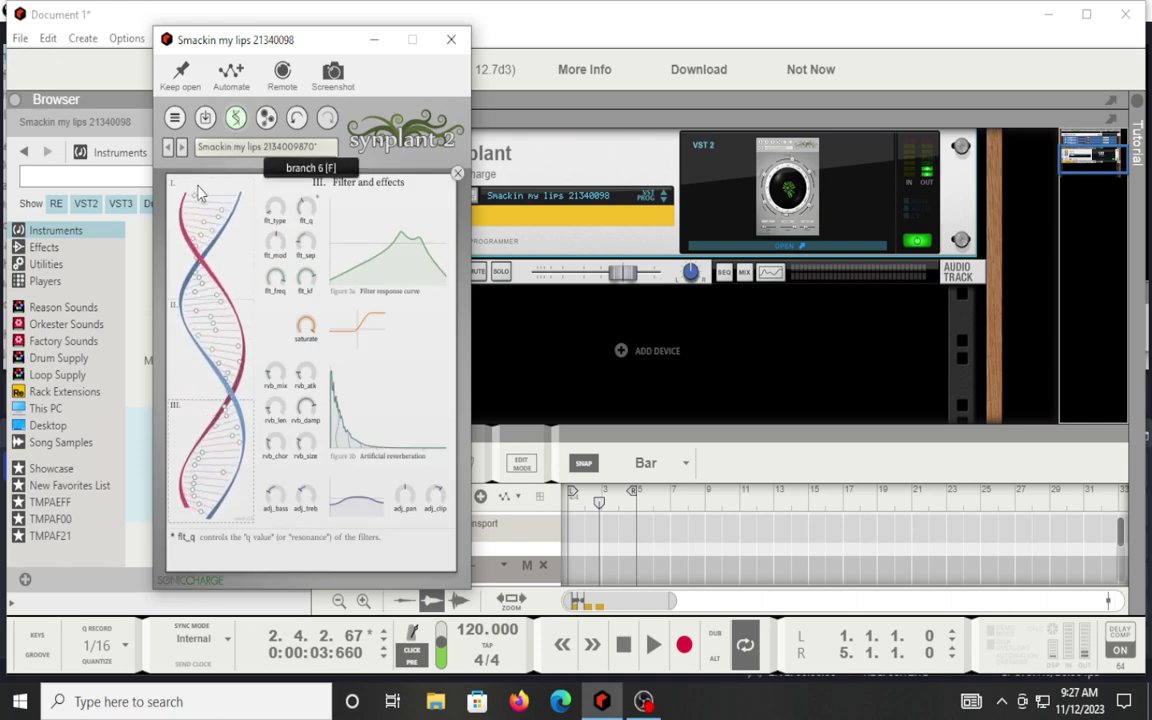
{"action": "mouse_move", "coordinate": [268, 244]}
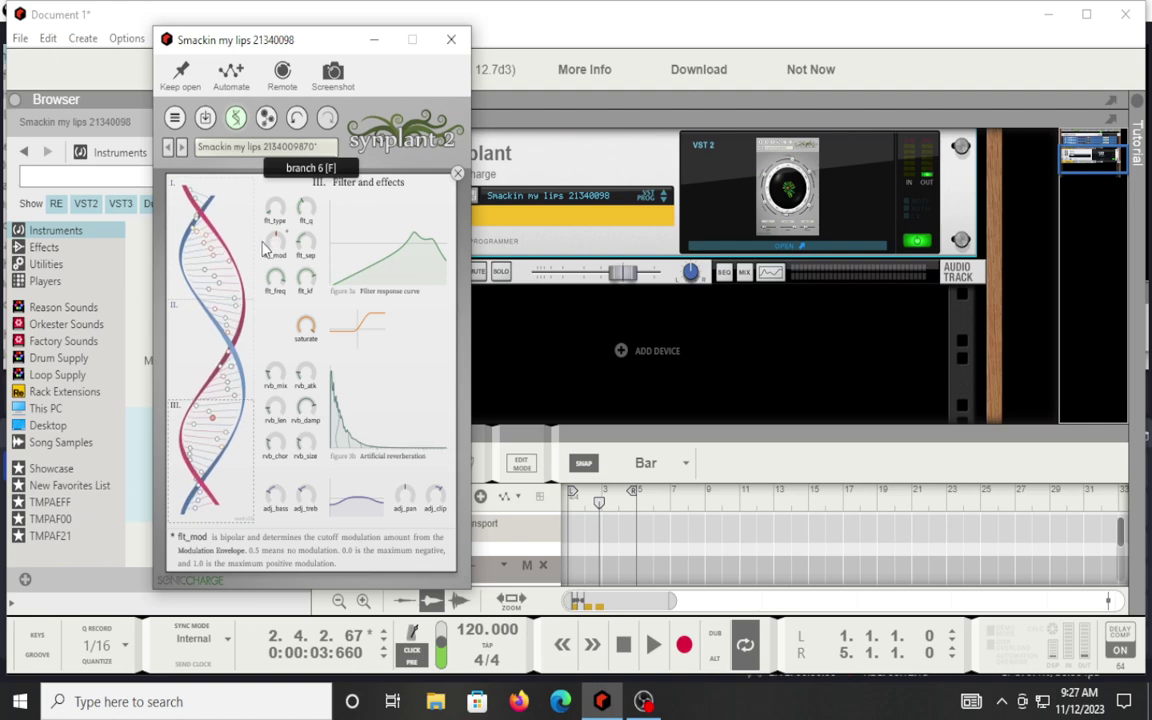
{"action": "left_click", "coordinate": [265, 119]}
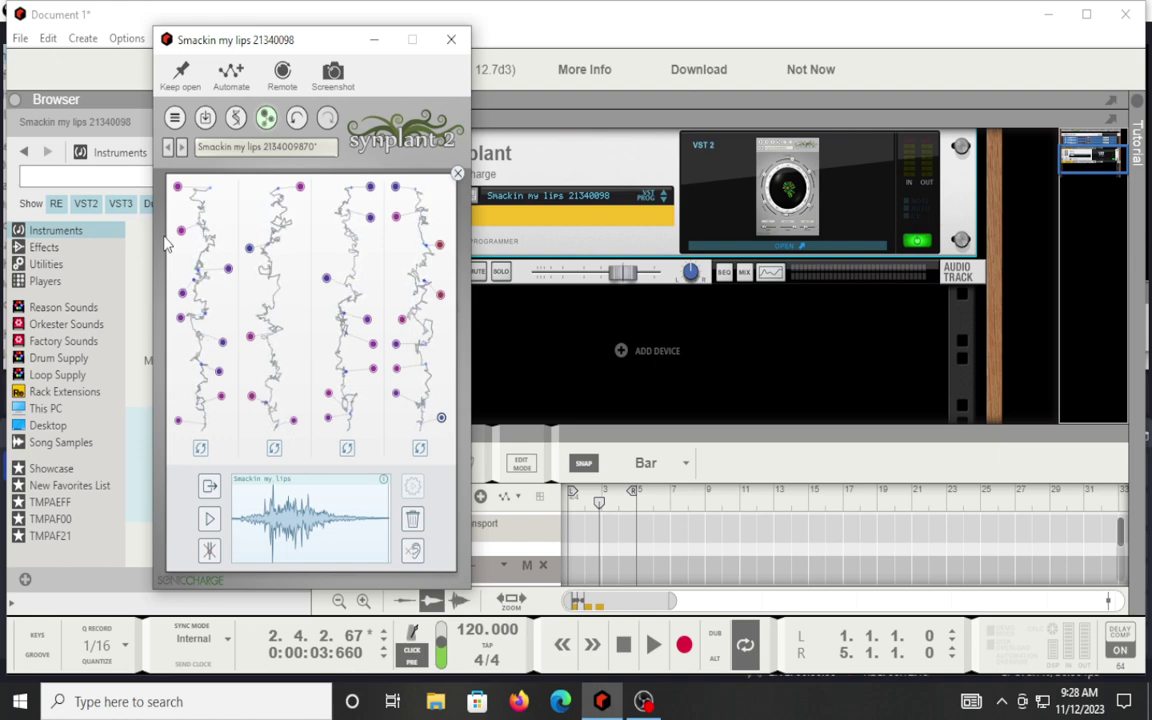
Regenerate the patches on the first and second strands from the "Smackin my lips" sample.
{"action": "left_click", "coordinate": [228, 274]}
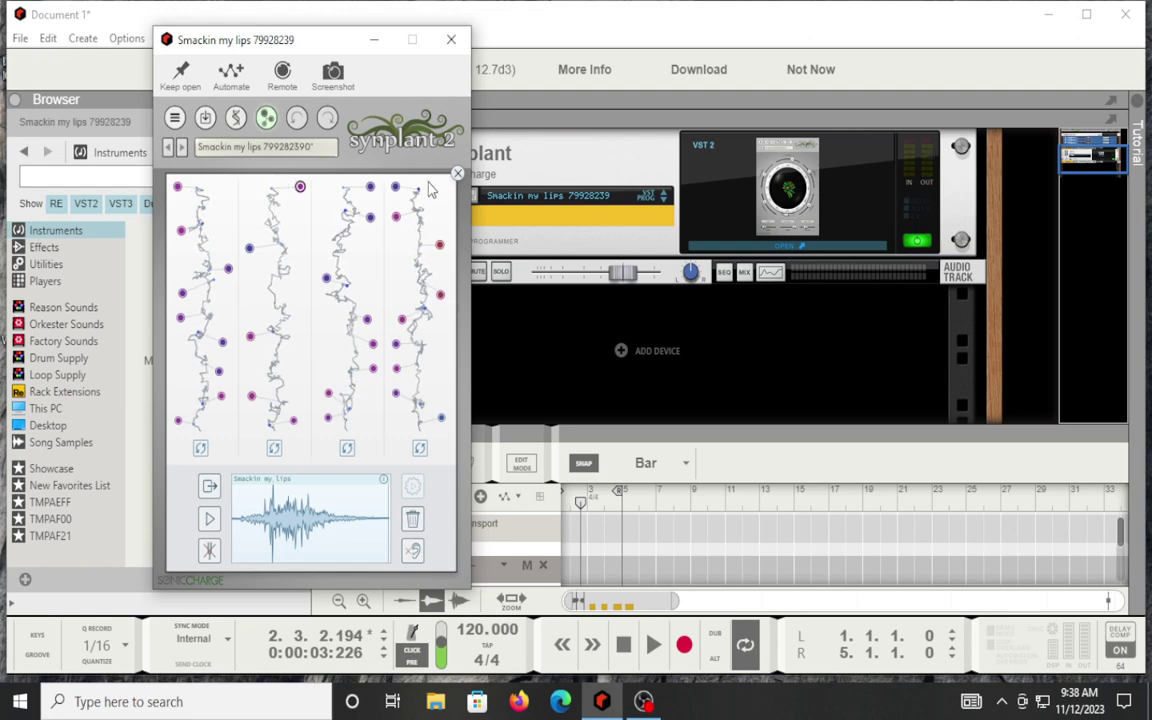
{"action": "left_click", "coordinate": [200, 450]}
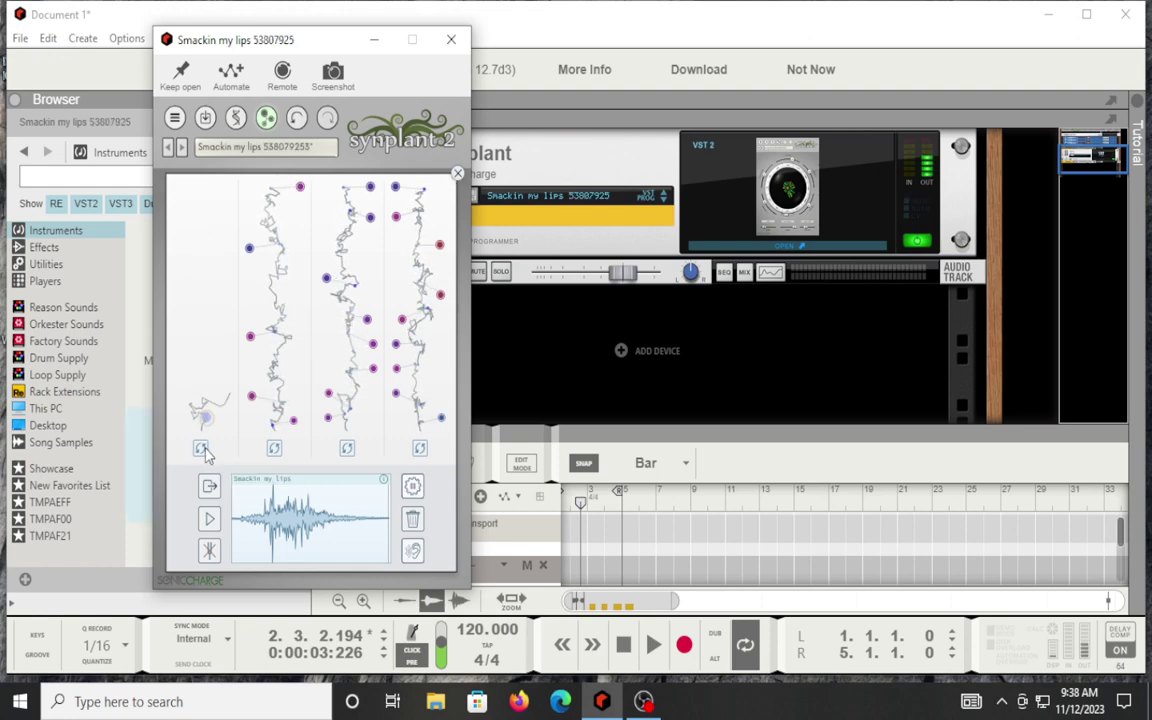
{"action": "left_click", "coordinate": [273, 448]}
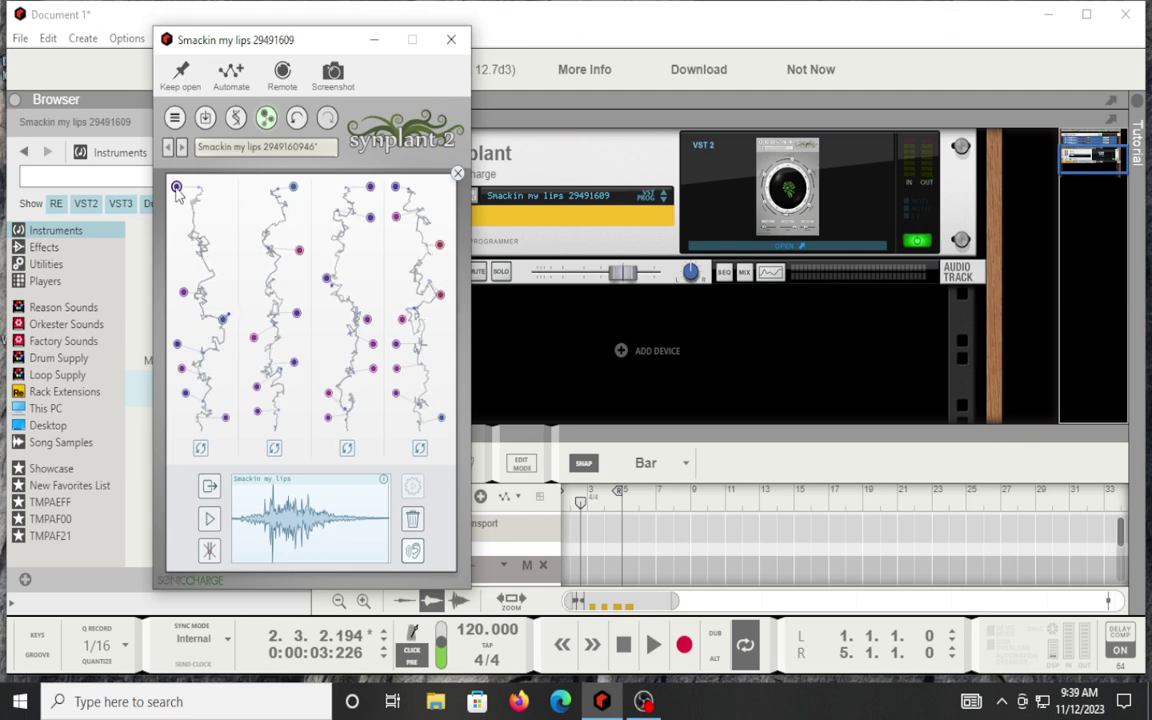
Audition the newly generated patches along the second strand, from its upper nodes to its lowest node.
{"action": "left_click", "coordinate": [299, 250]}
{"action": "left_click", "coordinate": [295, 335]}
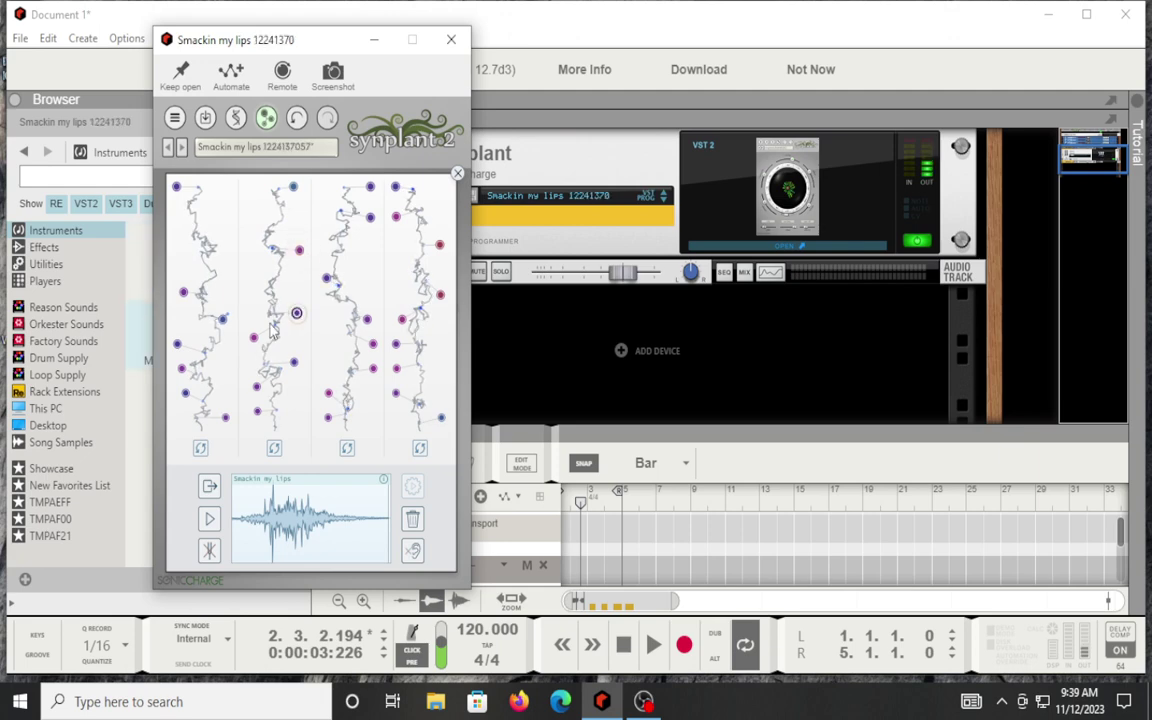
{"action": "left_click", "coordinate": [295, 365]}
{"action": "left_click", "coordinate": [295, 370]}
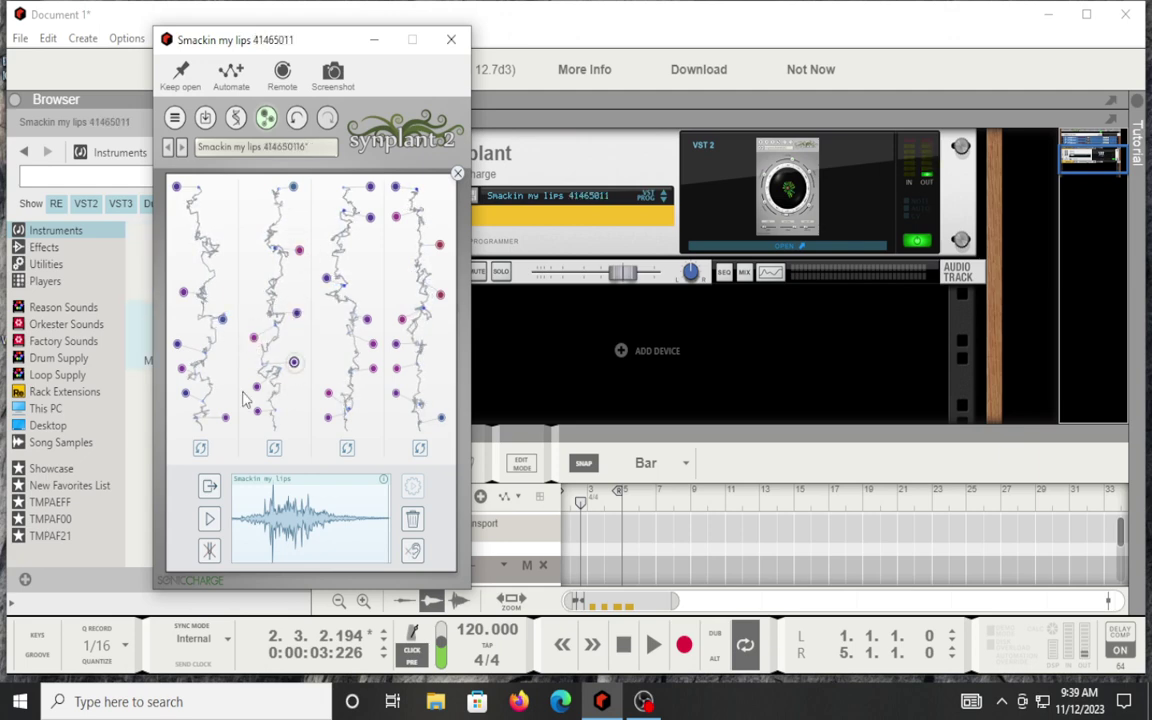
{"action": "left_click", "coordinate": [233, 360]}
{"action": "left_click", "coordinate": [257, 413]}
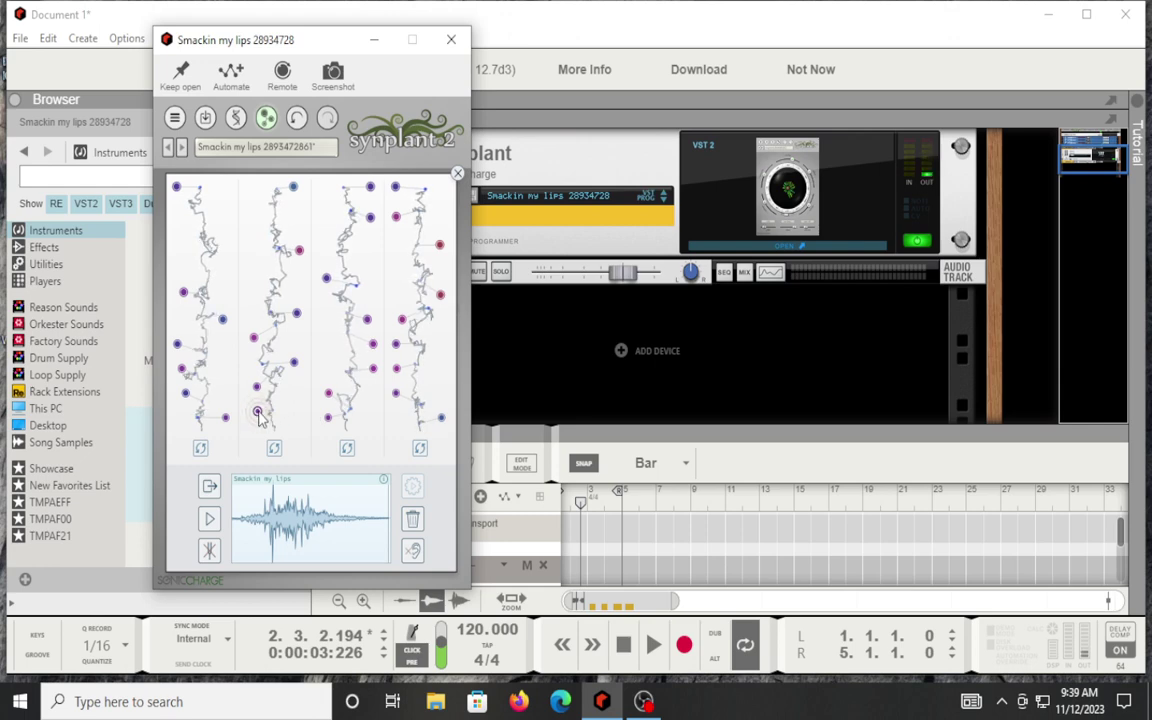
{"action": "left_click", "coordinate": [294, 364]}
Audition the third strand's patches again, moving upward from its second-lowest node to its second-highest node.
{"action": "left_click", "coordinate": [328, 393]}
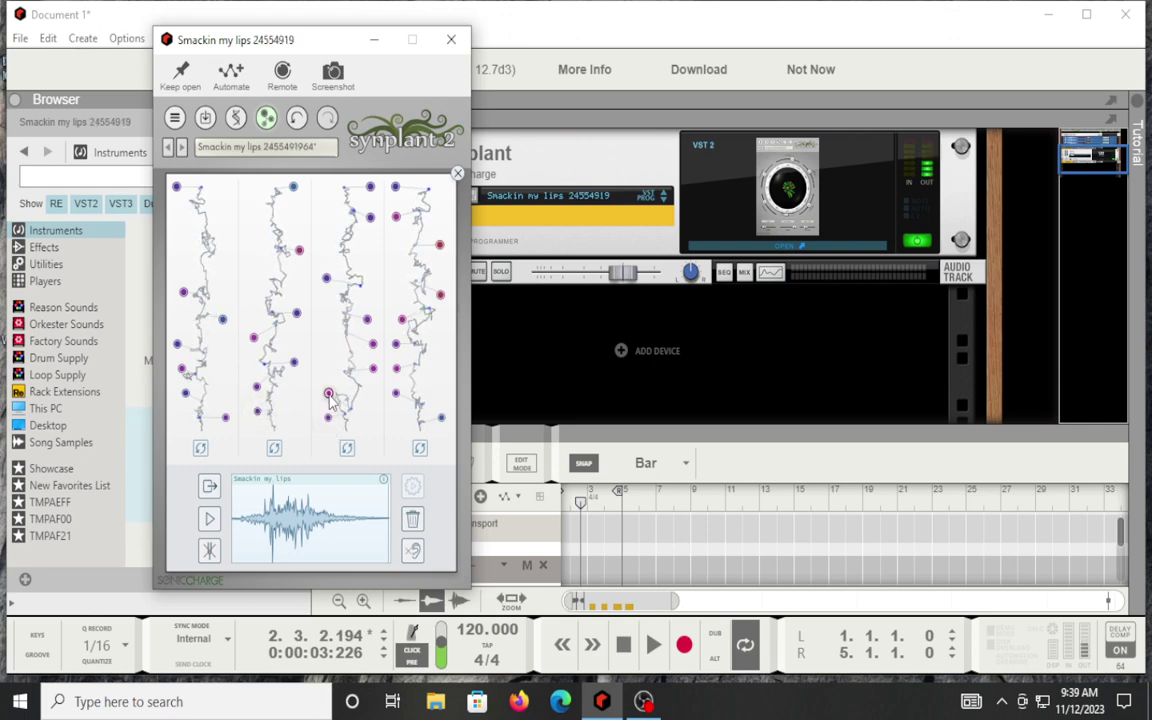
{"action": "left_click", "coordinate": [336, 343]}
{"action": "left_click", "coordinate": [371, 342]}
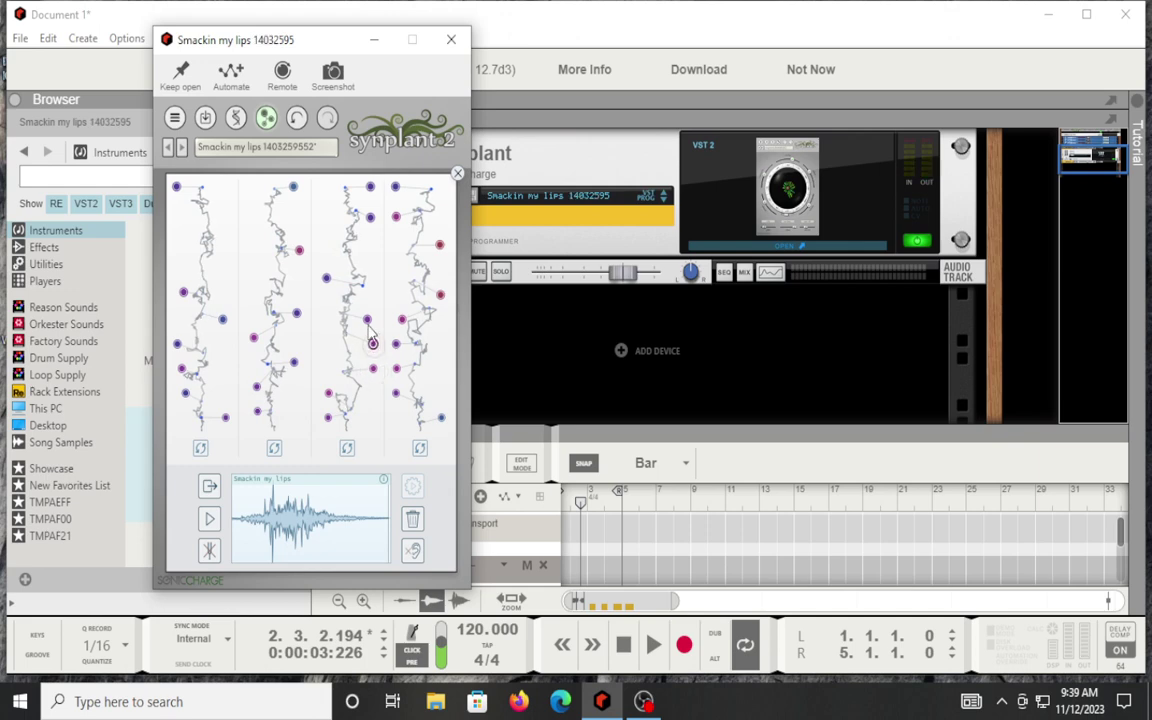
{"action": "left_click", "coordinate": [368, 321]}
{"action": "left_click", "coordinate": [327, 278]}
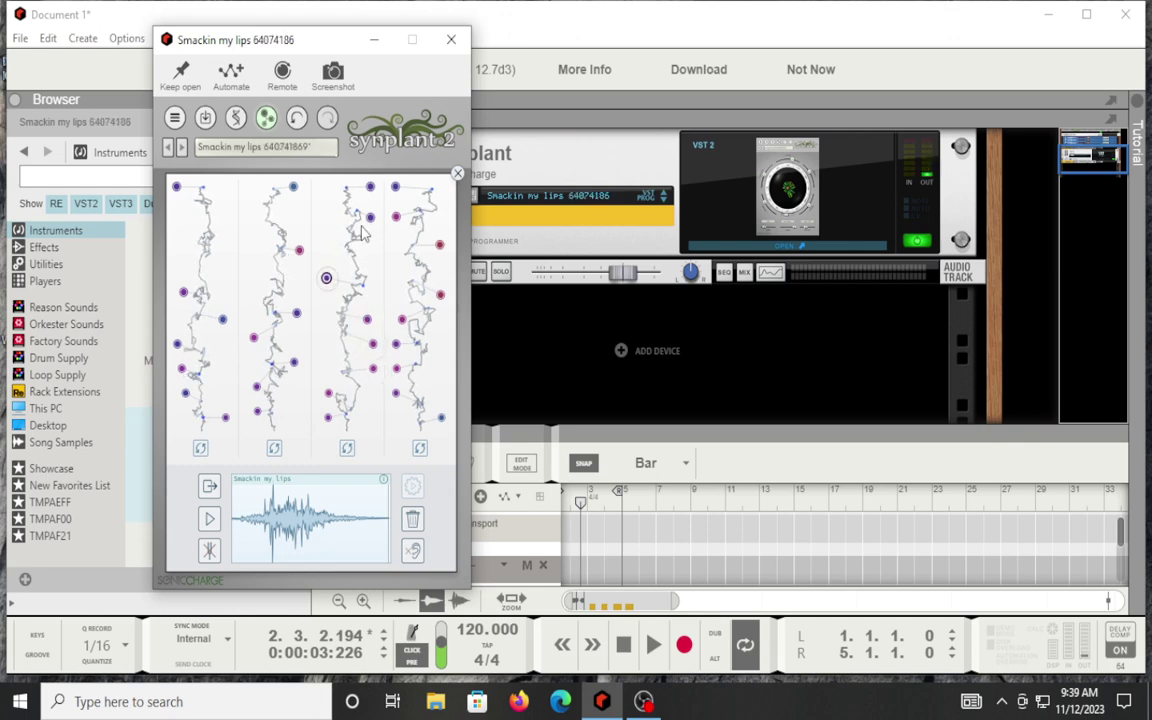
{"action": "left_click", "coordinate": [370, 217]}
Audition the first strand's new patches from the top down, and load the patch on the second strand's second-lowest node.
{"action": "left_click", "coordinate": [174, 187]}
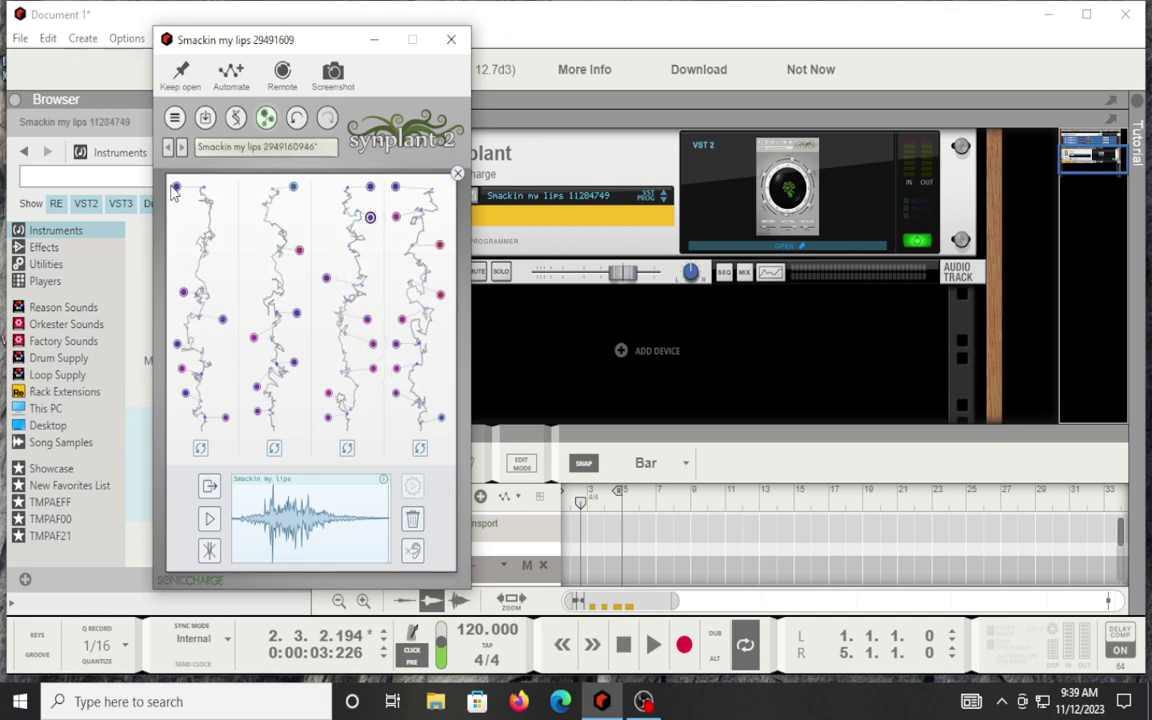
{"action": "left_click", "coordinate": [183, 292]}
{"action": "left_click", "coordinate": [222, 319]}
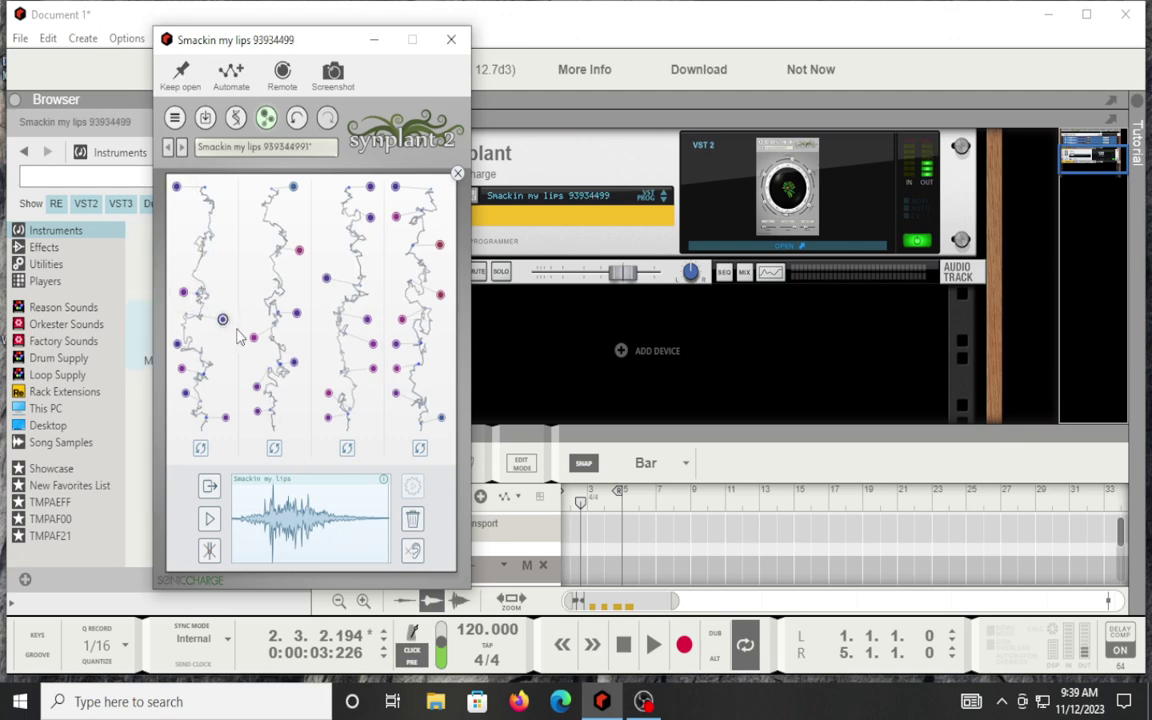
{"action": "left_click", "coordinate": [176, 343]}
{"action": "left_click", "coordinate": [181, 367]}
{"action": "left_click", "coordinate": [185, 393]}
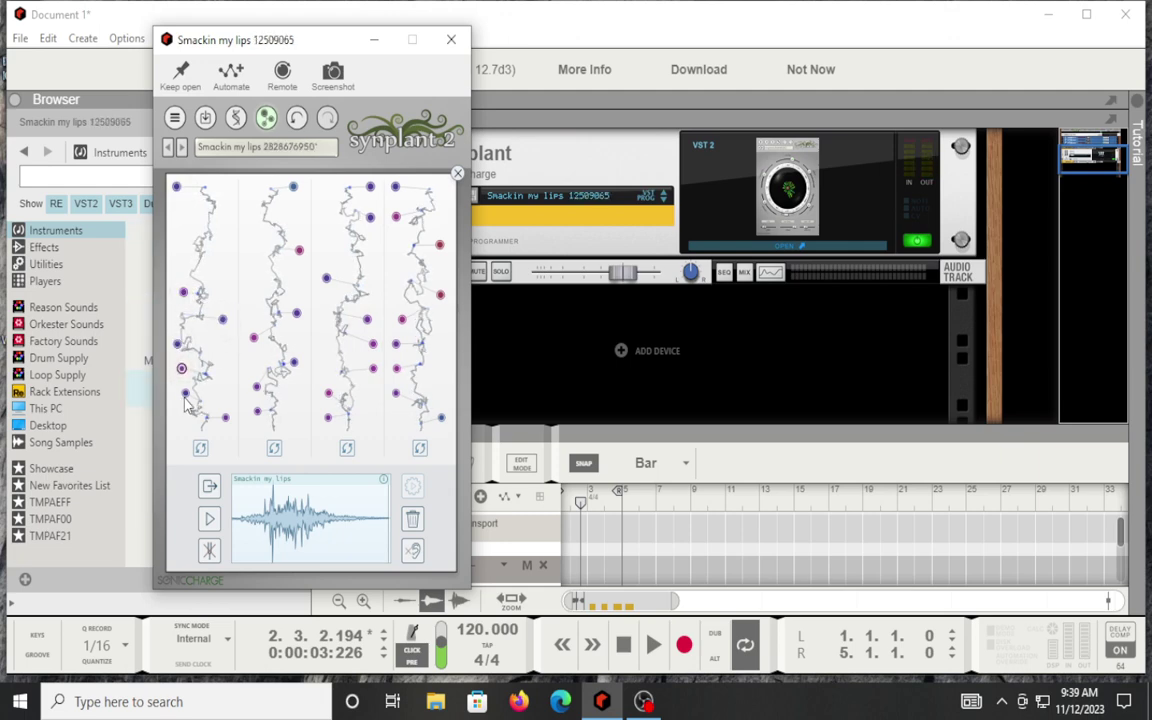
{"action": "left_click", "coordinate": [254, 339]}
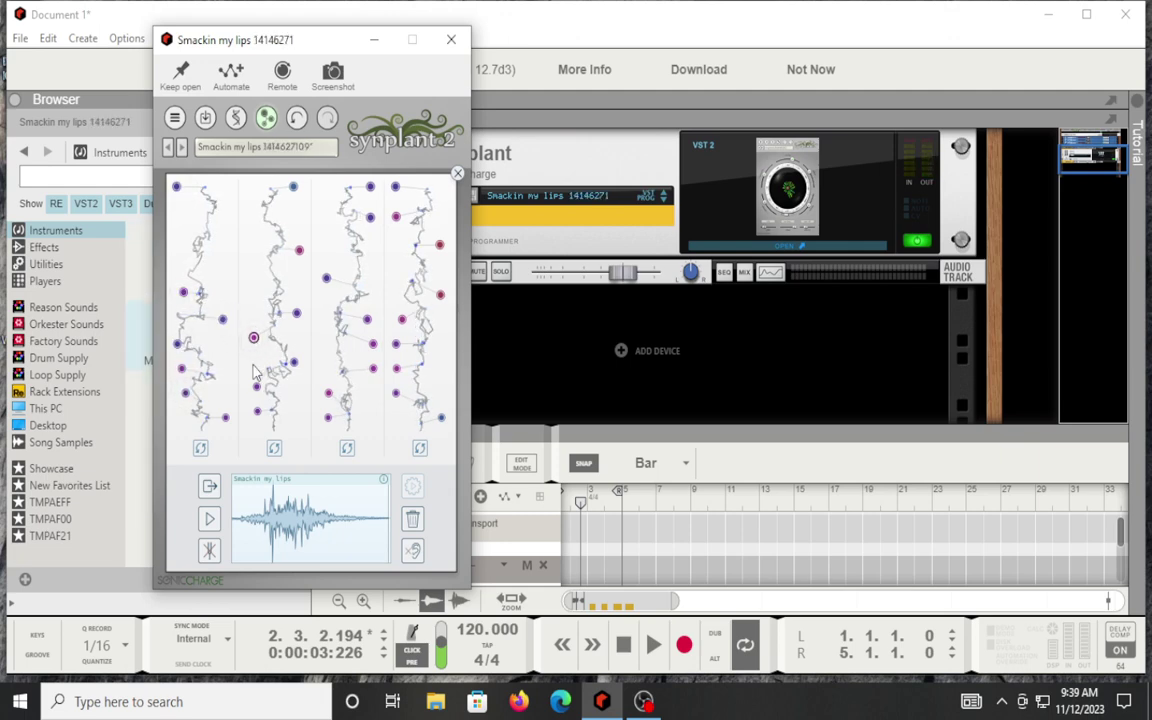
{"action": "left_click", "coordinate": [257, 388]}
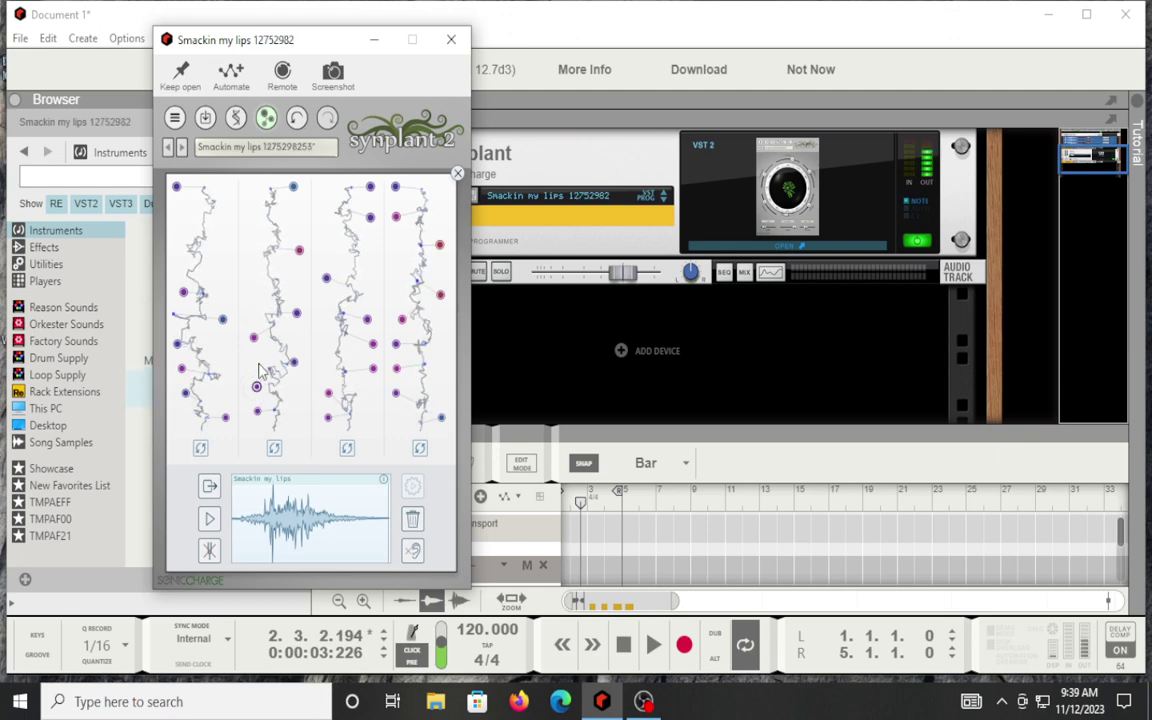
In the DNA editor, set Oscillator A's a_form to 0.8752 and a_color to 0.6683, and lower its a_noise.
{"action": "left_click", "coordinate": [235, 118]}
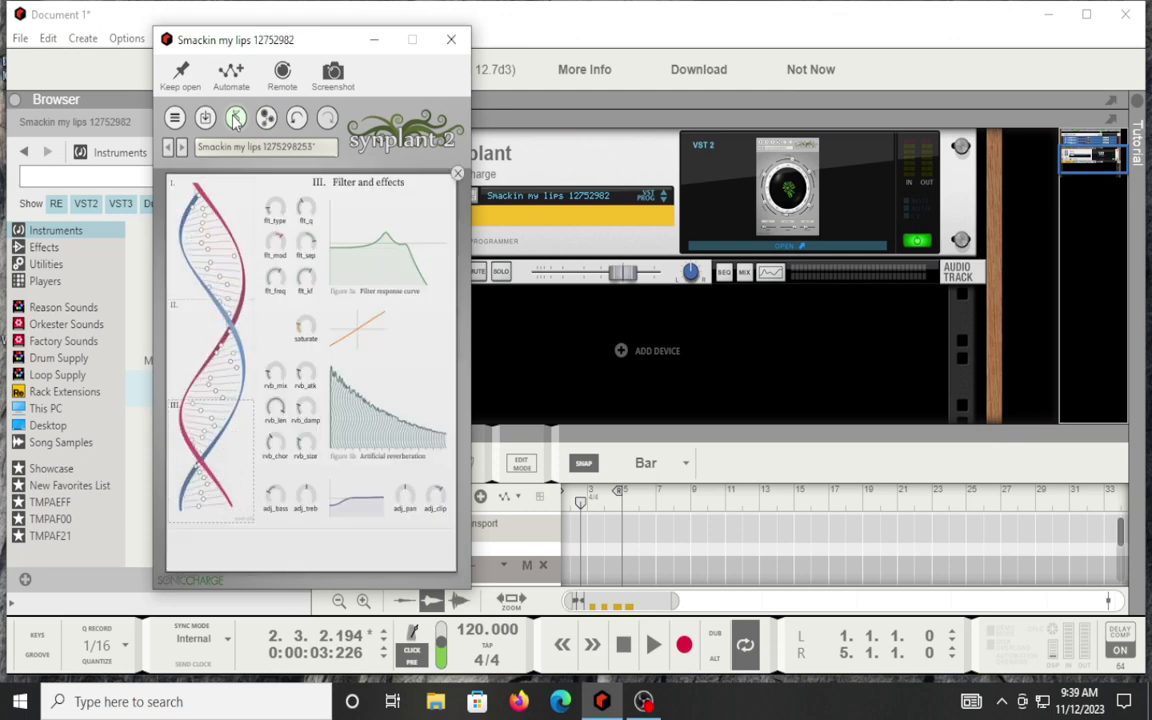
{"action": "mouse_move", "coordinate": [271, 197]}
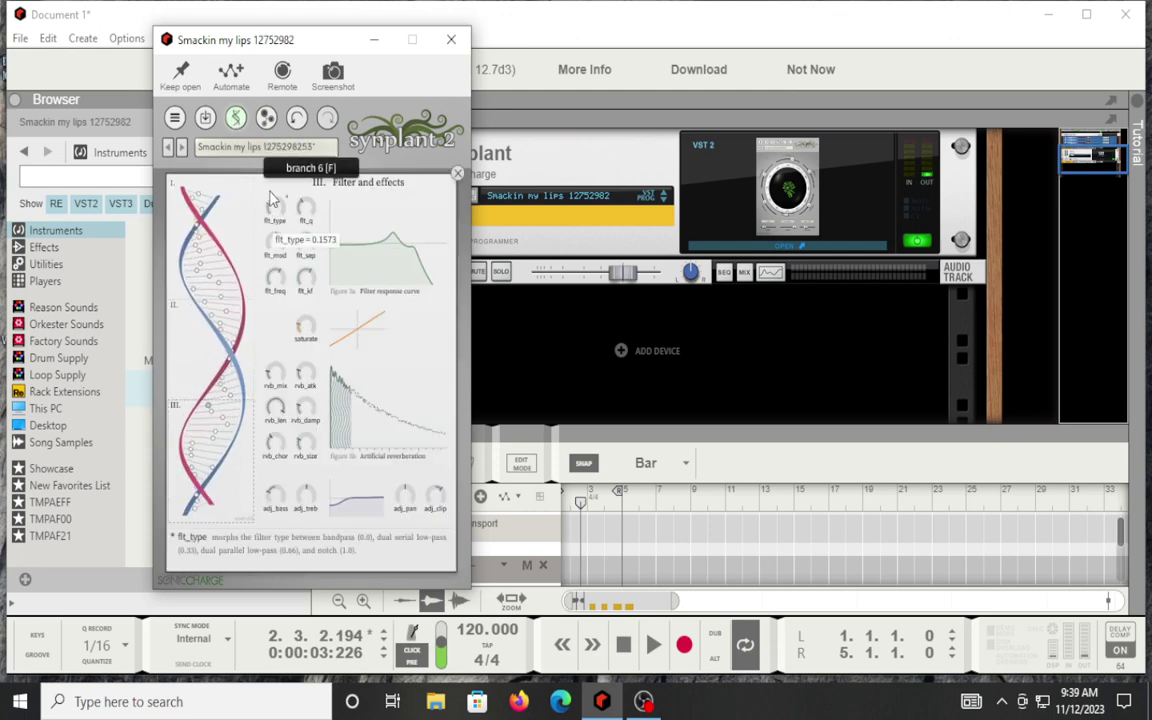
{"action": "left_click_drag", "start_coordinate": [271, 197], "coordinate": [279, 150]}
{"action": "left_click", "coordinate": [231, 312]}
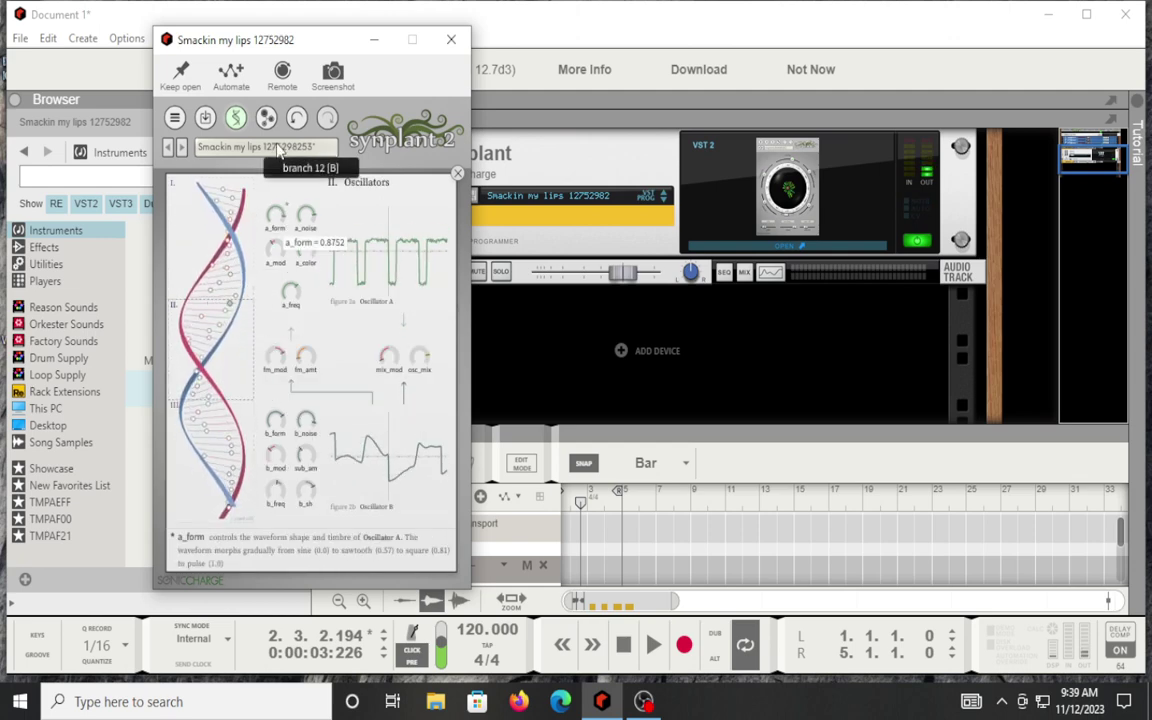
{"action": "left_click_drag", "start_coordinate": [306, 248], "coordinate": [310, 287]}
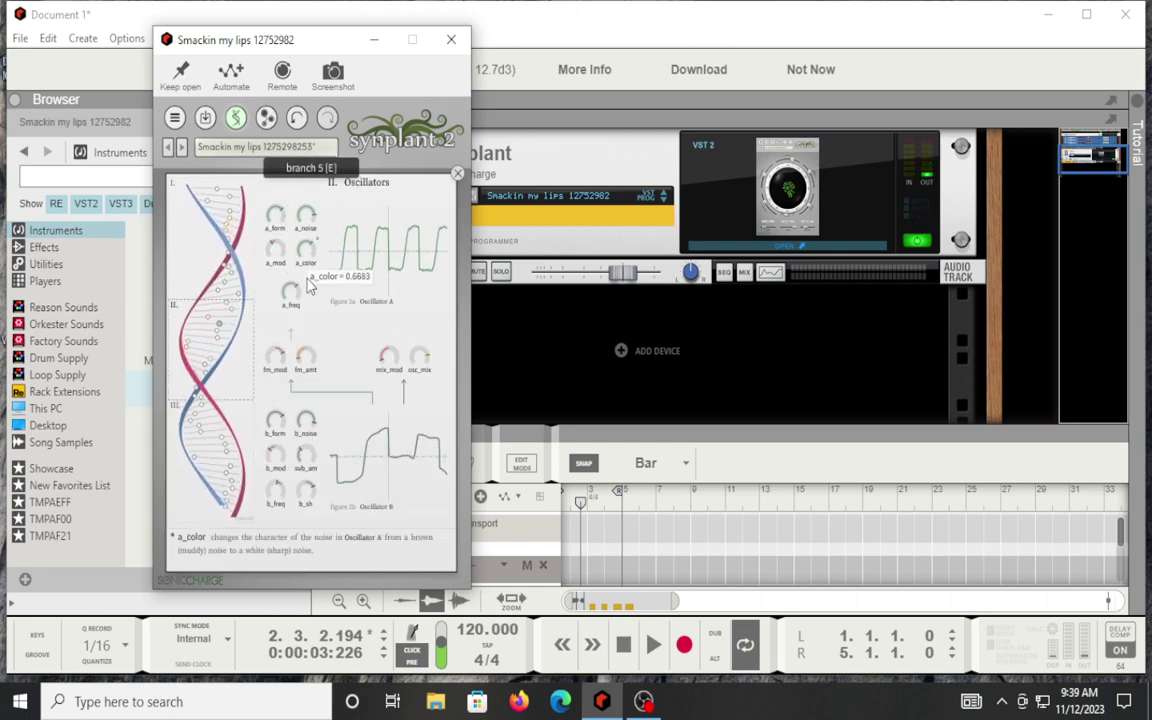
{"action": "left_click_drag", "start_coordinate": [306, 214], "coordinate": [310, 259]}
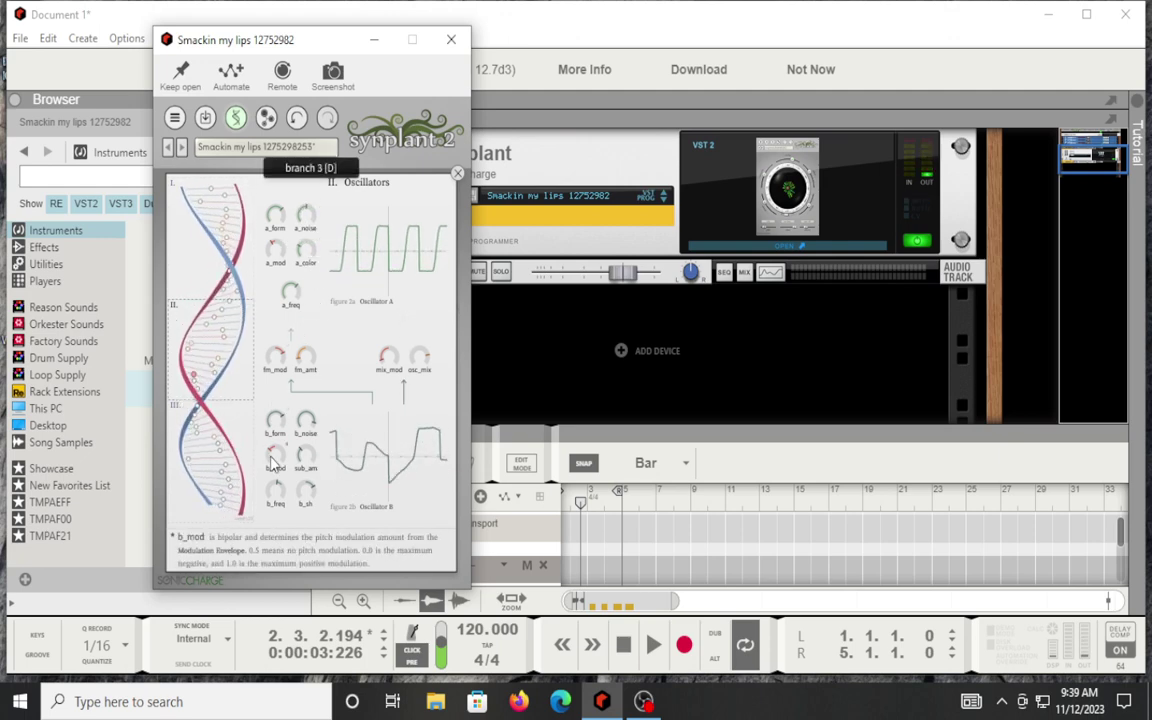
Open the envelope and LFO section and read the descriptions of the modulation velocity and envelope time parameters.
{"action": "mouse_move", "coordinate": [207, 300]}
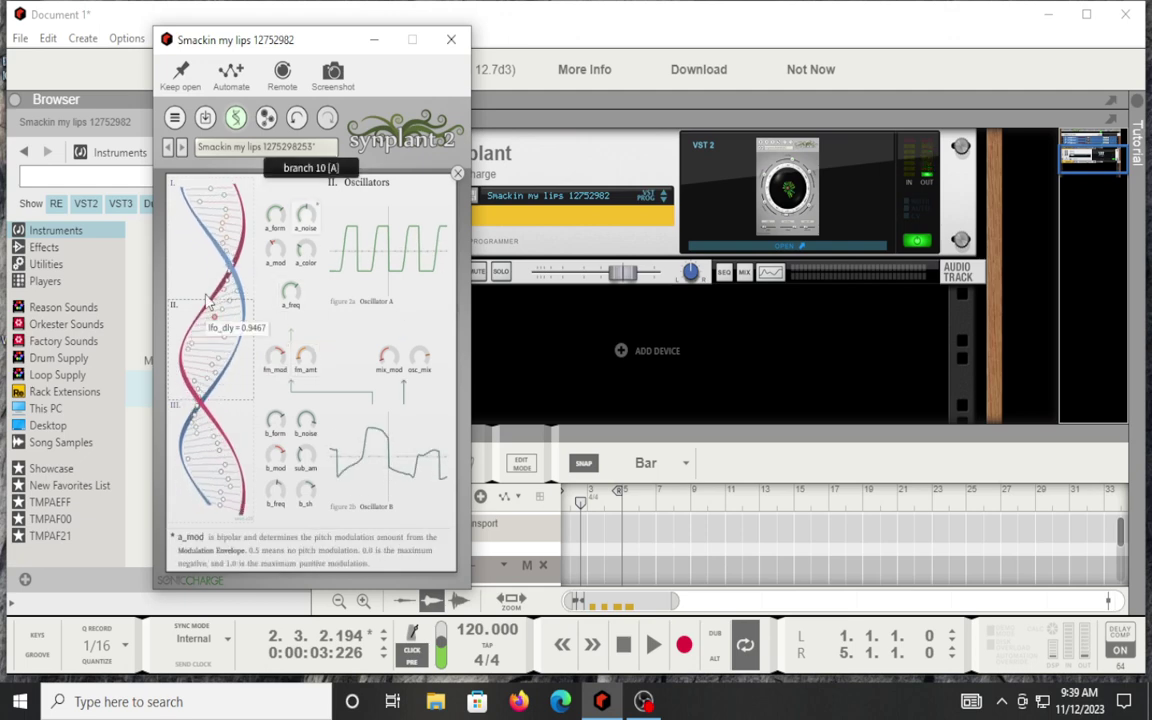
{"action": "mouse_move", "coordinate": [288, 368]}
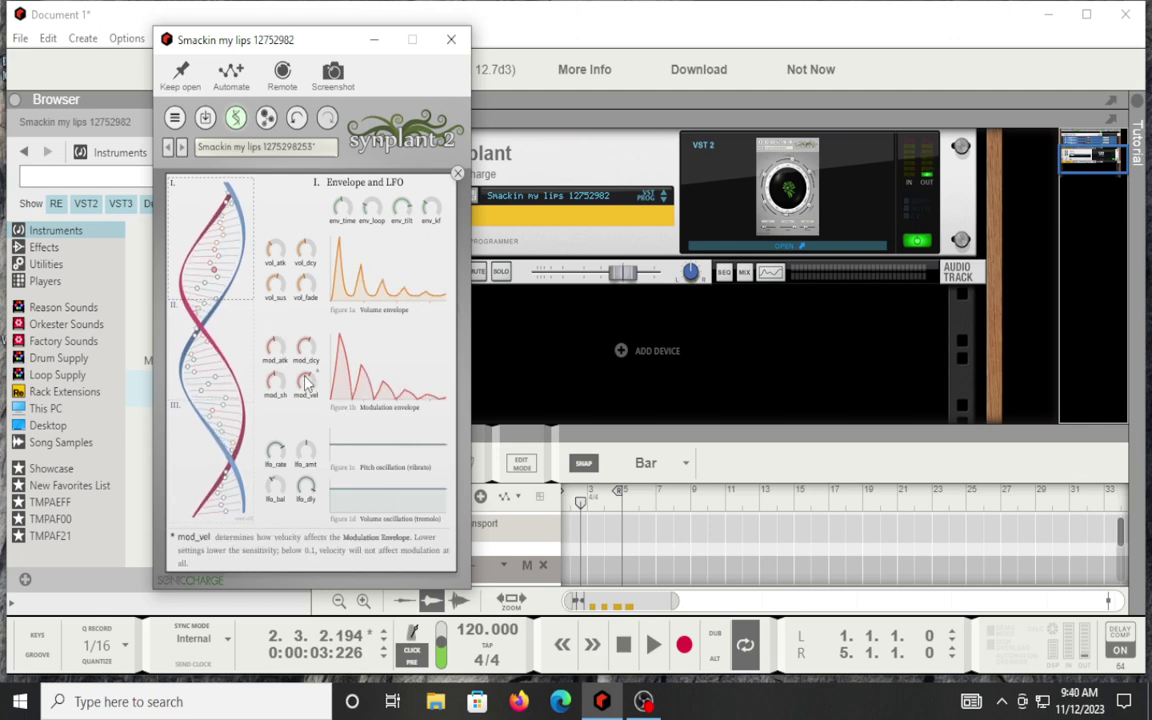
{"action": "mouse_move", "coordinate": [343, 210]}
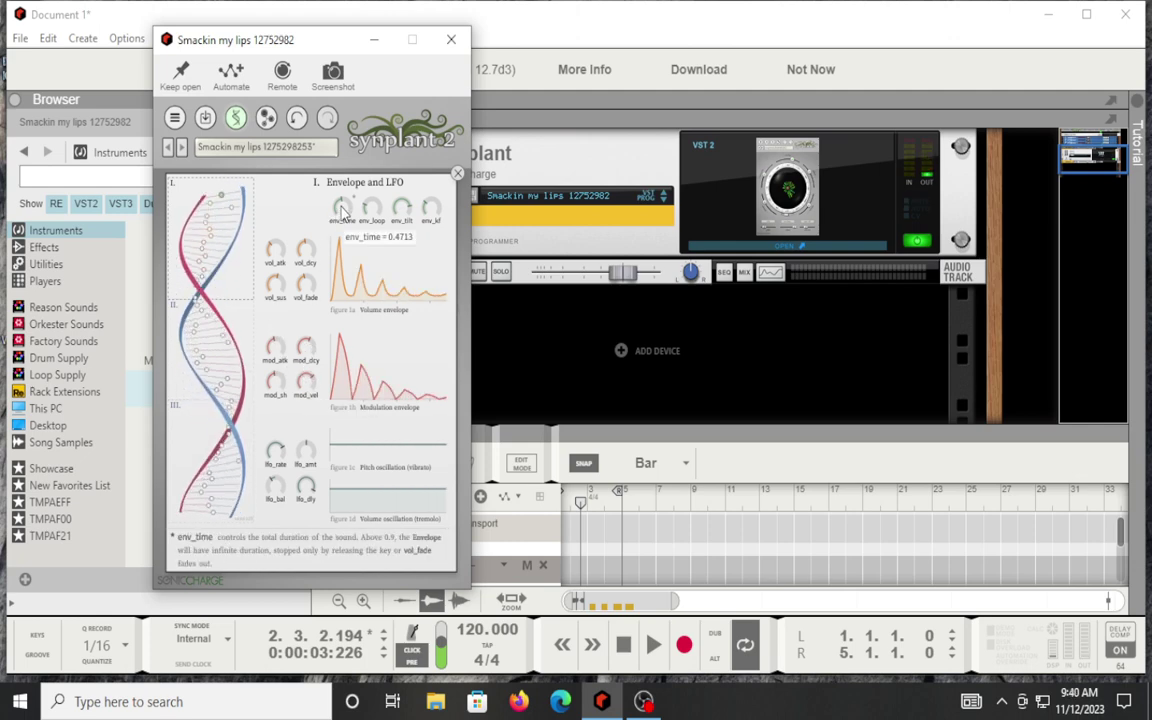
Adjust the envelope time in the envelope and LFO section, and read the description of the envelope loop parameter.
{"action": "left_click_drag", "start_coordinate": [343, 210], "coordinate": [267, 216]}
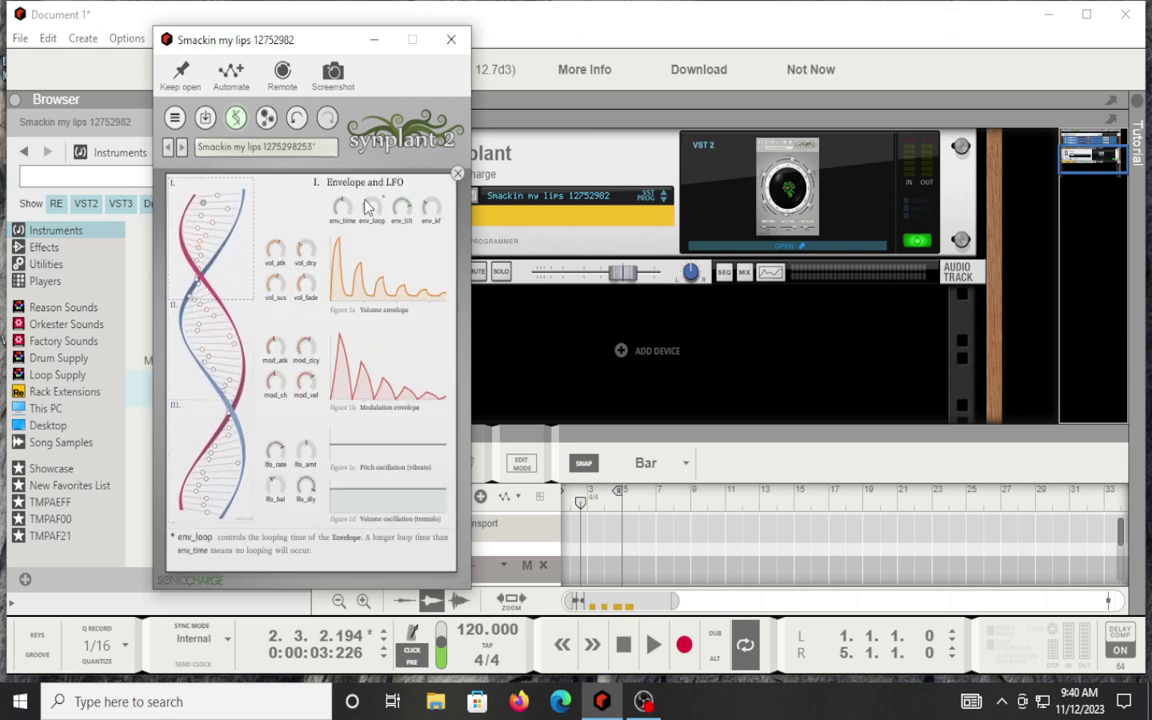
{"action": "mouse_move", "coordinate": [368, 207]}
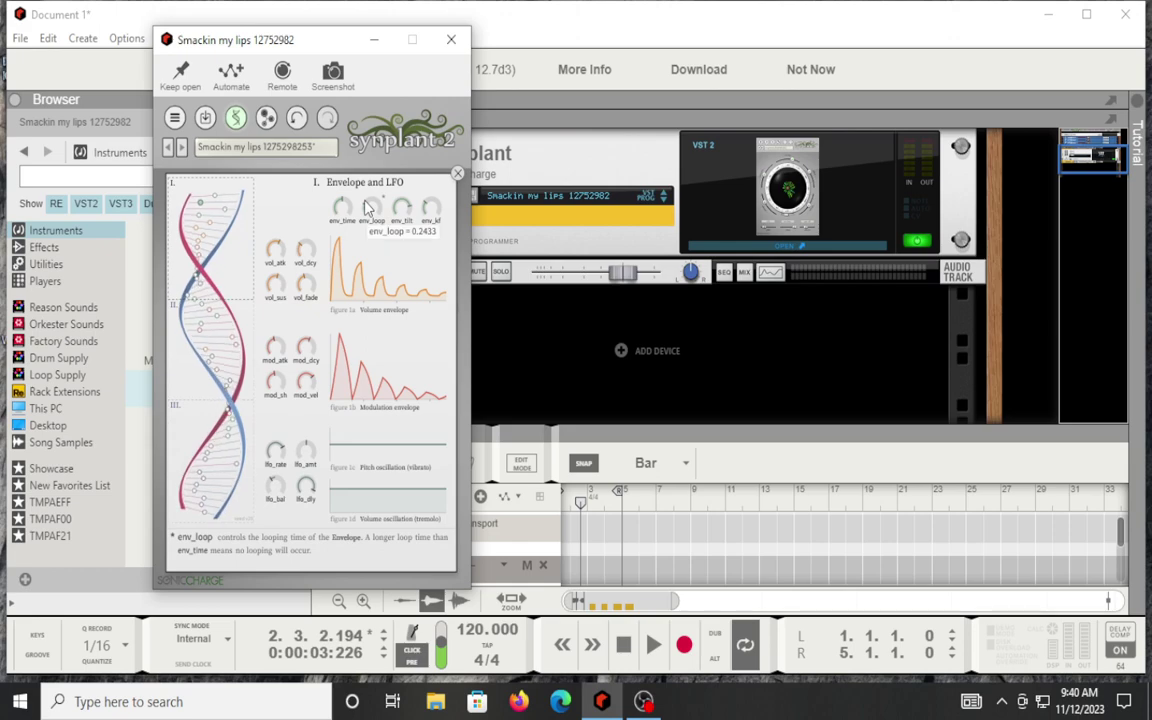
Switch from the DNA editor back to the sample's generated patch strands, and load the preset Breathy [Virtual Riot].
{"action": "left_click", "coordinate": [238, 117]}
{"action": "left_click", "coordinate": [266, 118]}
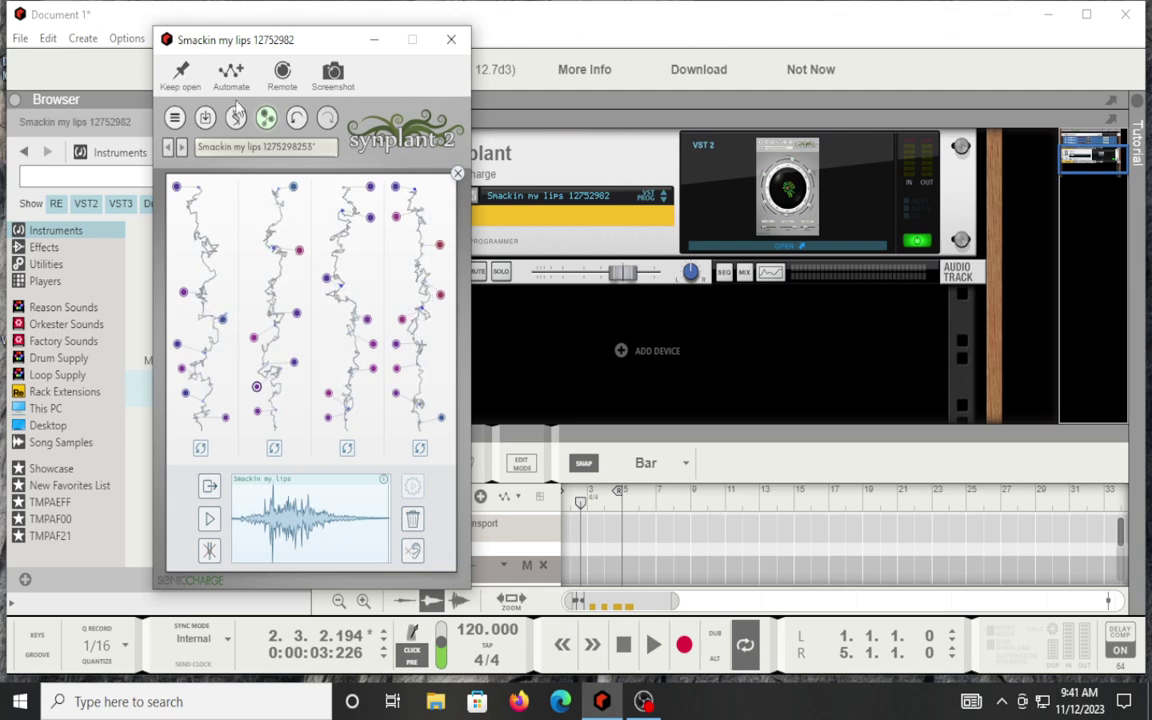
{"action": "left_click", "coordinate": [212, 148]}
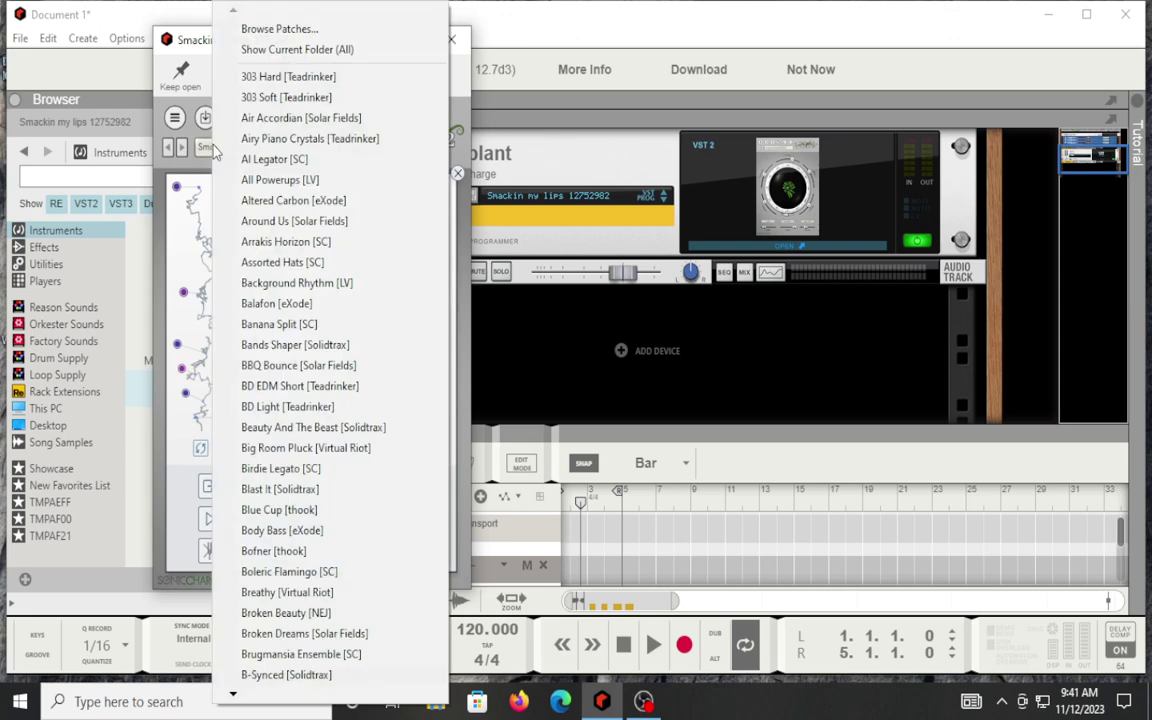
{"action": "left_click", "coordinate": [308, 593]}
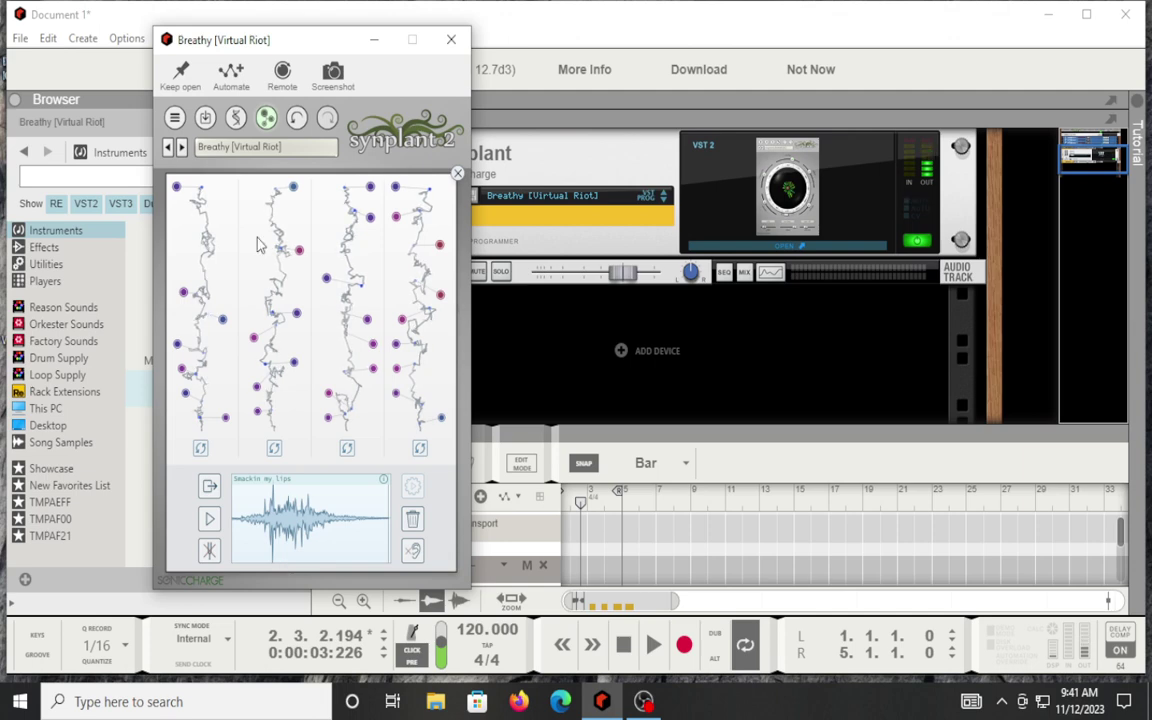
Browse the preset list beyond its first entries for another preset.
{"action": "left_click", "coordinate": [244, 147]}
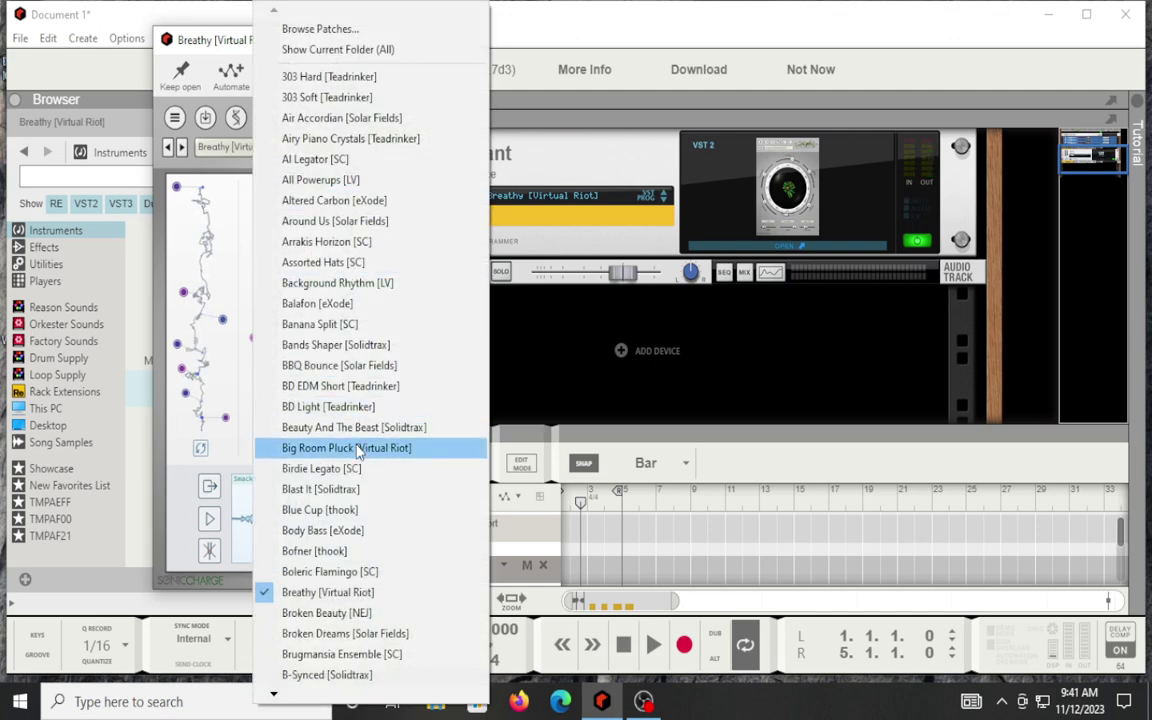
{"action": "mouse_move", "coordinate": [274, 693]}
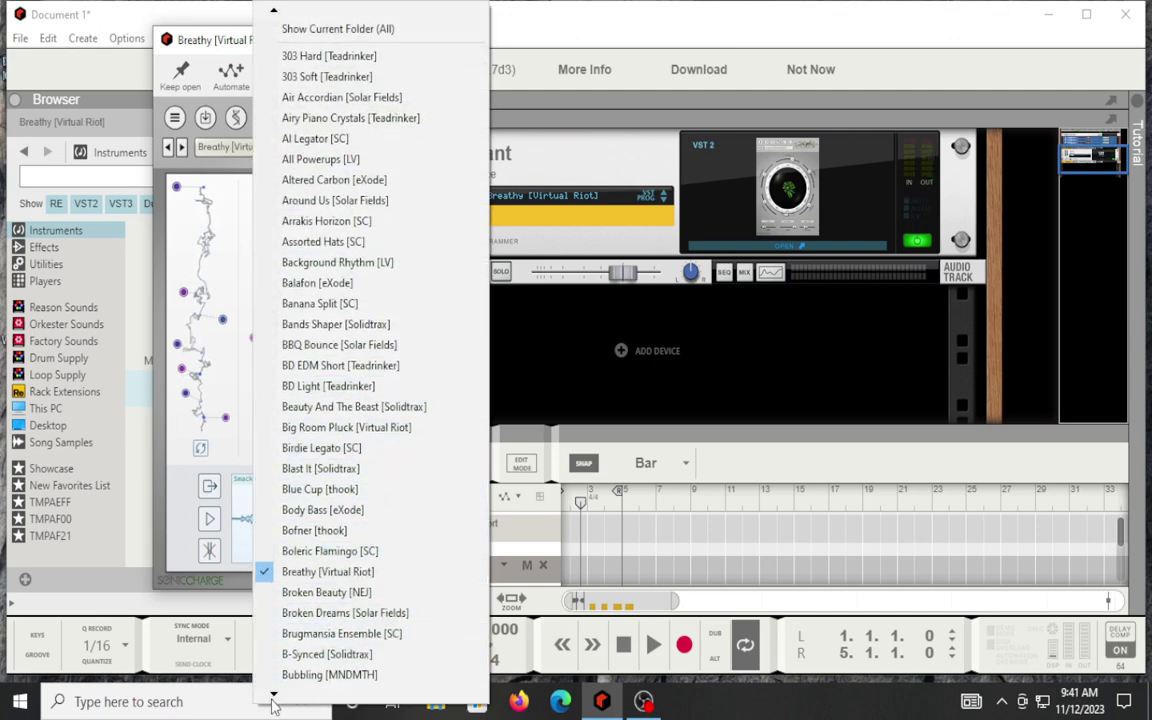